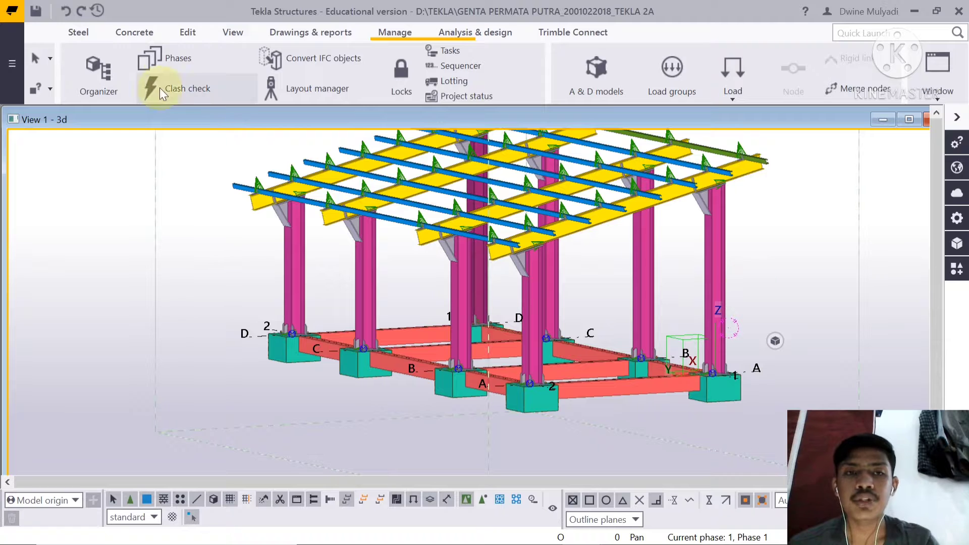
{"action": "left_click", "coordinate": [293, 36]}
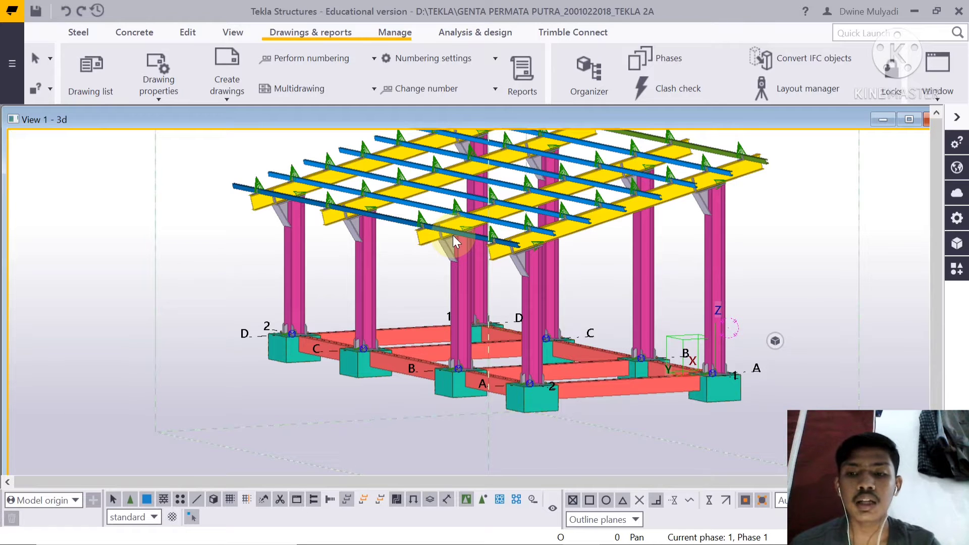
{"action": "scroll", "coordinate": [505, 242], "scroll_direction": "down", "scroll_amount": 2}
{"action": "scroll", "coordinate": [612, 285], "scroll_direction": "up", "scroll_amount": 2}
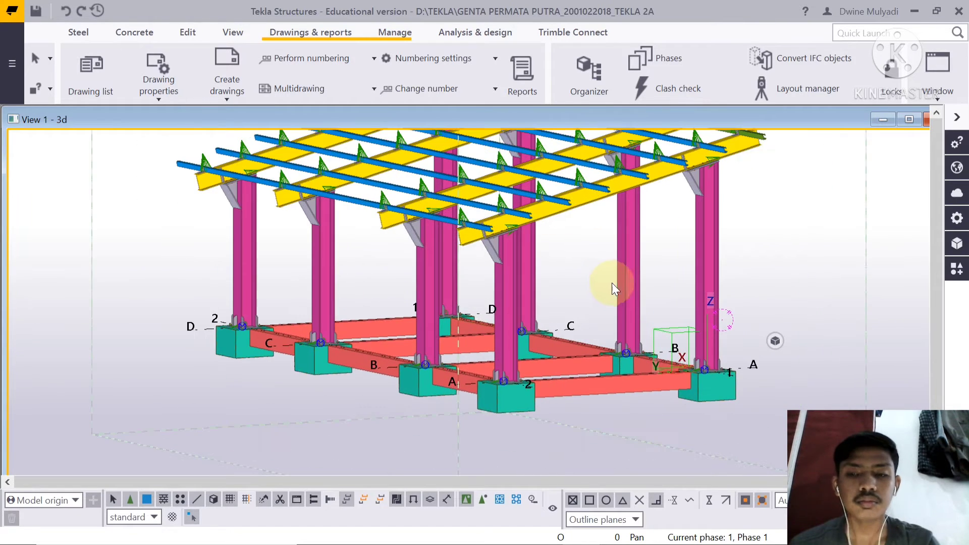
{"action": "scroll", "coordinate": [611, 283], "scroll_direction": "down", "scroll_amount": 1}
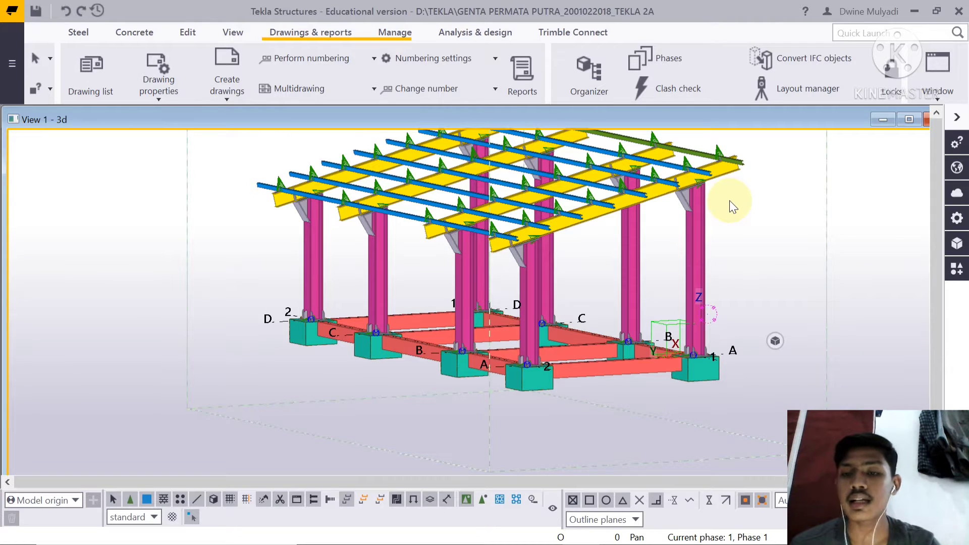
{"action": "scroll", "coordinate": [771, 274], "scroll_direction": "up", "scroll_amount": 1}
{"action": "scroll", "coordinate": [762, 267], "scroll_direction": "down", "scroll_amount": 2}
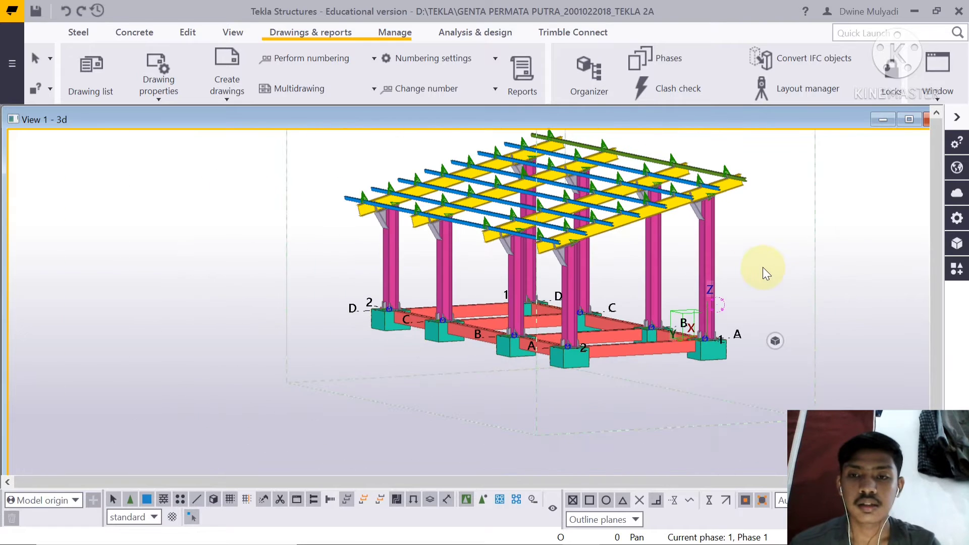
{"action": "scroll", "coordinate": [671, 361], "scroll_direction": "down", "scroll_amount": 1}
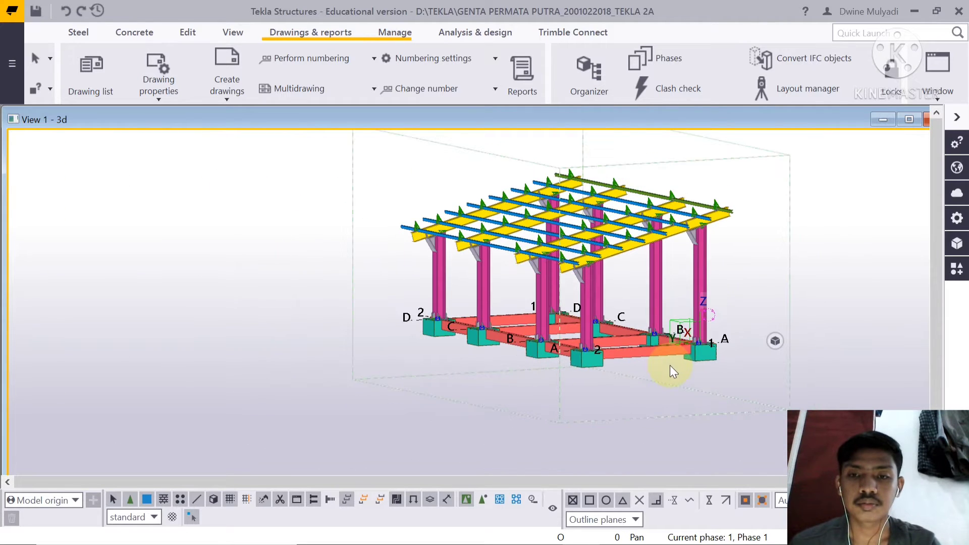
Step: Orbit the model to a side elevation and fit the work area to the entire model
{"action": "middle_click_drag", "start_coordinate": [642, 378], "coordinate": [382, 309], "text": "ctrl"}
{"action": "scroll", "coordinate": [764, 382], "scroll_direction": "up", "scroll_amount": 1}
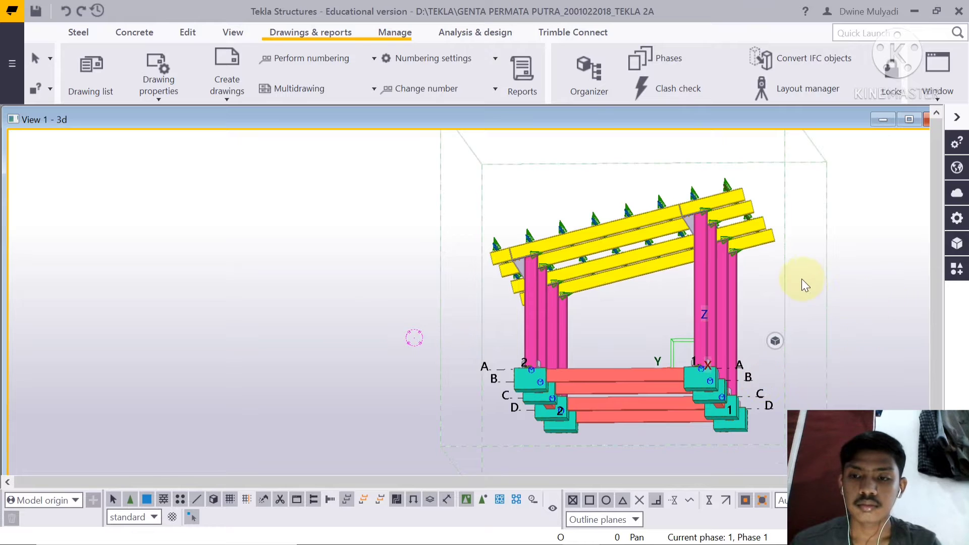
{"action": "scroll", "coordinate": [802, 279], "scroll_direction": "down", "scroll_amount": 2}
{"action": "middle_click_drag", "start_coordinate": [443, 231], "coordinate": [450, 253]}
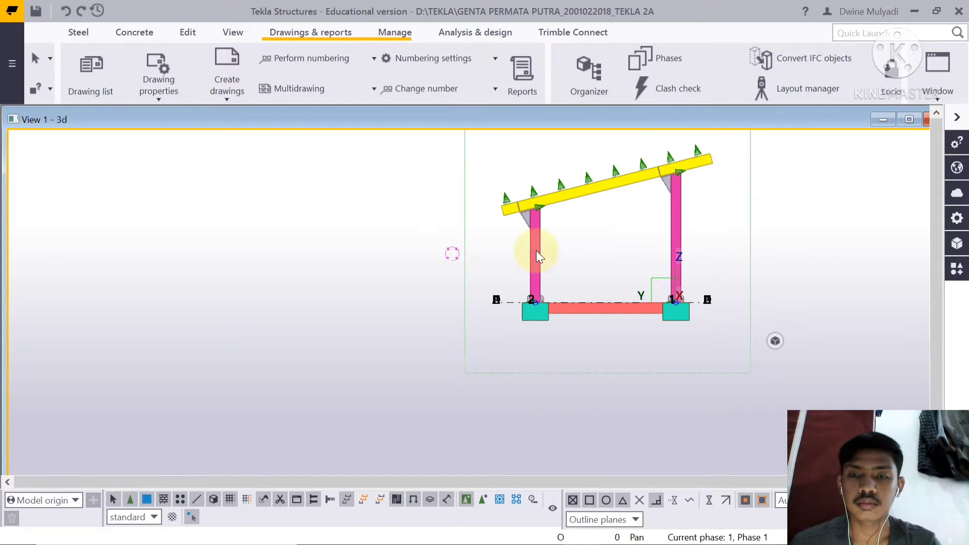
{"action": "right_click", "coordinate": [740, 218]}
{"action": "left_click", "coordinate": [786, 284]}
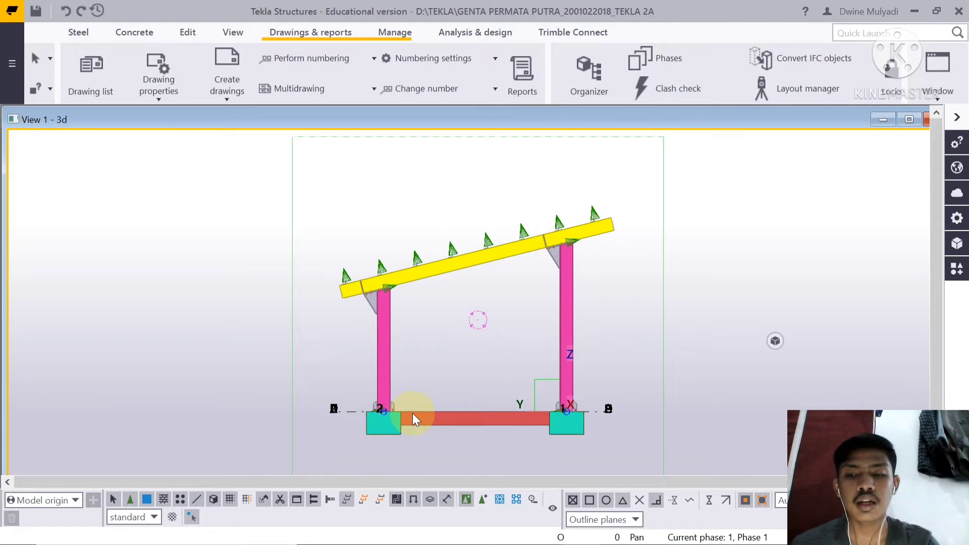
Step: Create cast unit drawings of all the footings and tie beams, performing numbering for them, and clear the selection
{"action": "left_click_drag", "start_coordinate": [644, 451], "coordinate": [338, 417]}
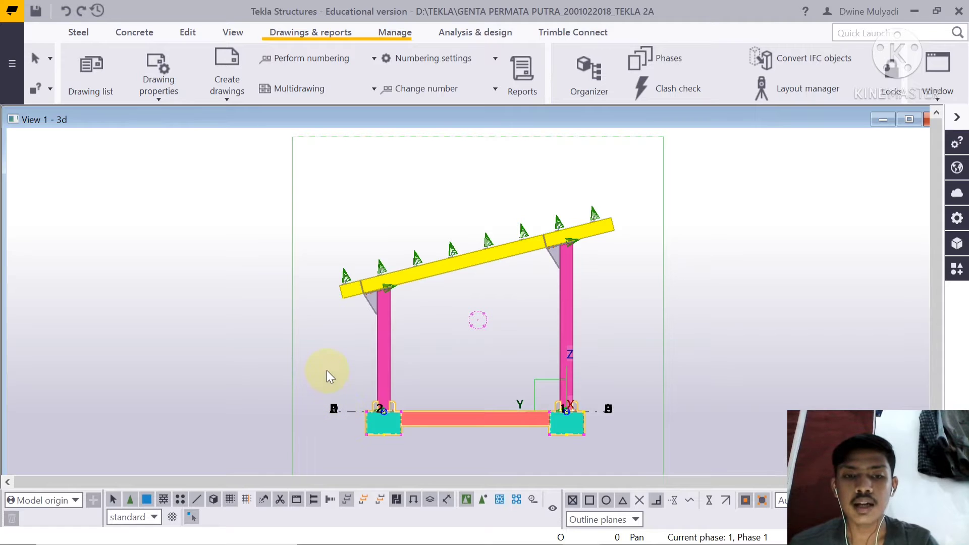
{"action": "middle_click_drag", "start_coordinate": [328, 370], "coordinate": [353, 390], "text": "ctrl"}
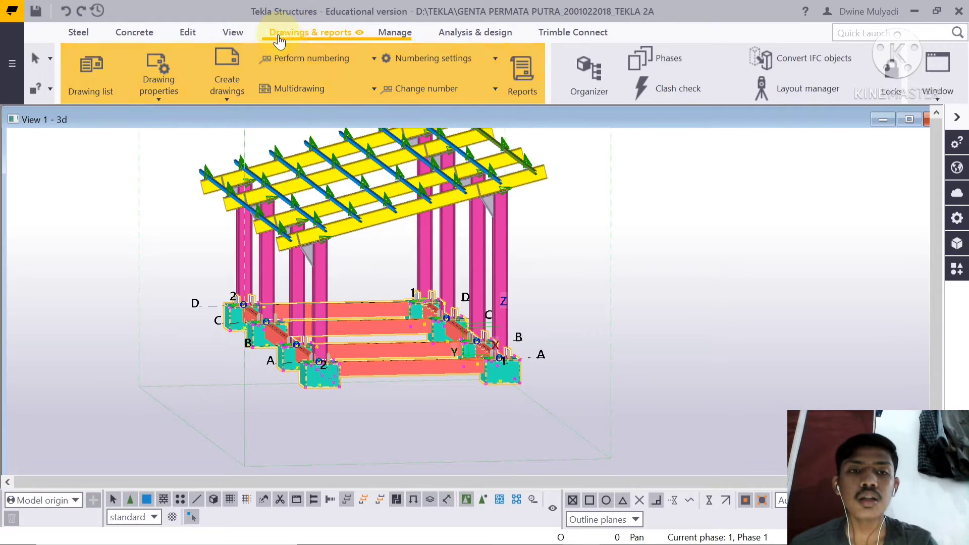
{"action": "left_click", "coordinate": [228, 84]}
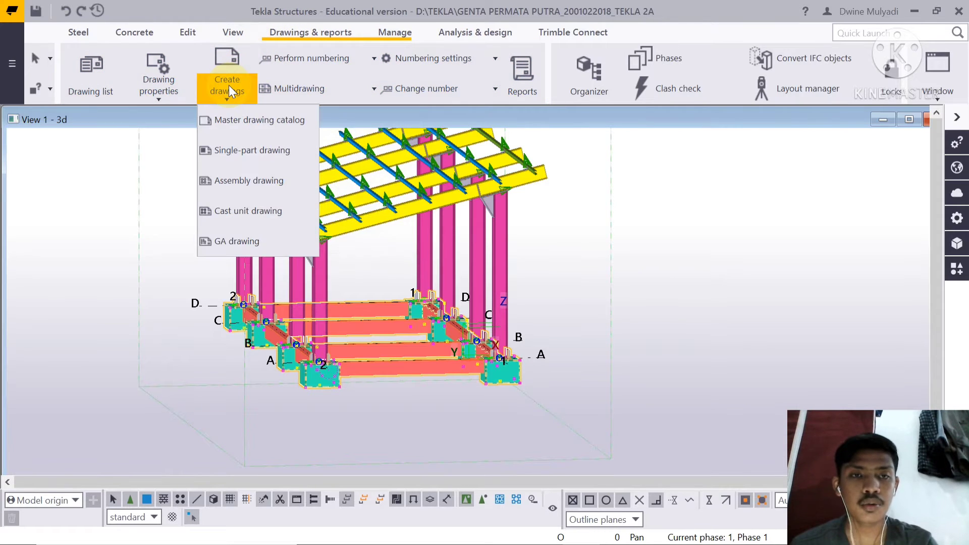
{"action": "left_click", "coordinate": [252, 211]}
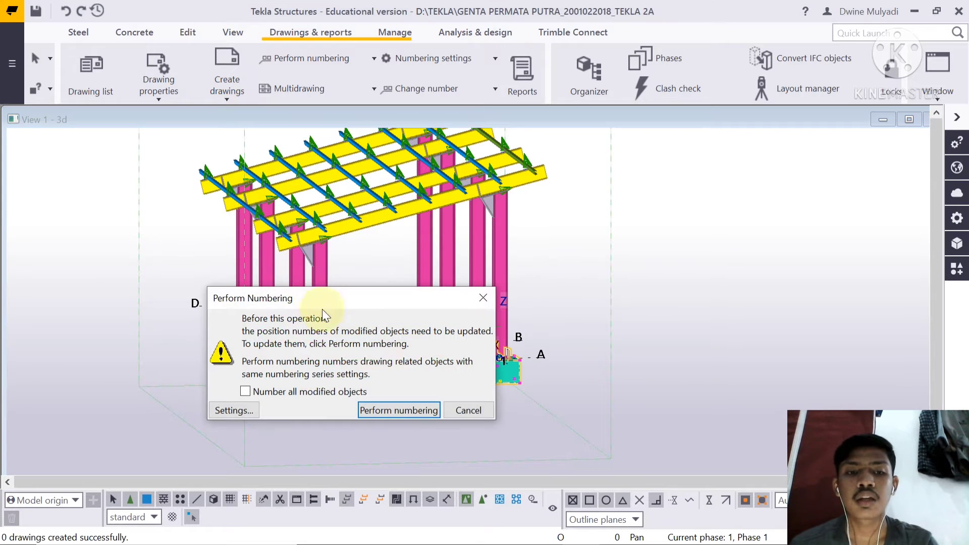
{"action": "left_click", "coordinate": [391, 412]}
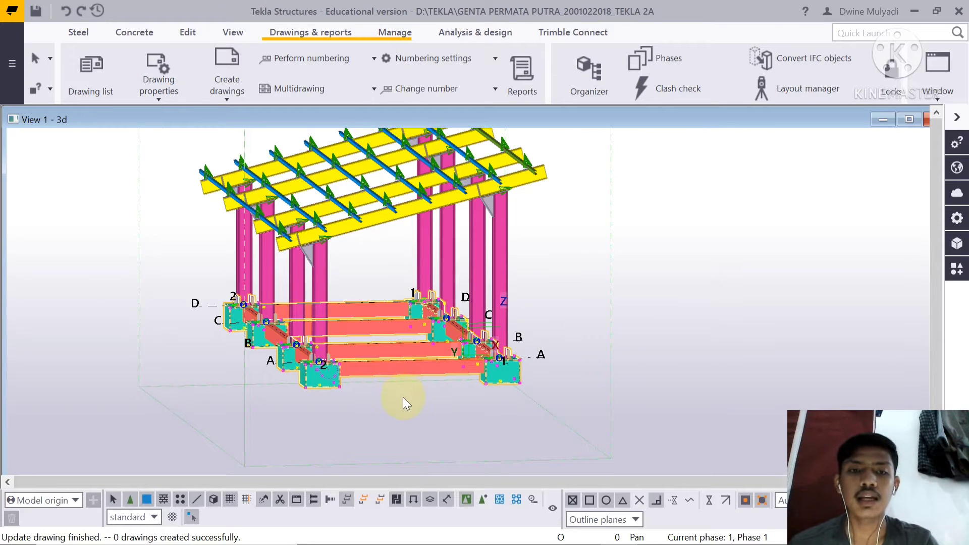
{"action": "scroll", "coordinate": [402, 398], "scroll_direction": "down", "scroll_amount": 1}
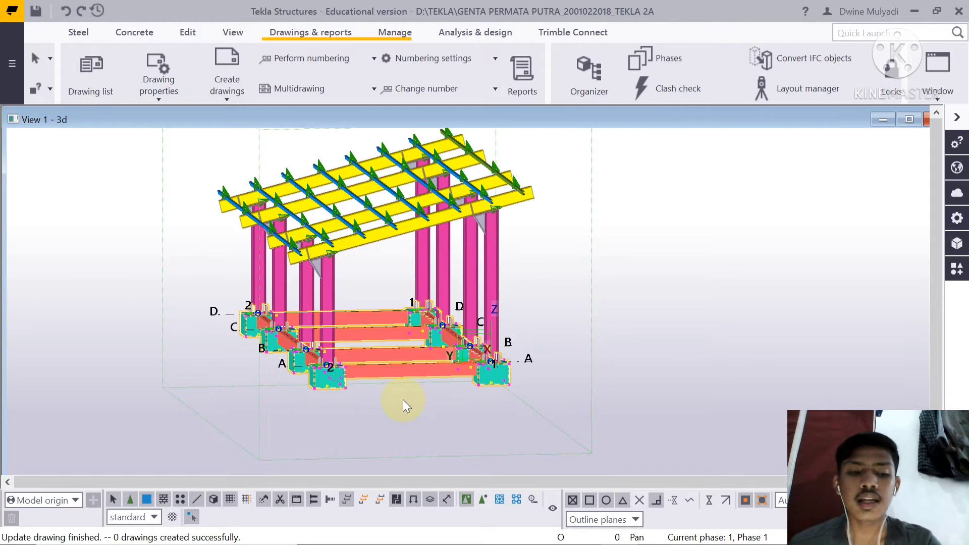
{"action": "left_click", "coordinate": [403, 401]}
{"action": "left_click", "coordinate": [407, 404]}
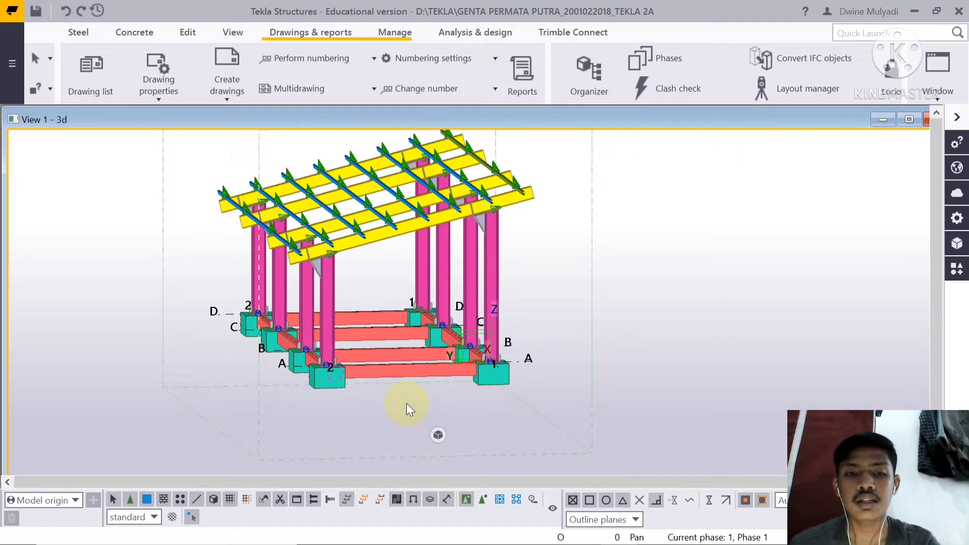
Step: Turn the structure from the perspective view back to its side elevation, with the work area fitted to the entire model
{"action": "middle_click_drag", "start_coordinate": [396, 416], "coordinate": [446, 462]}
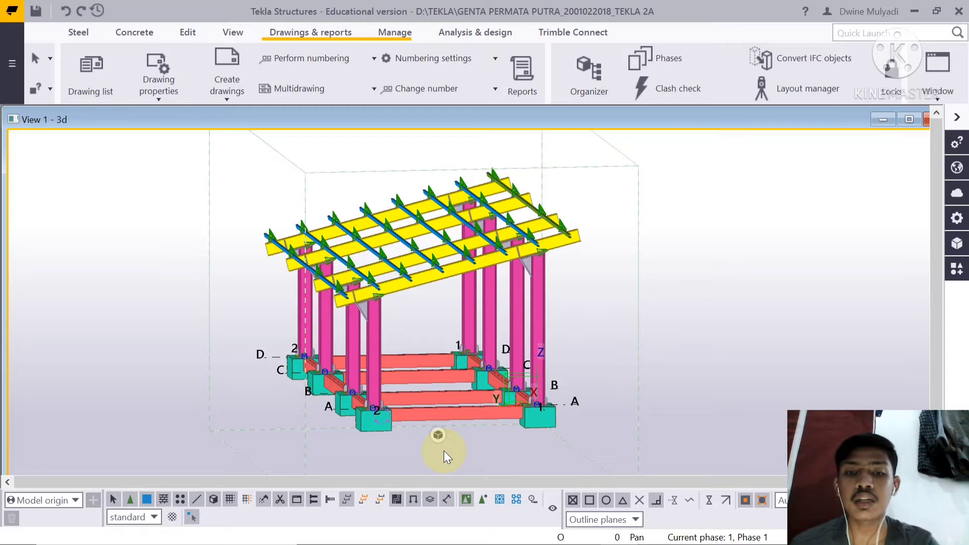
{"action": "scroll", "coordinate": [528, 403], "scroll_direction": "up", "scroll_amount": 1}
{"action": "scroll", "coordinate": [582, 314], "scroll_direction": "down", "scroll_amount": 1}
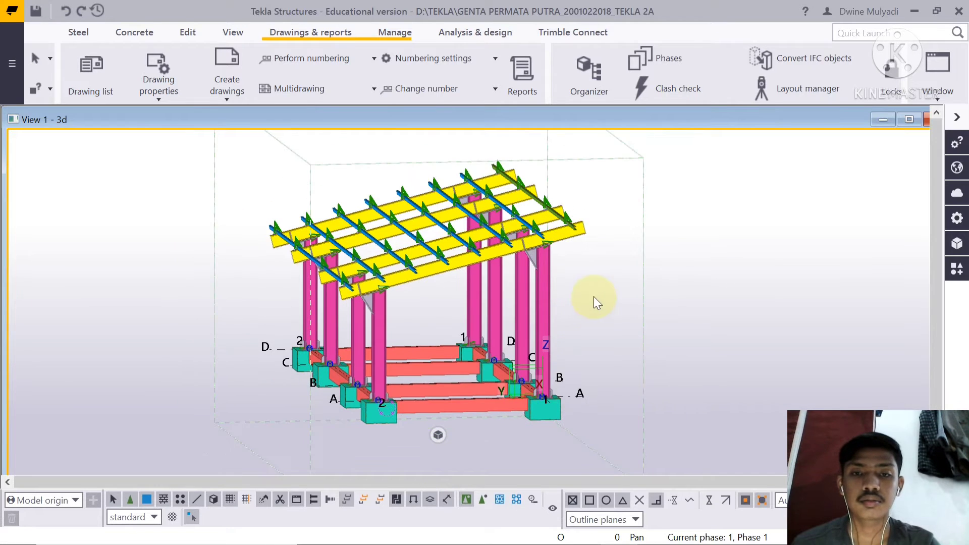
{"action": "mouse_move", "coordinate": [593, 295]}
{"action": "middle_mouse_down", "text": "ctrl"}
{"action": "mouse_move", "coordinate": [568, 300]}
{"action": "mouse_move", "coordinate": [575, 283]}
{"action": "mouse_move", "coordinate": [581, 295]}
{"action": "mouse_move", "coordinate": [584, 287]}
{"action": "mouse_move", "coordinate": [575, 283]}
{"action": "middle_mouse_up", "text": "ctrl"}
{"action": "right_click", "coordinate": [681, 310]}
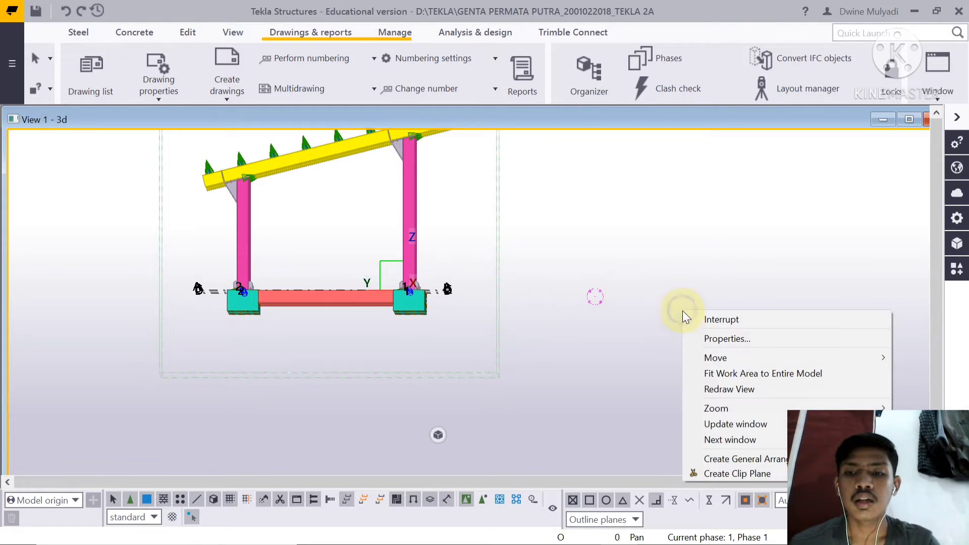
{"action": "left_click", "coordinate": [734, 377]}
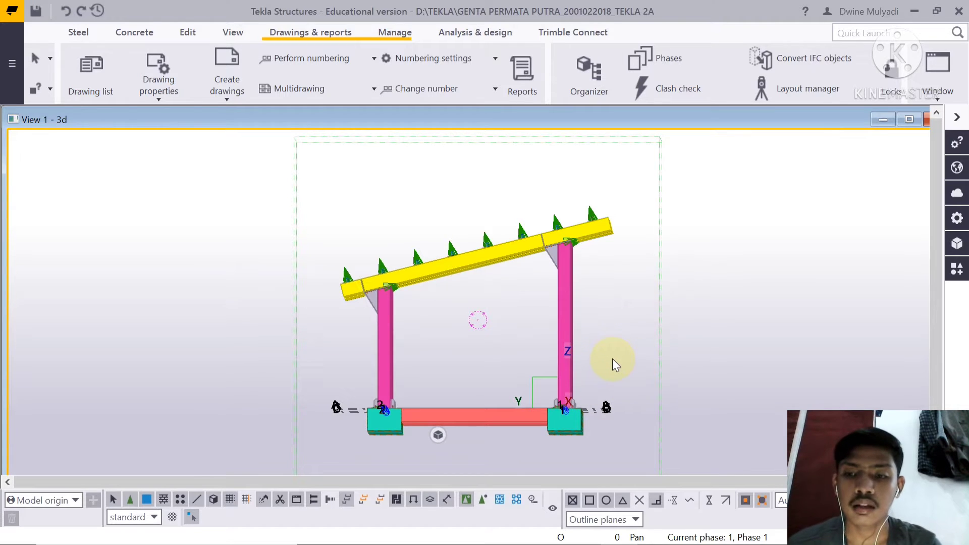
{"action": "scroll", "coordinate": [612, 358], "scroll_direction": "up", "scroll_amount": 2}
{"action": "scroll", "coordinate": [612, 358], "scroll_direction": "down", "scroll_amount": 1}
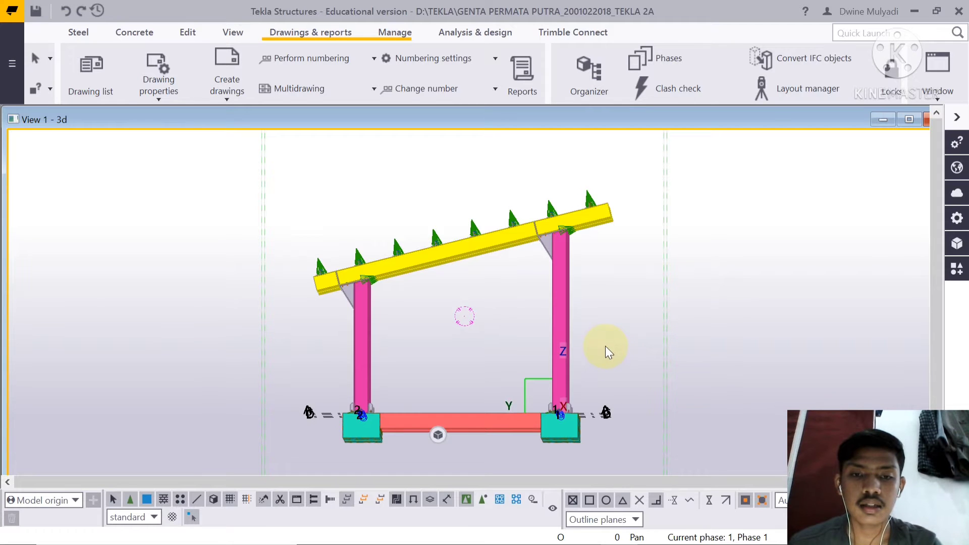
{"action": "middle_click_drag", "start_coordinate": [605, 346], "coordinate": [610, 346], "text": "ctrl"}
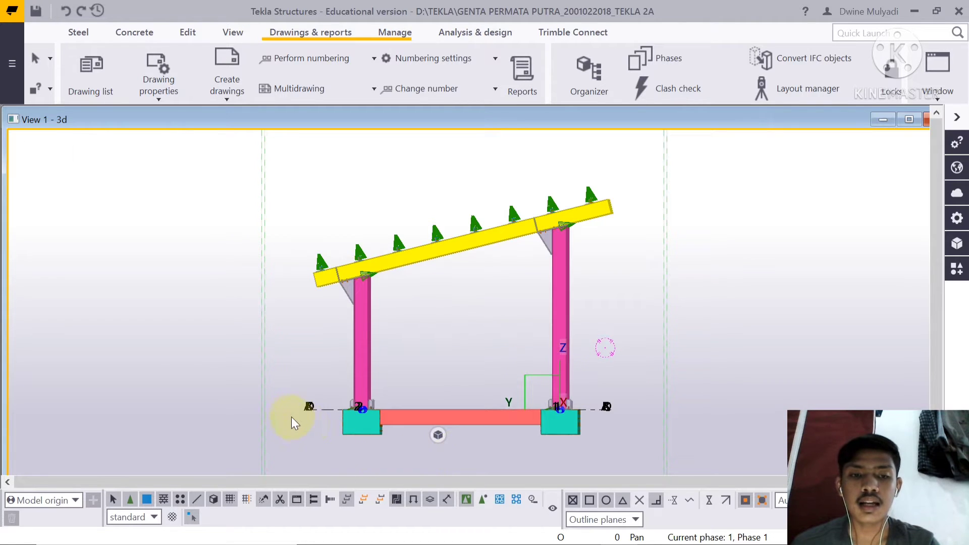
{"action": "left_click_drag", "start_coordinate": [299, 410], "coordinate": [645, 172]}
{"action": "left_click", "coordinate": [431, 305]}
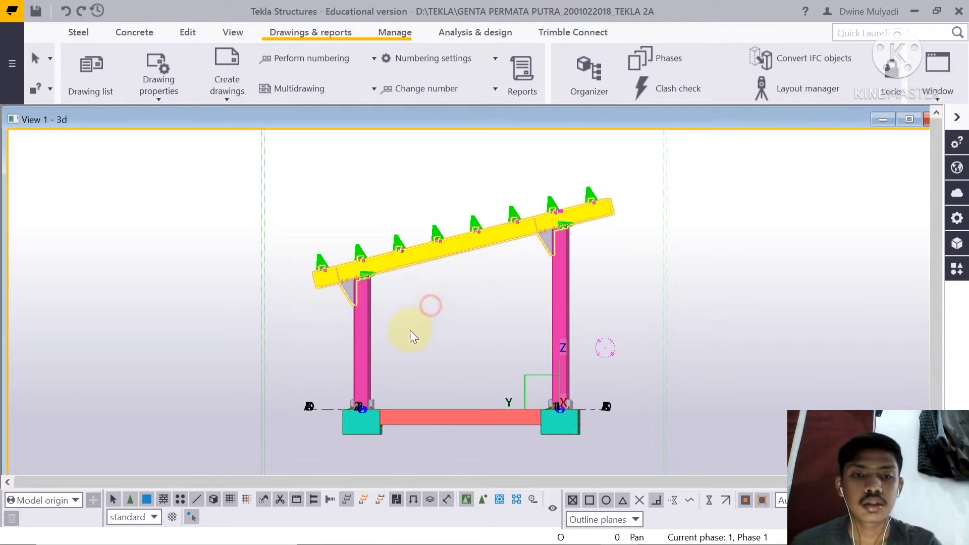
{"action": "left_click_drag", "start_coordinate": [281, 402], "coordinate": [641, 175]}
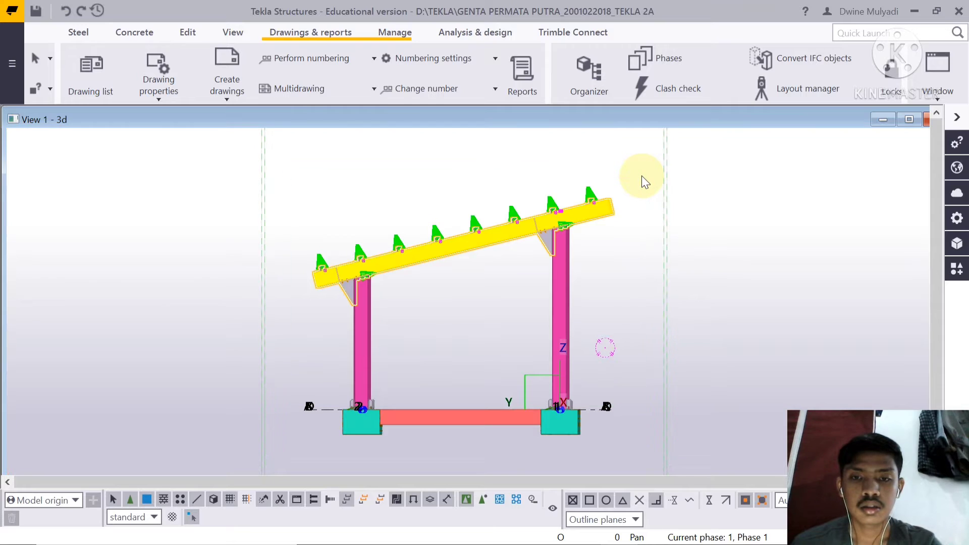
{"action": "left_click", "coordinate": [639, 241]}
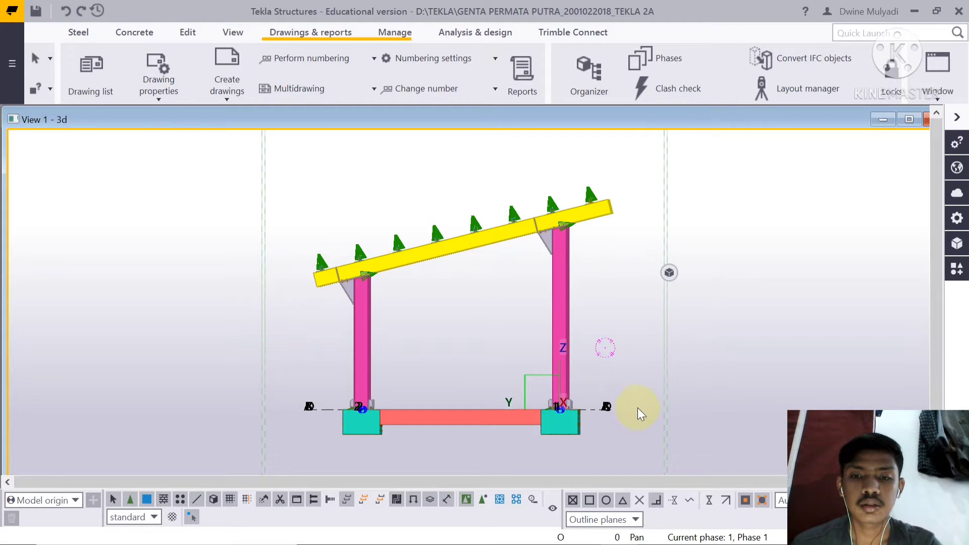
Step: Create assembly drawings of all the steel columns and roof members, interrupt the command and clear the selection
{"action": "left_click_drag", "start_coordinate": [642, 409], "coordinate": [296, 177]}
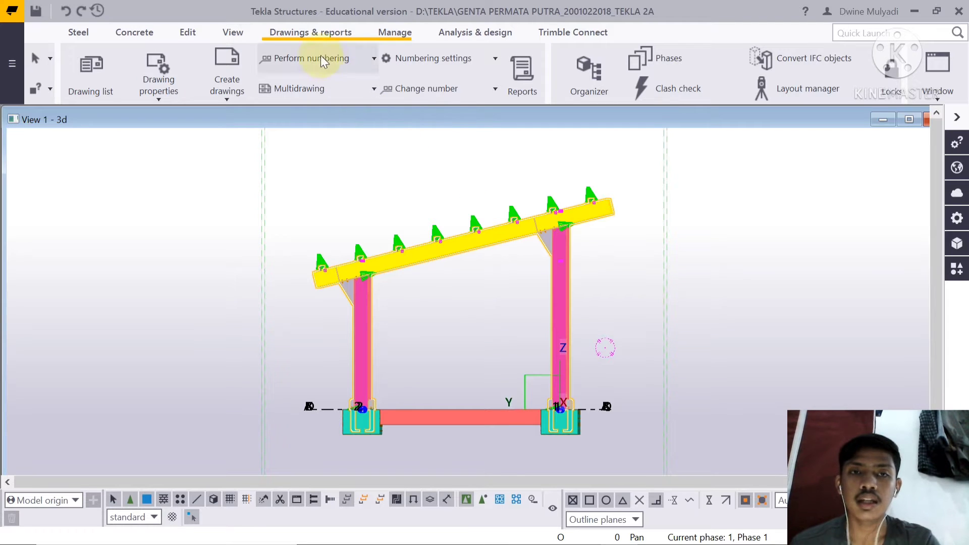
{"action": "left_click", "coordinate": [304, 36]}
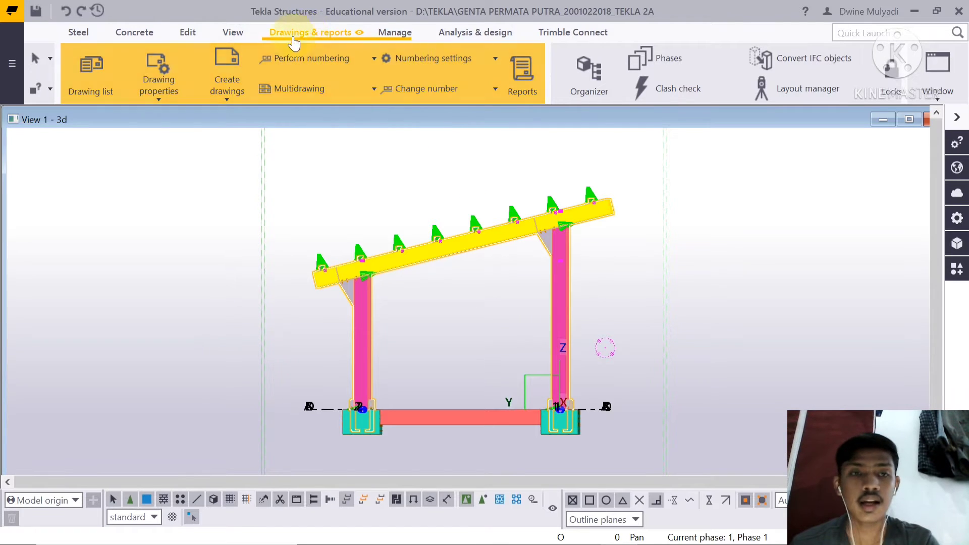
{"action": "left_click", "coordinate": [231, 99]}
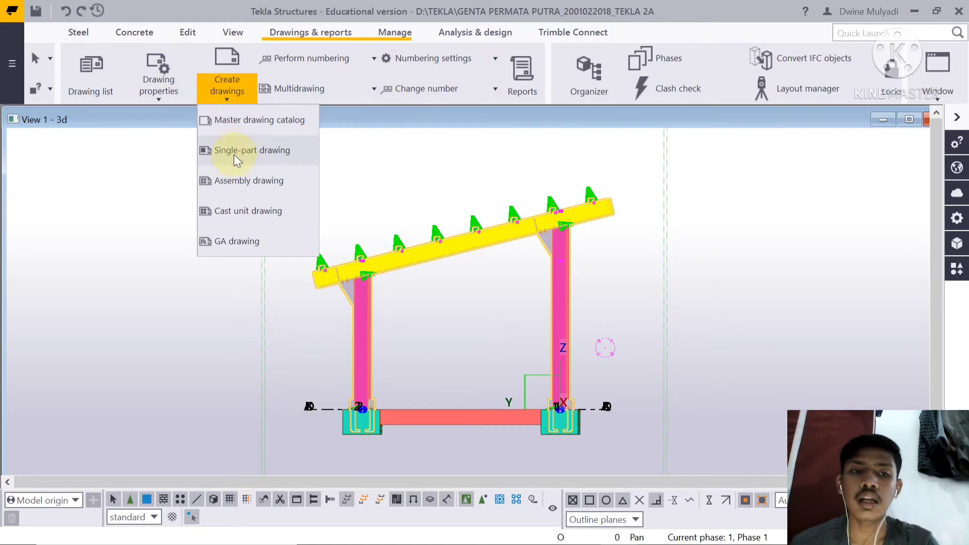
{"action": "left_click", "coordinate": [232, 178]}
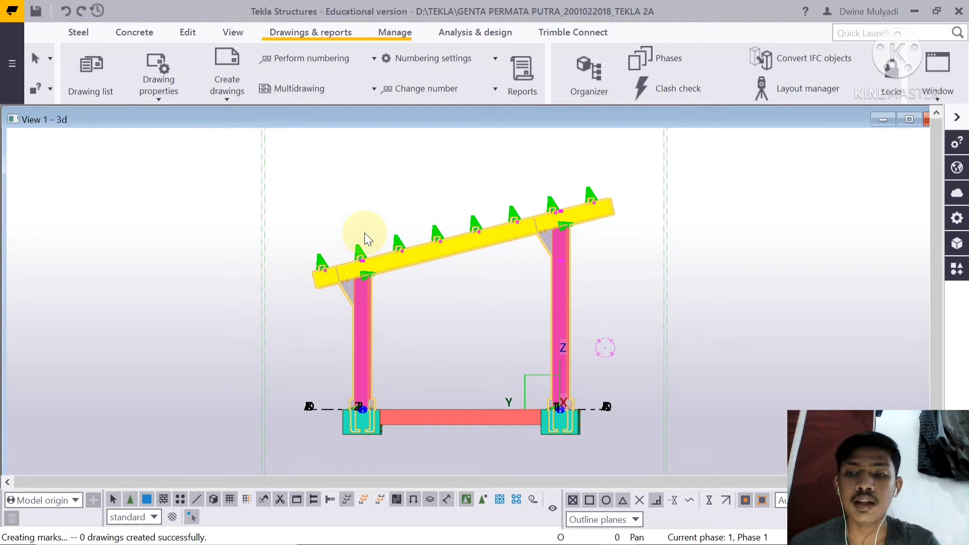
{"action": "right_click", "coordinate": [482, 311]}
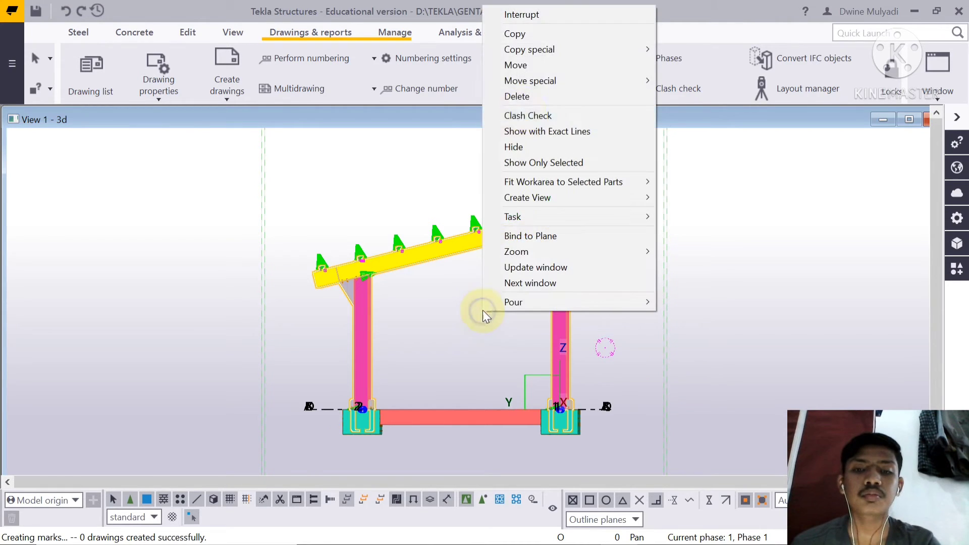
{"action": "left_click", "coordinate": [516, 19]}
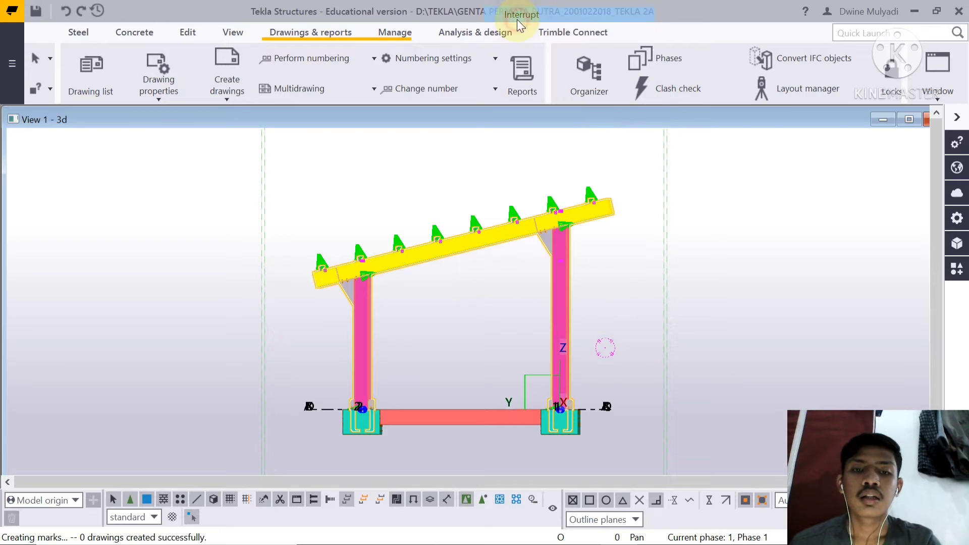
{"action": "right_click", "coordinate": [449, 275]}
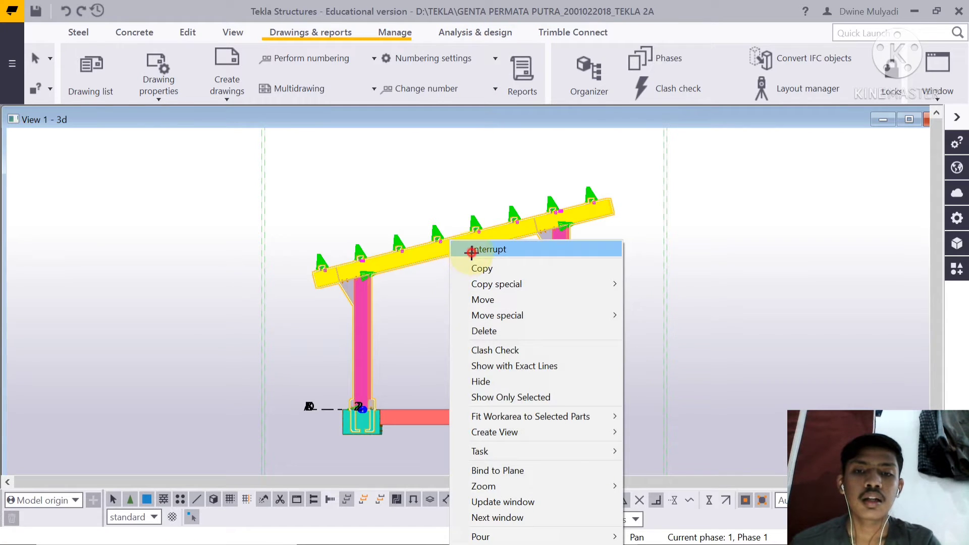
{"action": "left_click", "coordinate": [471, 249]}
{"action": "left_click", "coordinate": [401, 207]}
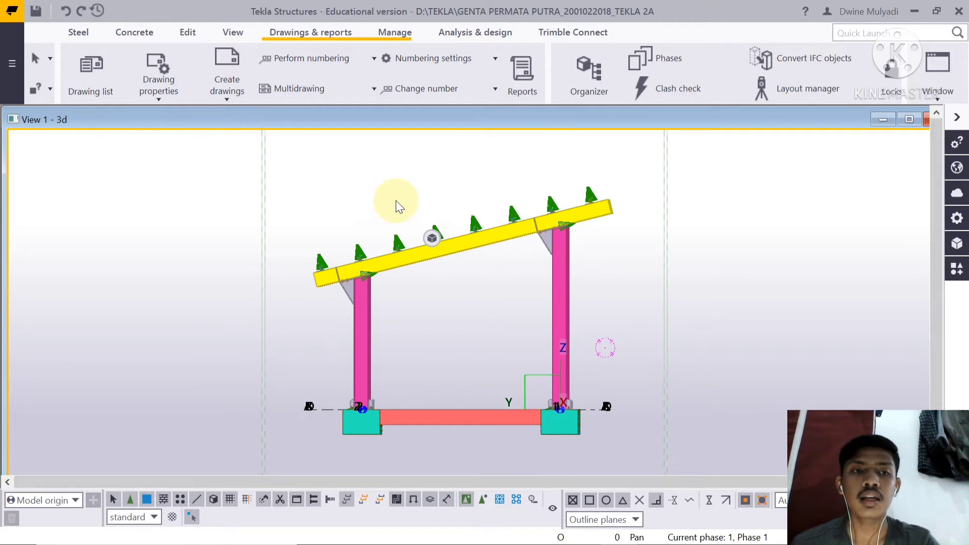
Step: Make the named view Plan +0 visible alongside the 3d view
{"action": "left_click", "coordinate": [232, 33]}
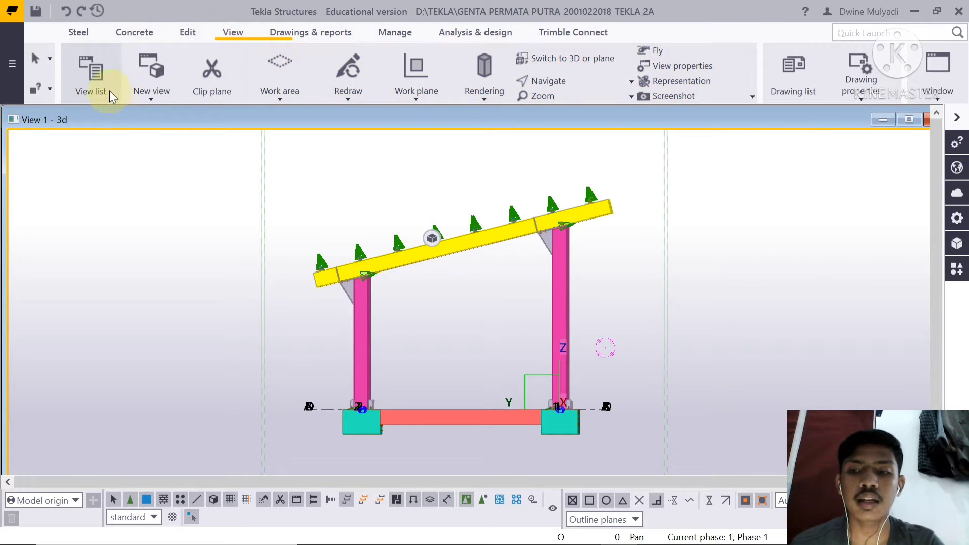
{"action": "left_click", "coordinate": [101, 82]}
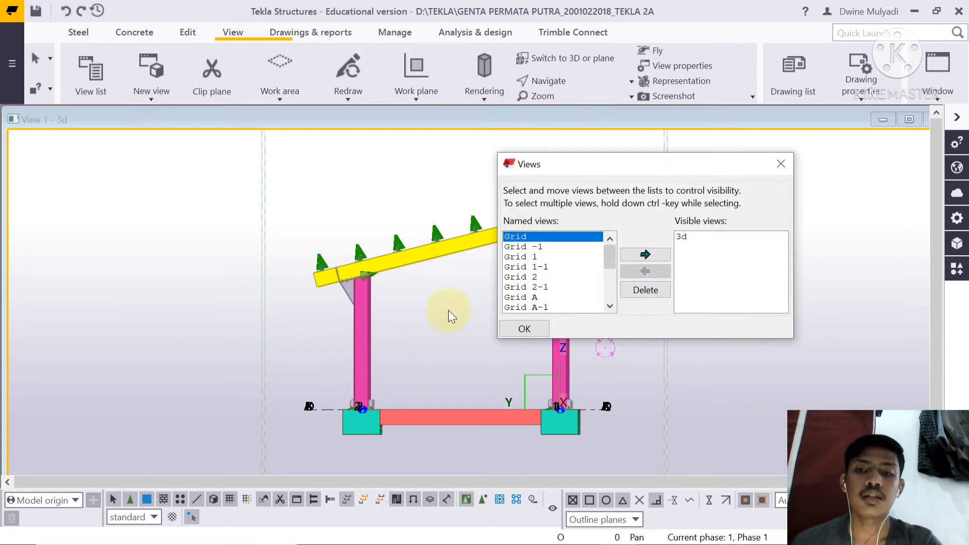
{"action": "scroll", "coordinate": [529, 293], "scroll_direction": "down", "scroll_amount": 3}
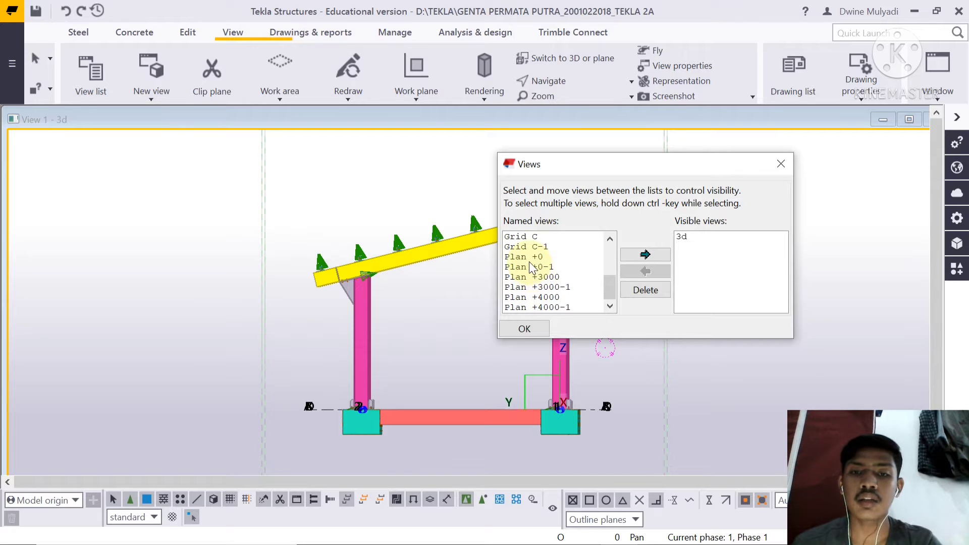
{"action": "left_click", "coordinate": [530, 256]}
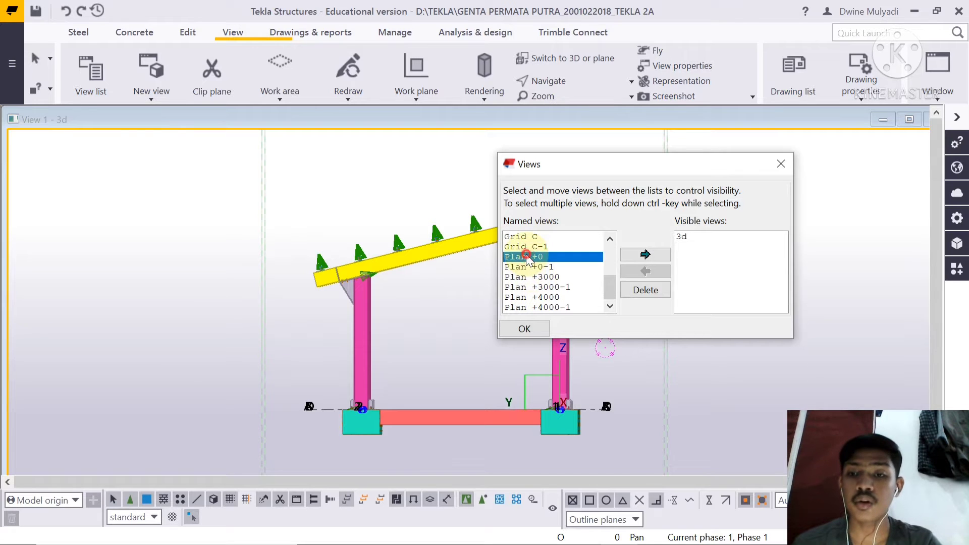
{"action": "left_click", "coordinate": [646, 255]}
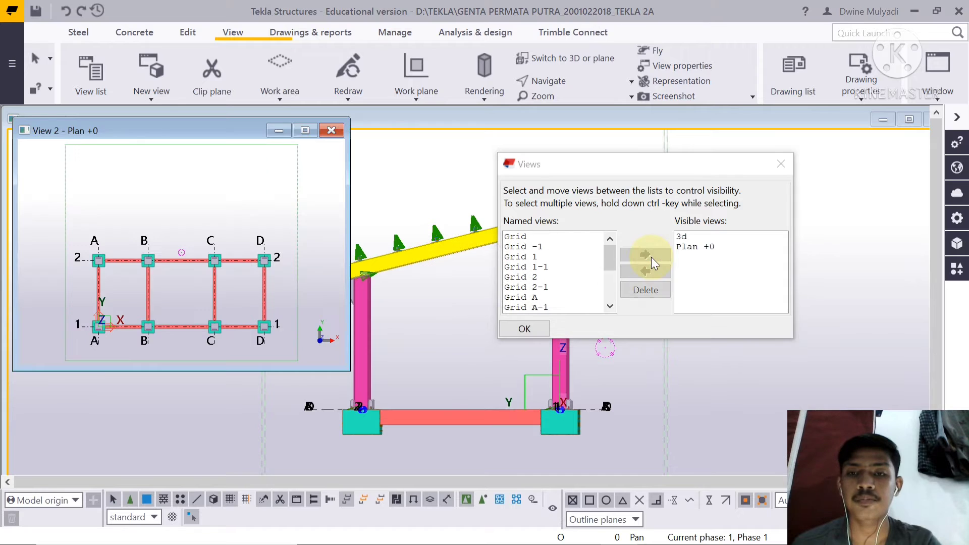
{"action": "left_click", "coordinate": [538, 333]}
Step: Look over the foundation layout in the Plan +0 view and minimize its window
{"action": "scroll", "coordinate": [227, 255], "scroll_direction": "up", "scroll_amount": 2}
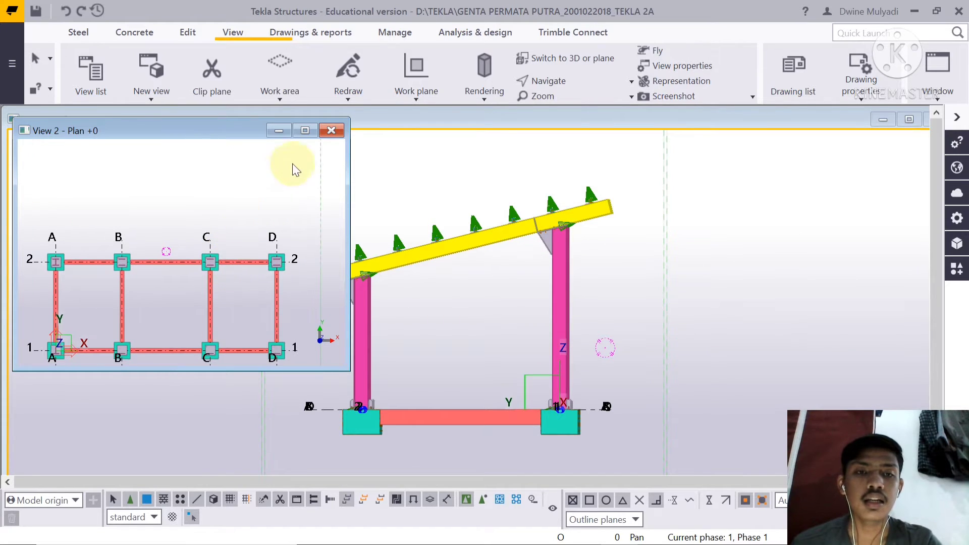
{"action": "left_click_drag", "start_coordinate": [240, 130], "coordinate": [430, 151]}
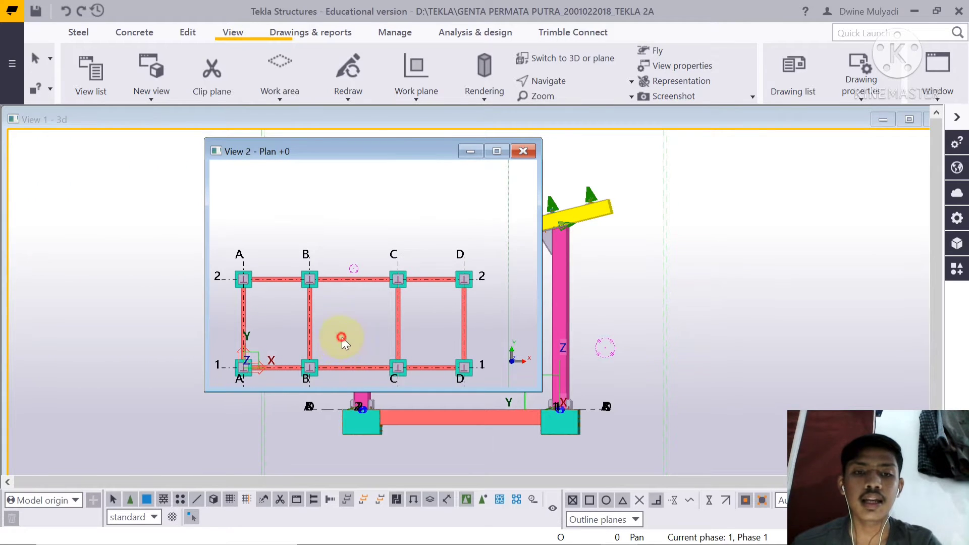
{"action": "scroll", "coordinate": [359, 280], "scroll_direction": "down", "scroll_amount": 3}
{"action": "scroll", "coordinate": [351, 288], "scroll_direction": "down", "scroll_amount": 2}
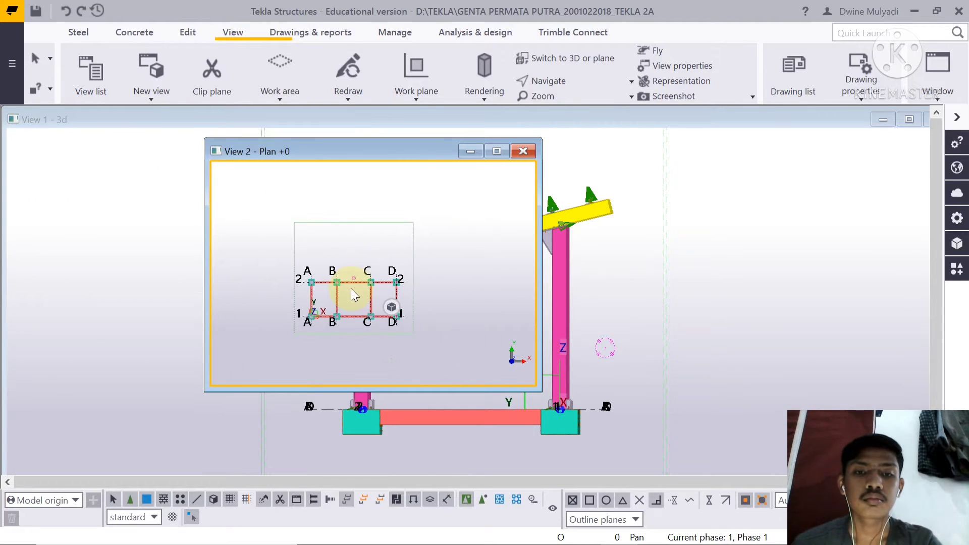
{"action": "scroll", "coordinate": [351, 289], "scroll_direction": "up", "scroll_amount": 4}
{"action": "scroll", "coordinate": [350, 288], "scroll_direction": "down", "scroll_amount": 2}
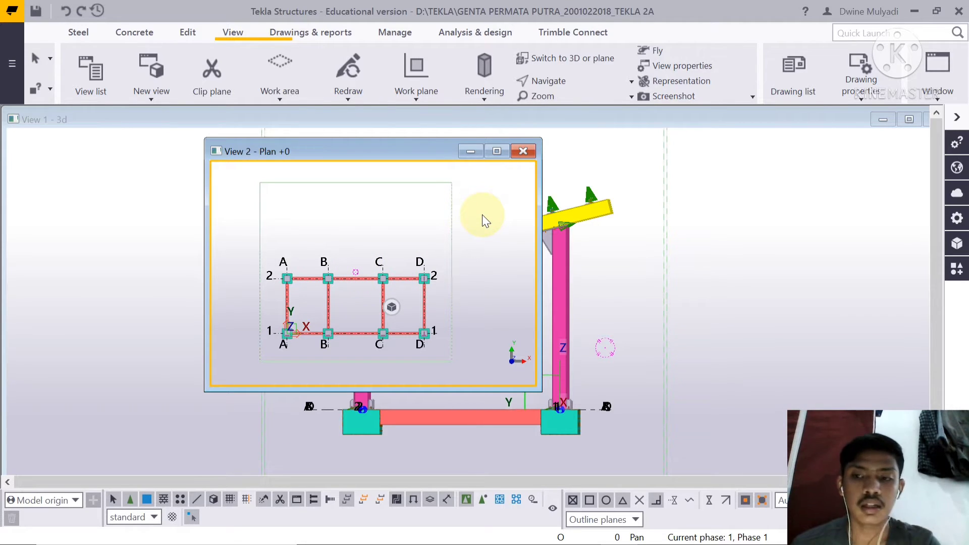
{"action": "left_click", "coordinate": [470, 152]}
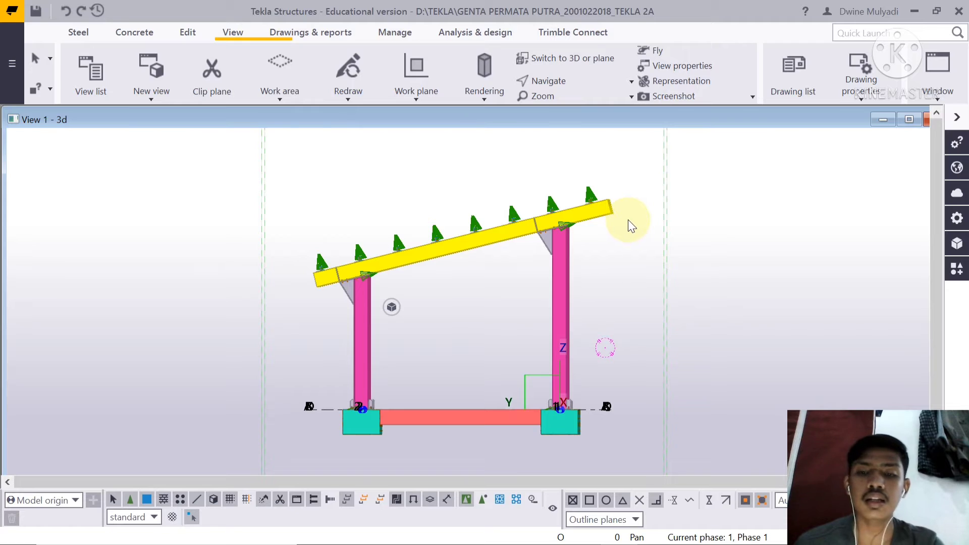
Step: Create a general arrangement drawing of the Plan +0 view with the drawing set to open, and maximize the drawing window
{"action": "right_click", "coordinate": [690, 201]}
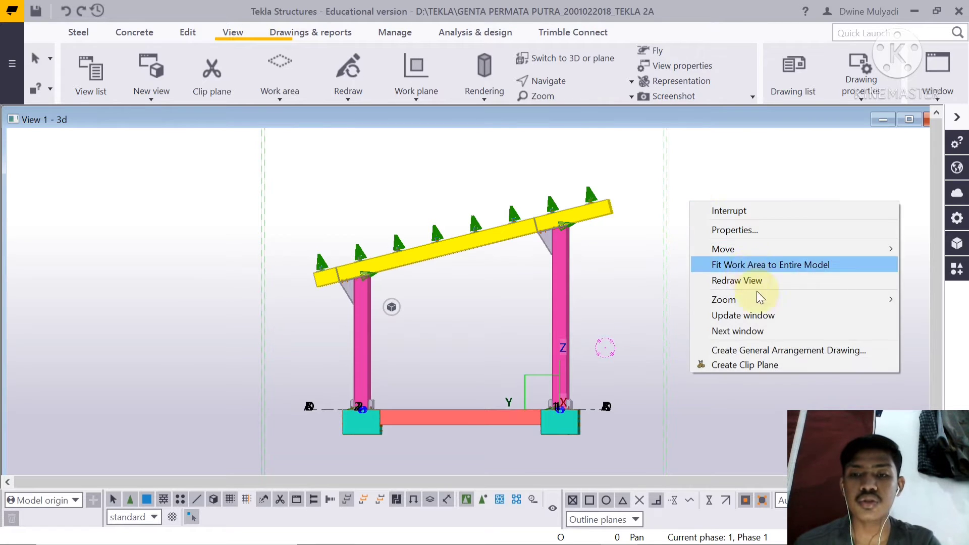
{"action": "left_click", "coordinate": [793, 350]}
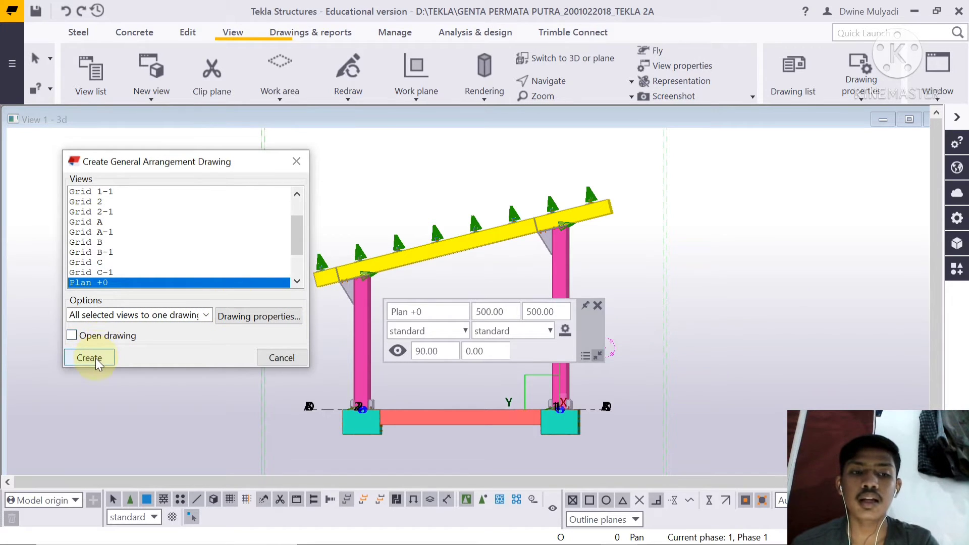
{"action": "left_click", "coordinate": [75, 336]}
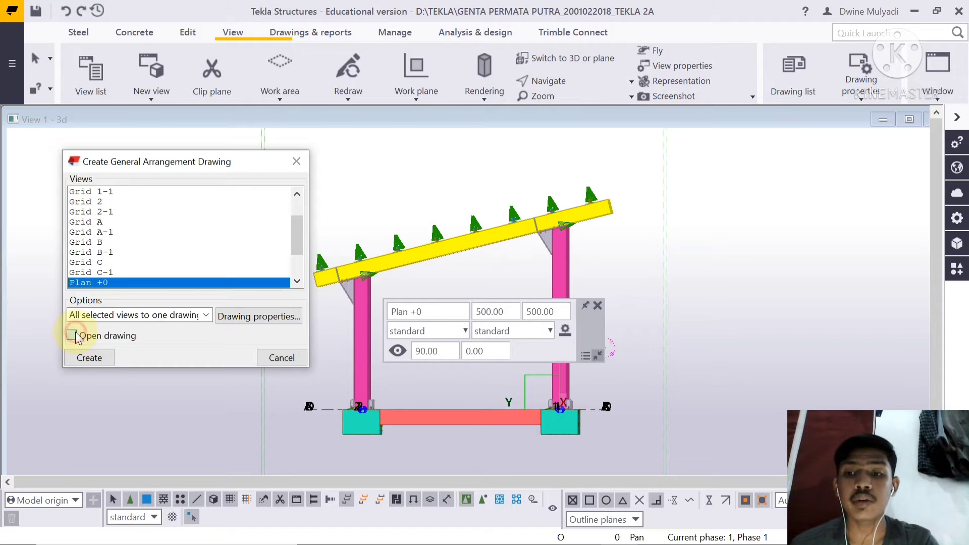
{"action": "left_click", "coordinate": [85, 357]}
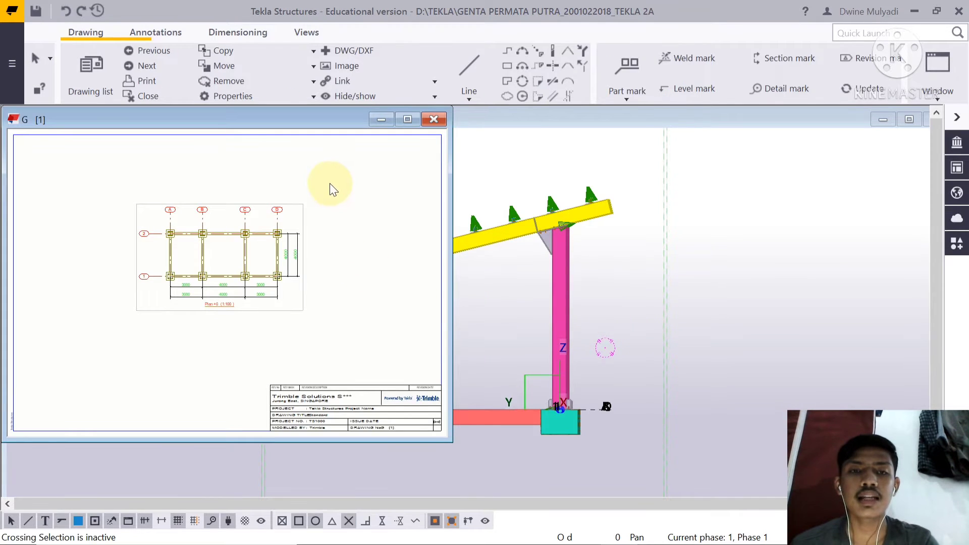
{"action": "scroll", "coordinate": [297, 167], "scroll_direction": "up", "scroll_amount": 2}
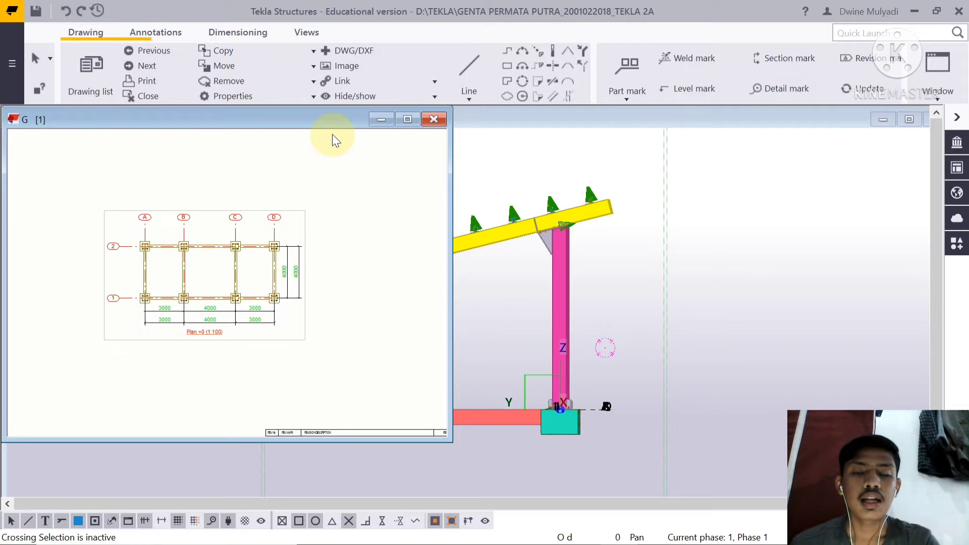
{"action": "left_click", "coordinate": [407, 120]}
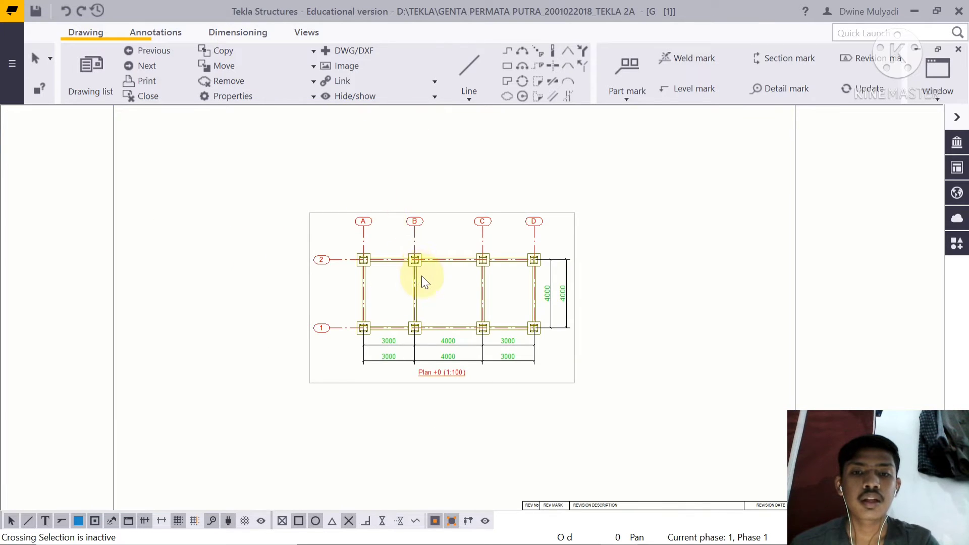
Step: Set the scale of the Plan +0 drawing view to 1/40 and apply the modification
{"action": "scroll", "coordinate": [422, 278], "scroll_direction": "up", "scroll_amount": 2}
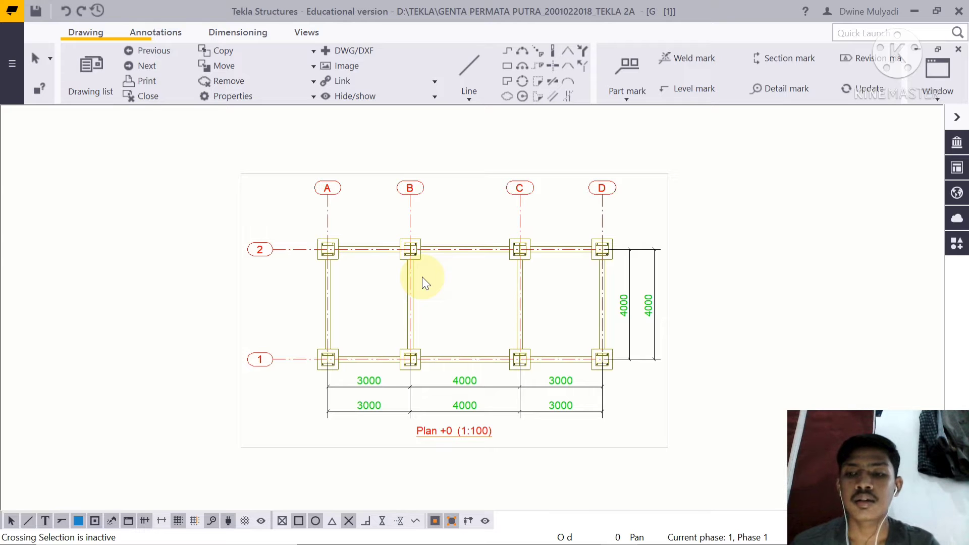
{"action": "scroll", "coordinate": [422, 276], "scroll_direction": "down", "scroll_amount": 3}
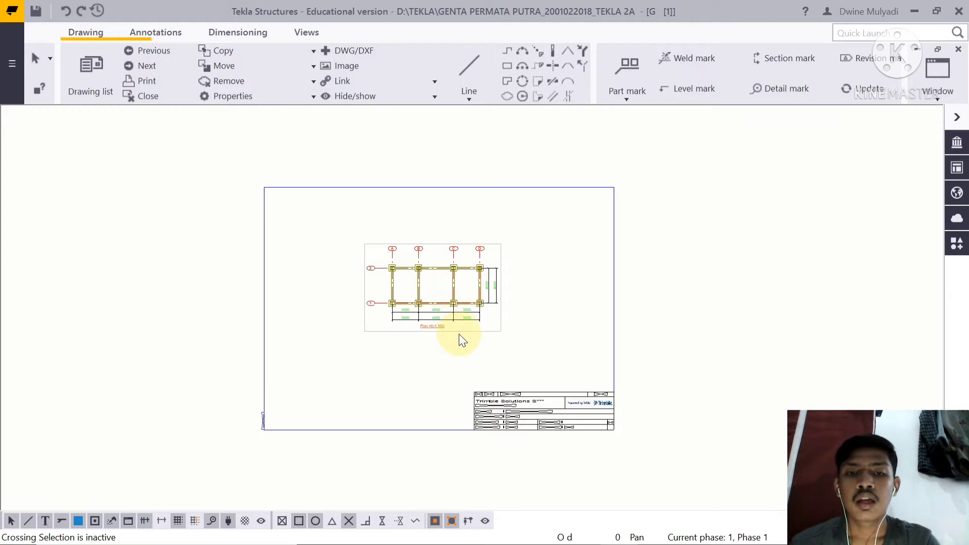
{"action": "scroll", "coordinate": [459, 334], "scroll_direction": "up", "scroll_amount": 2}
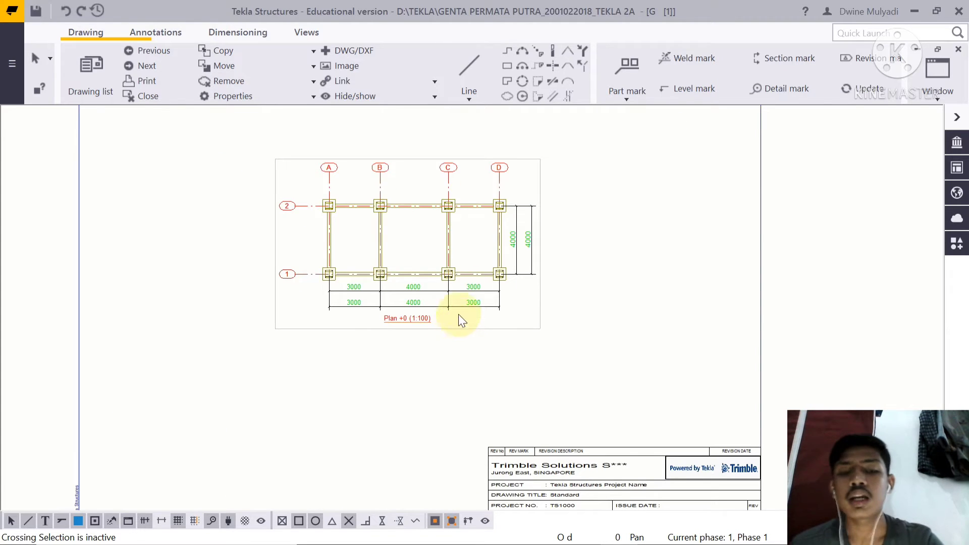
{"action": "scroll", "coordinate": [459, 308], "scroll_direction": "down", "scroll_amount": 1}
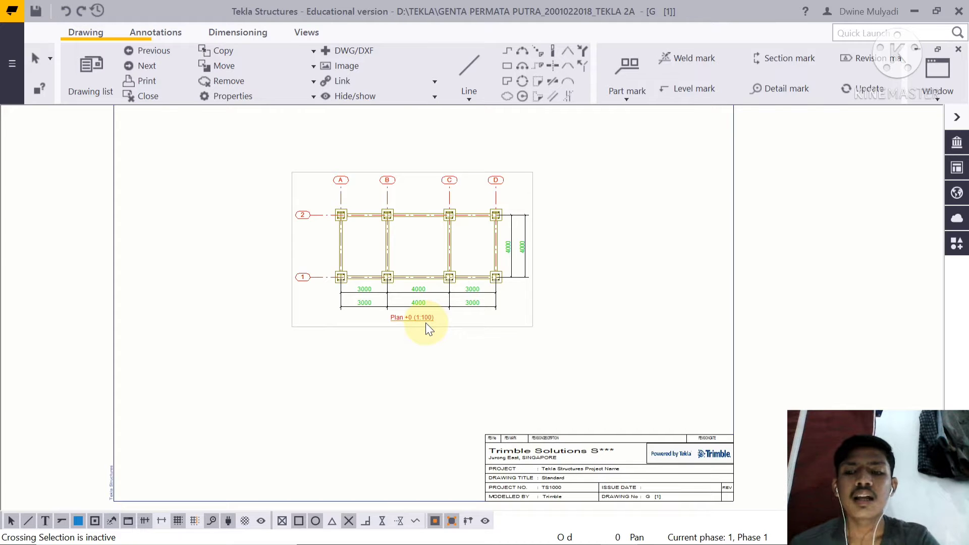
{"action": "scroll", "coordinate": [416, 318], "scroll_direction": "up", "scroll_amount": 2}
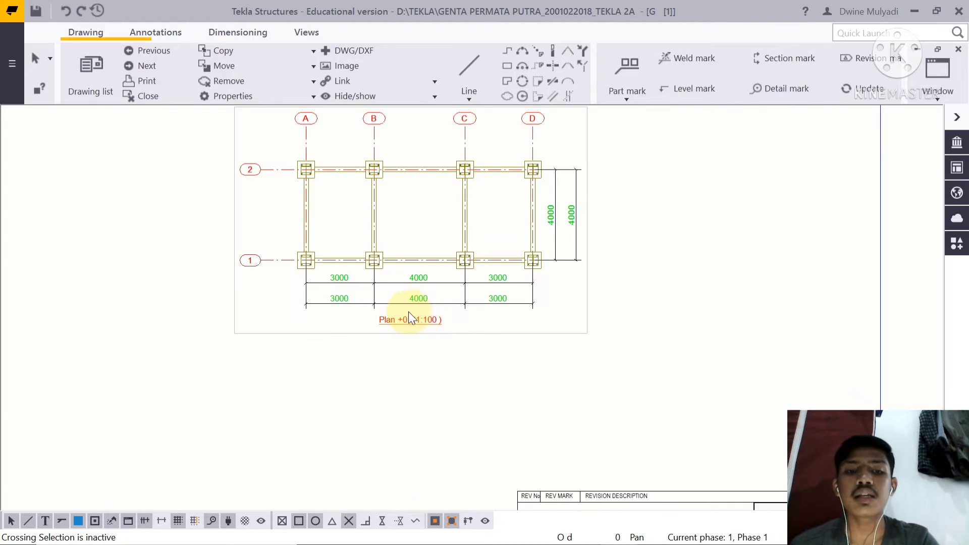
{"action": "left_click", "coordinate": [411, 324]}
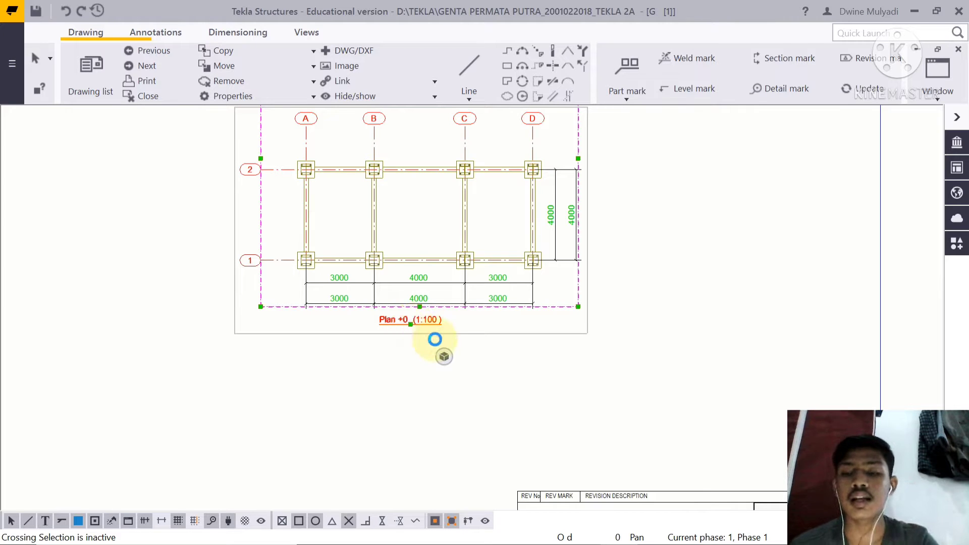
{"action": "double_click", "coordinate": [435, 337]}
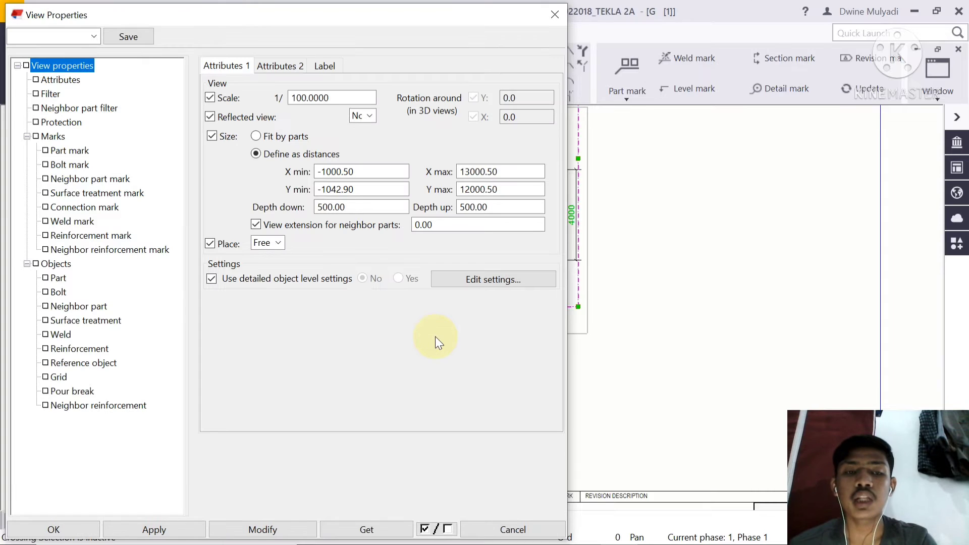
{"action": "left_click_drag", "start_coordinate": [355, 93], "coordinate": [291, 99]}
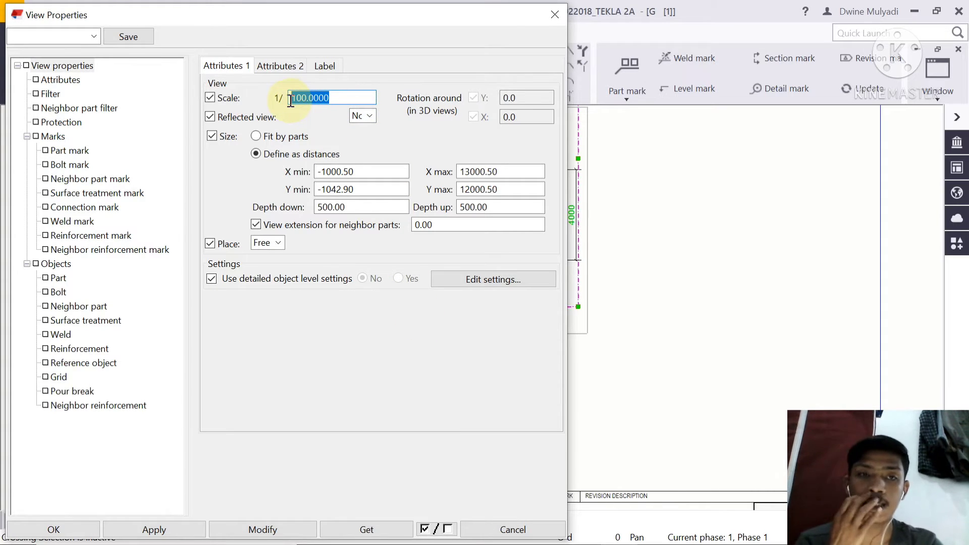
{"action": "type", "text": "40"}
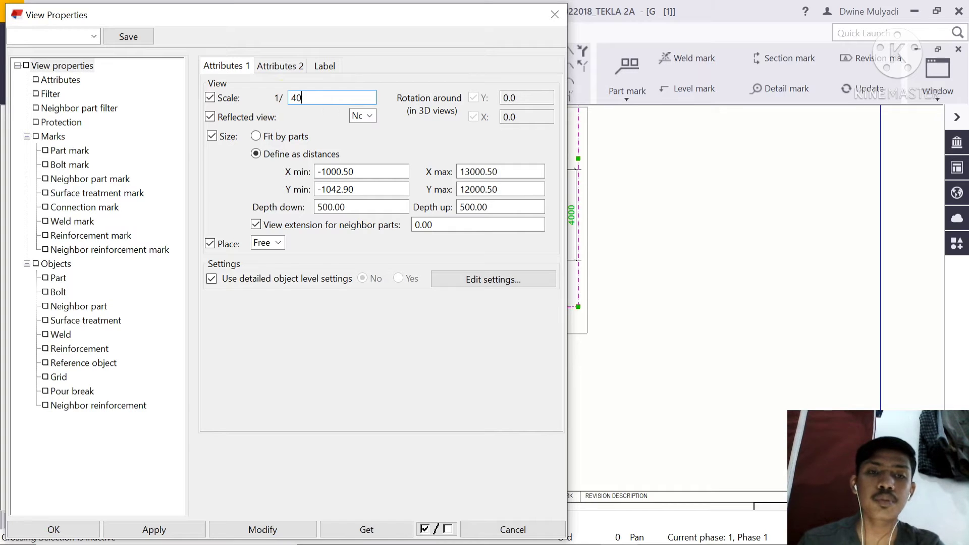
{"action": "left_click", "coordinate": [251, 530]}
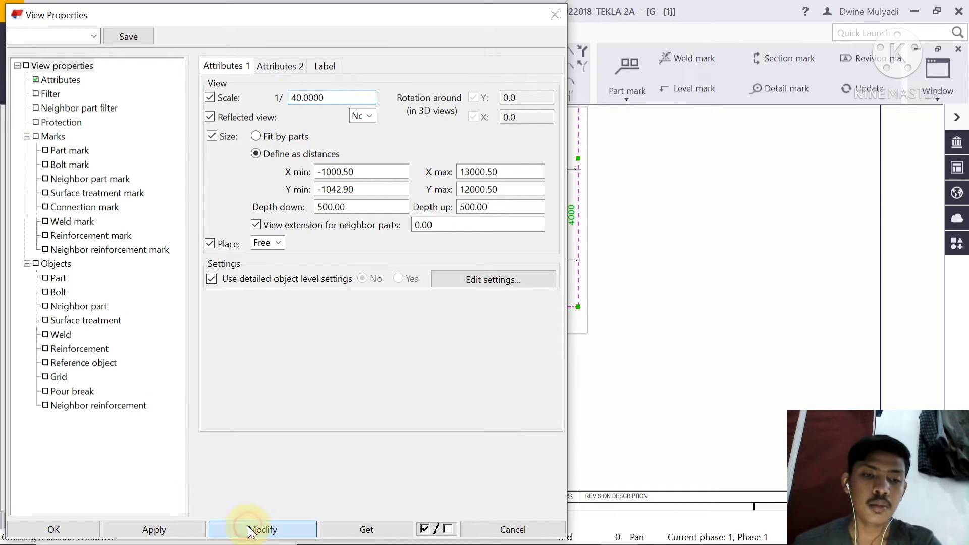
{"action": "left_click", "coordinate": [71, 530]}
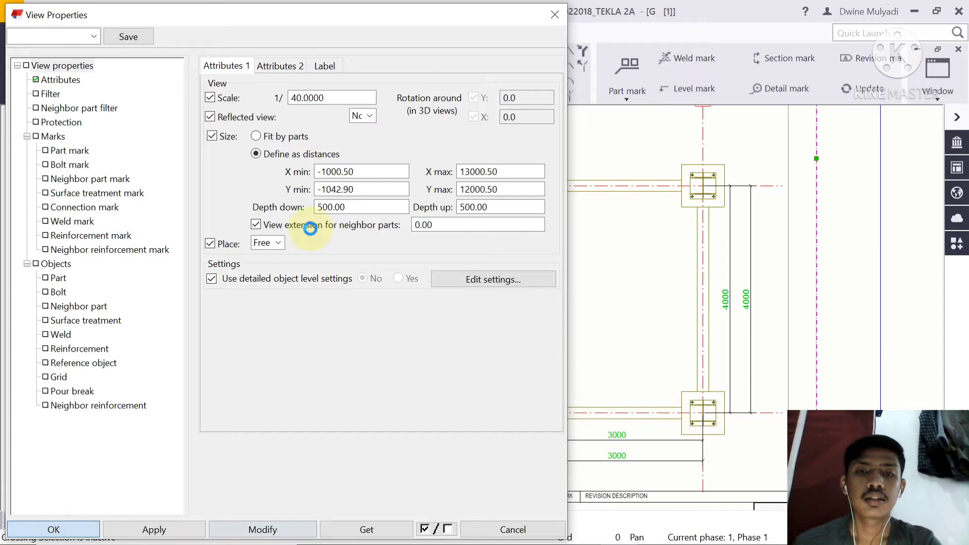
Step: Move the Plan +0 view up on the sheet so it clears the title block, and deselect it
{"action": "scroll", "coordinate": [599, 199], "scroll_direction": "down", "scroll_amount": 1}
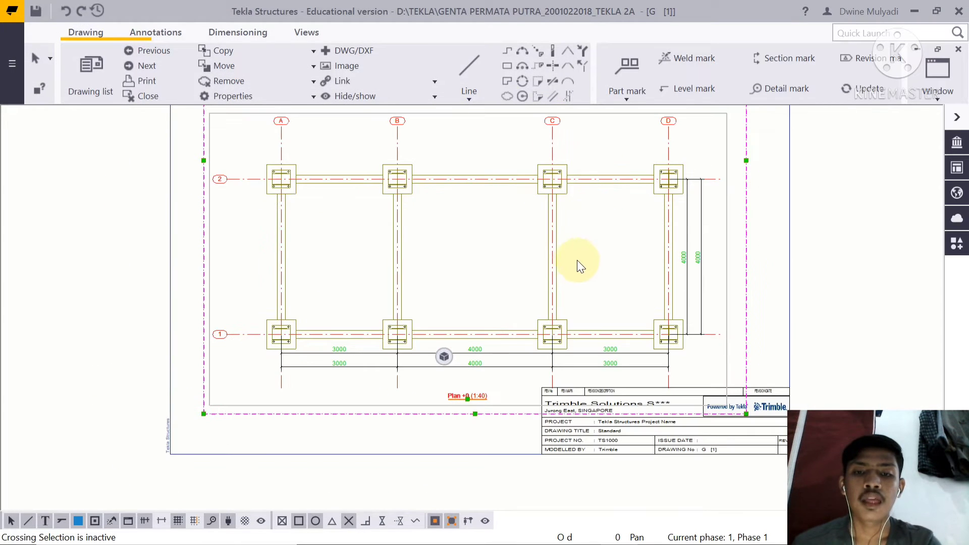
{"action": "scroll", "coordinate": [573, 262], "scroll_direction": "down", "scroll_amount": 3}
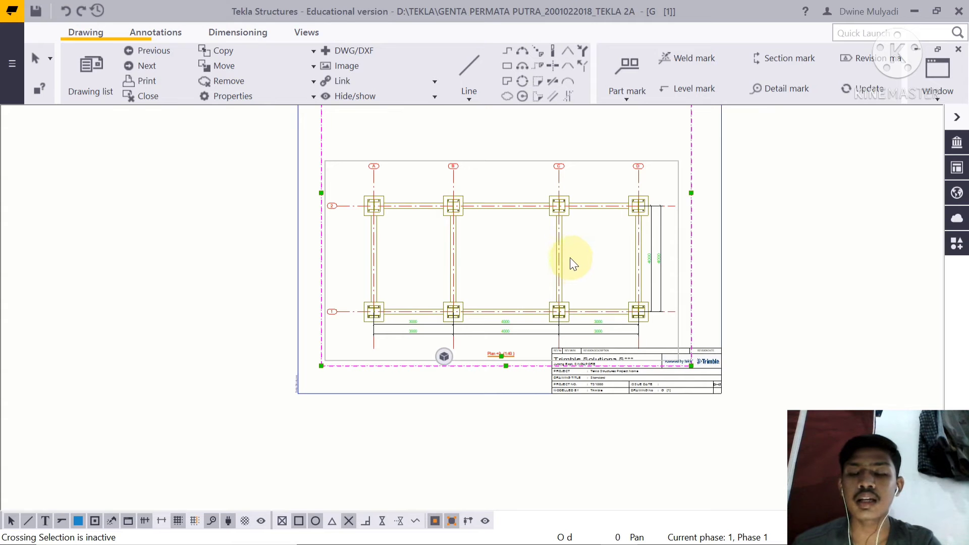
{"action": "scroll", "coordinate": [567, 250], "scroll_direction": "down", "scroll_amount": 2}
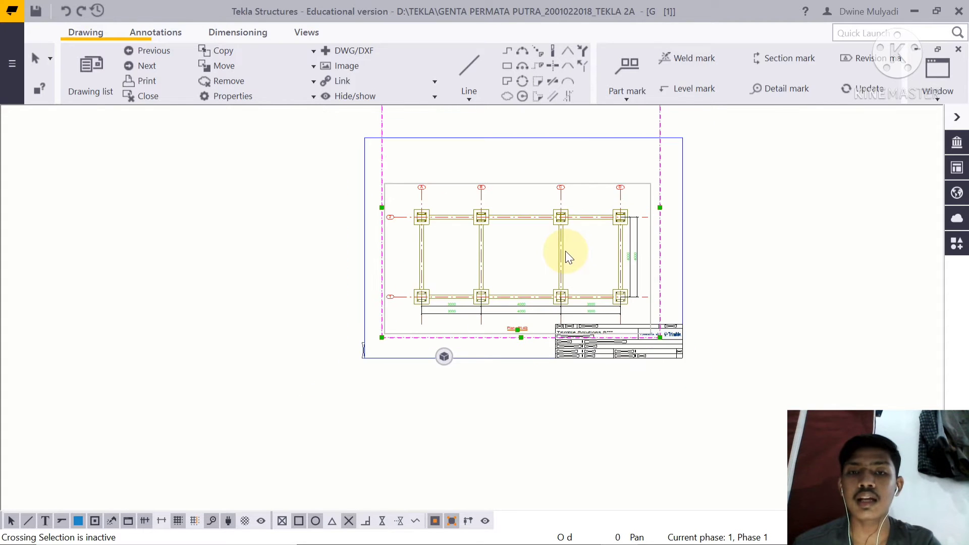
{"action": "scroll", "coordinate": [563, 111], "scroll_direction": "up", "scroll_amount": 2}
{"action": "scroll", "coordinate": [562, 134], "scroll_direction": "down", "scroll_amount": 1}
{"action": "mouse_move", "coordinate": [555, 146]}
{"action": "middle_mouse_down"}
{"action": "mouse_move", "coordinate": [541, 218]}
{"action": "mouse_move", "coordinate": [508, 237]}
{"action": "middle_mouse_up"}
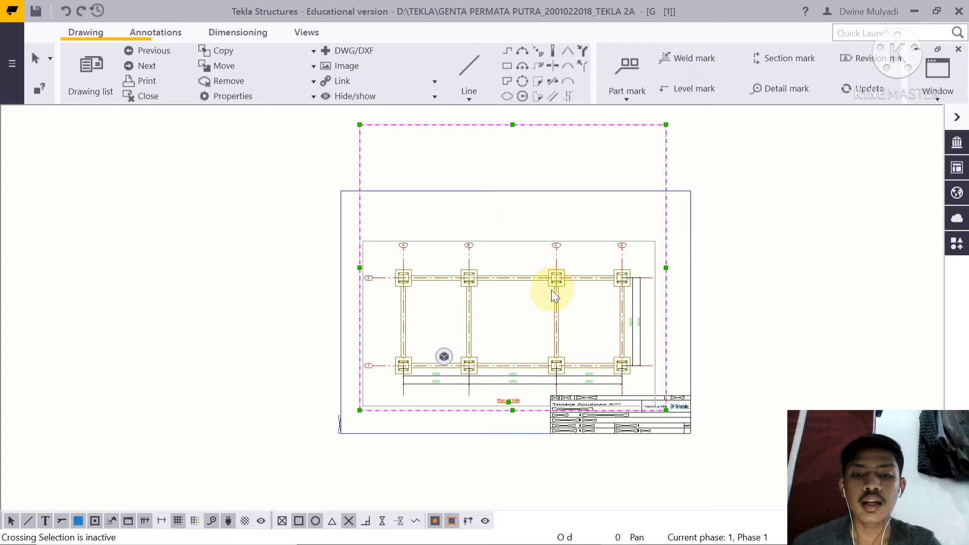
{"action": "scroll", "coordinate": [502, 411], "scroll_direction": "up", "scroll_amount": 4}
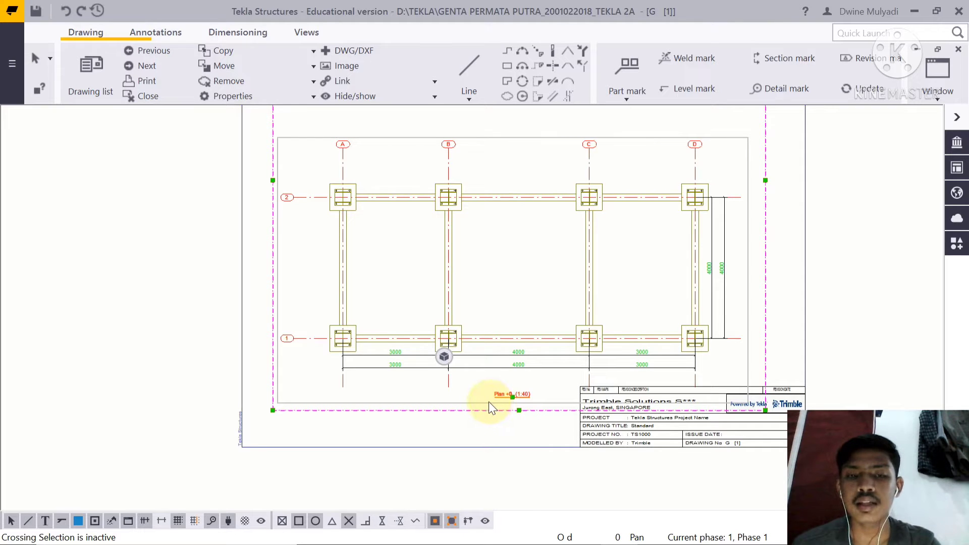
{"action": "mouse_move", "coordinate": [489, 401]}
{"action": "left_mouse_down"}
{"action": "mouse_move", "coordinate": [488, 367]}
{"action": "mouse_move", "coordinate": [502, 354]}
{"action": "mouse_move", "coordinate": [677, 354]}
{"action": "mouse_move", "coordinate": [504, 326]}
{"action": "mouse_move", "coordinate": [500, 255]}
{"action": "mouse_move", "coordinate": [466, 345]}
{"action": "mouse_move", "coordinate": [487, 366]}
{"action": "mouse_move", "coordinate": [496, 358]}
{"action": "left_mouse_up"}
{"action": "scroll", "coordinate": [678, 318], "scroll_direction": "down", "scroll_amount": 3}
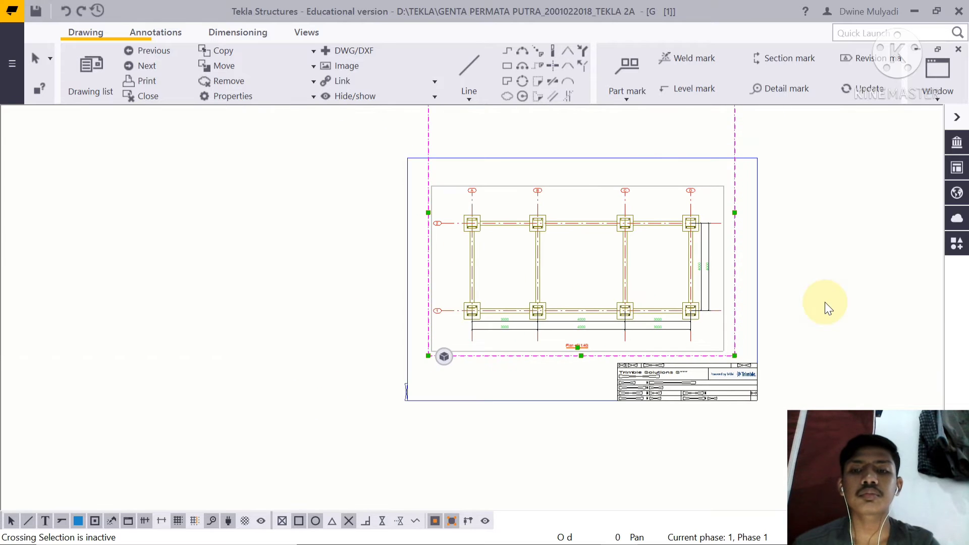
{"action": "scroll", "coordinate": [689, 226], "scroll_direction": "up", "scroll_amount": 2}
{"action": "scroll", "coordinate": [647, 223], "scroll_direction": "down", "scroll_amount": 1}
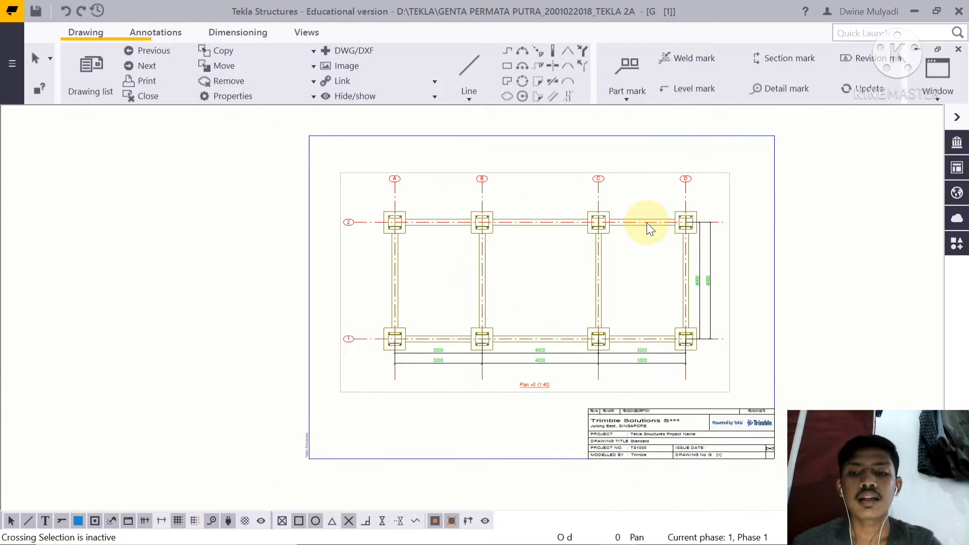
{"action": "scroll", "coordinate": [631, 245], "scroll_direction": "up", "scroll_amount": 1}
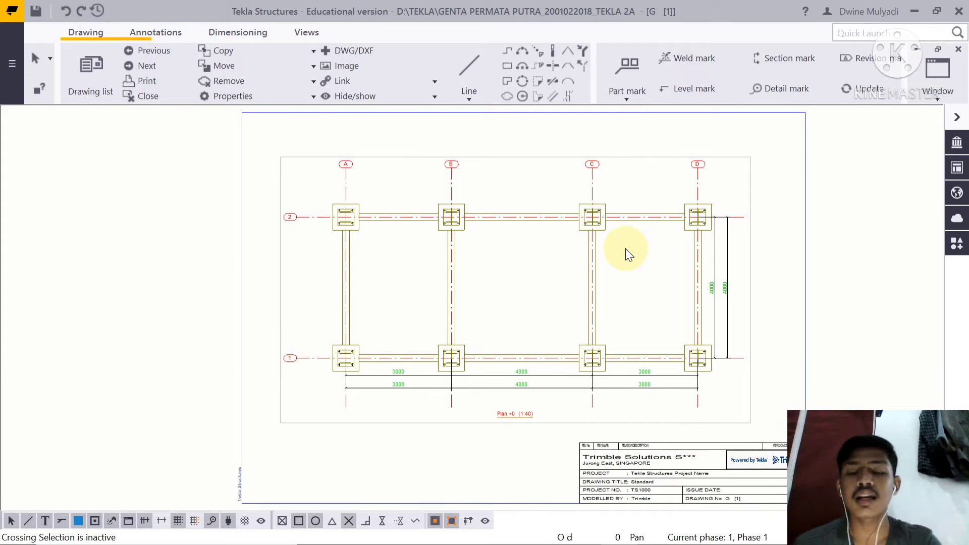
Step: Keep the Plan +0 drawing's changes with a snapshot and open the first cast unit drawing, then minimize the document manager
{"action": "scroll", "coordinate": [625, 248], "scroll_direction": "down", "scroll_amount": 1}
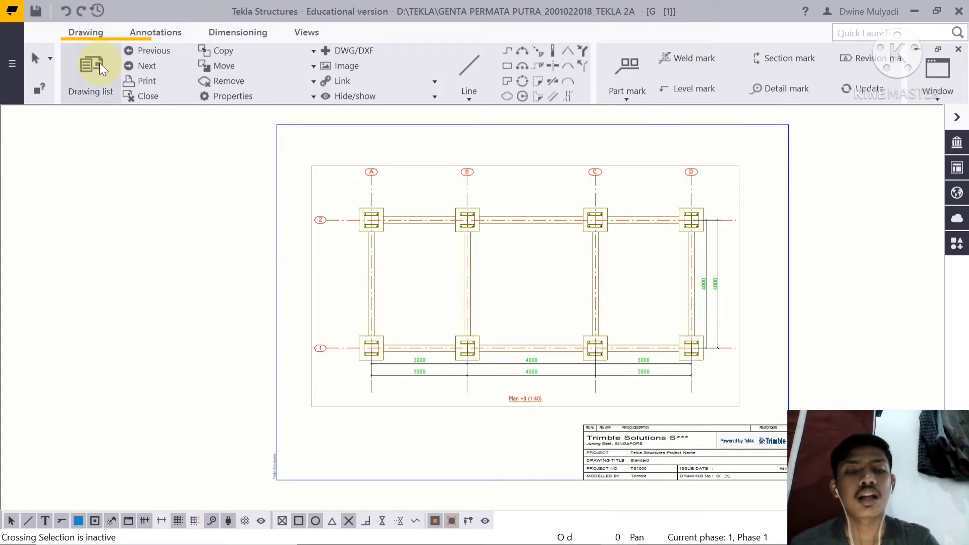
{"action": "left_click", "coordinate": [109, 93]}
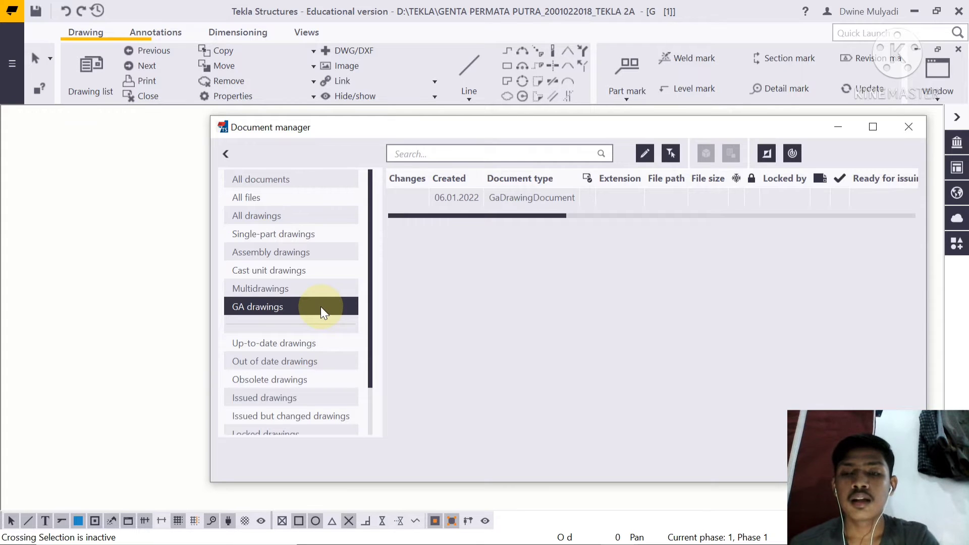
{"action": "left_click", "coordinate": [314, 271]}
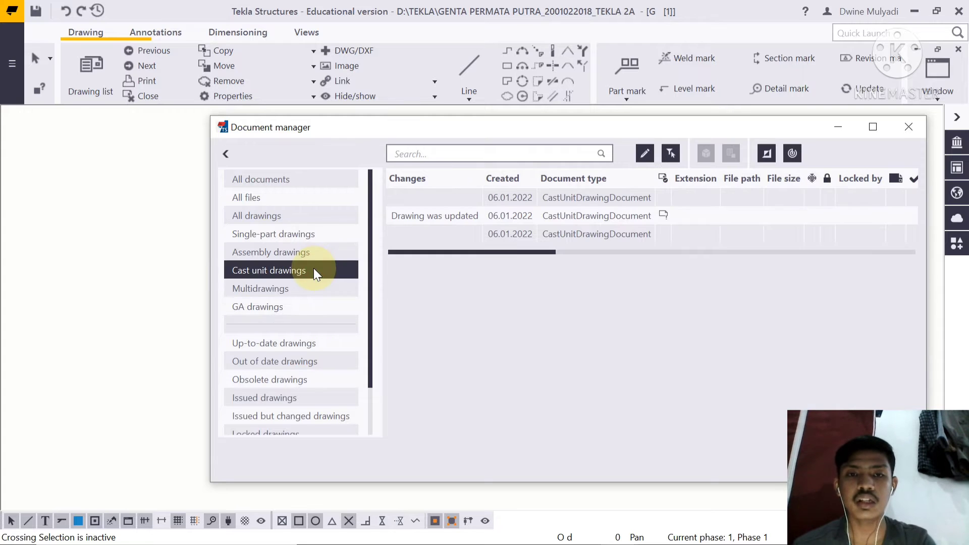
{"action": "left_click", "coordinate": [565, 199]}
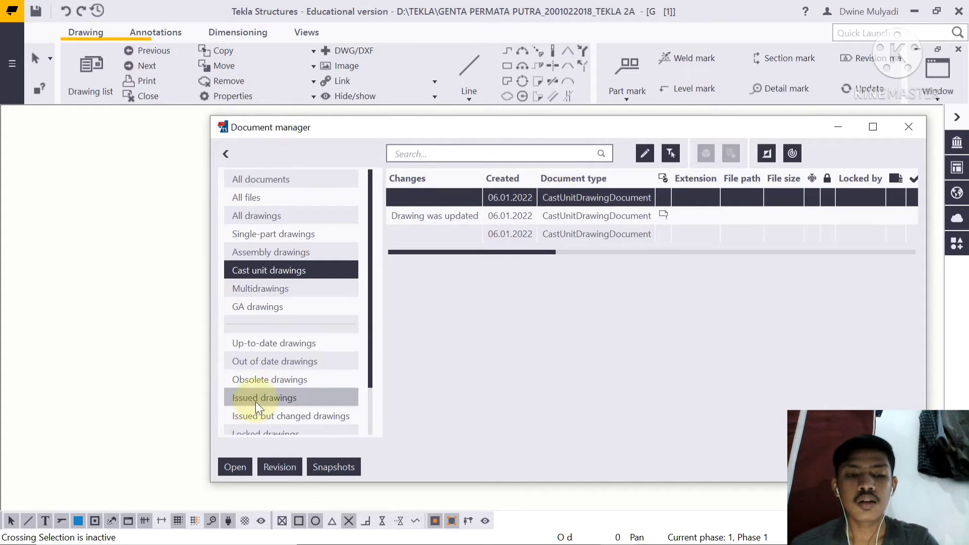
{"action": "left_click", "coordinate": [226, 468]}
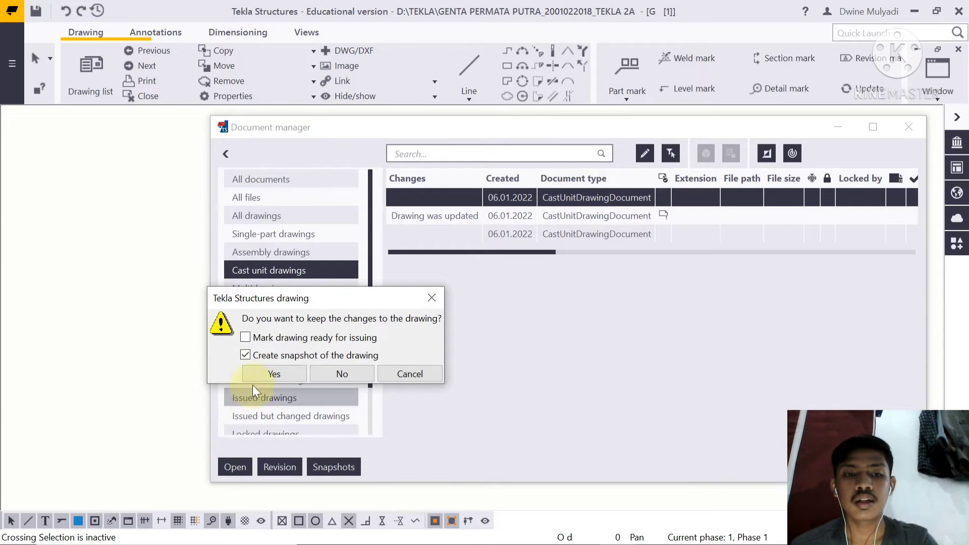
{"action": "left_click", "coordinate": [253, 379]}
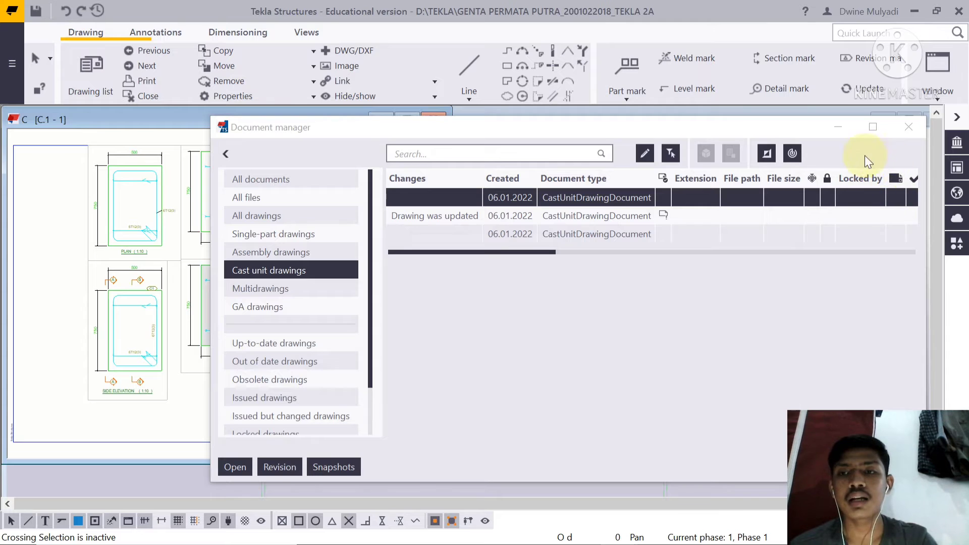
{"action": "left_click", "coordinate": [844, 134]}
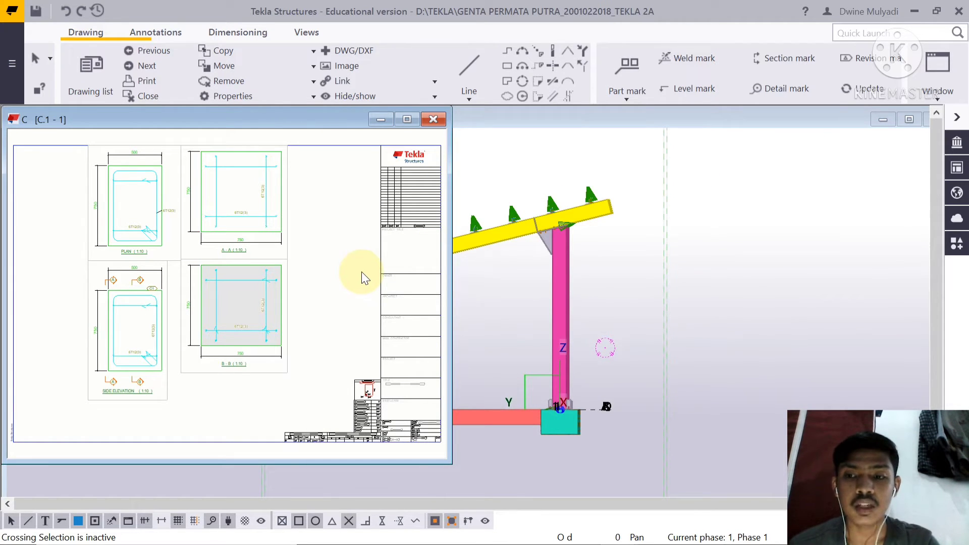
Step: Look over the footing's plan, elevation and section views in the C.1 cast unit drawing and minimize its window
{"action": "scroll", "coordinate": [246, 207], "scroll_direction": "up", "scroll_amount": 3}
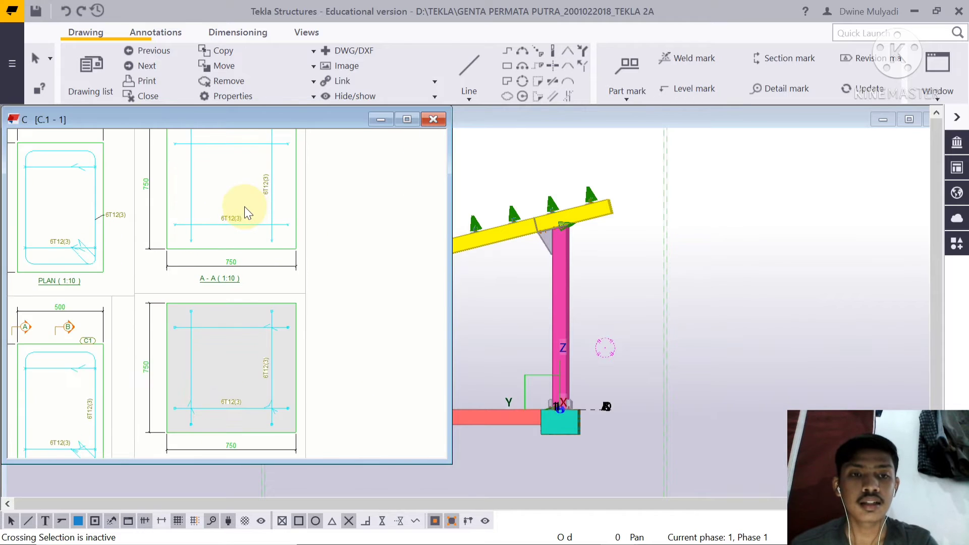
{"action": "scroll", "coordinate": [244, 207], "scroll_direction": "down", "scroll_amount": 4}
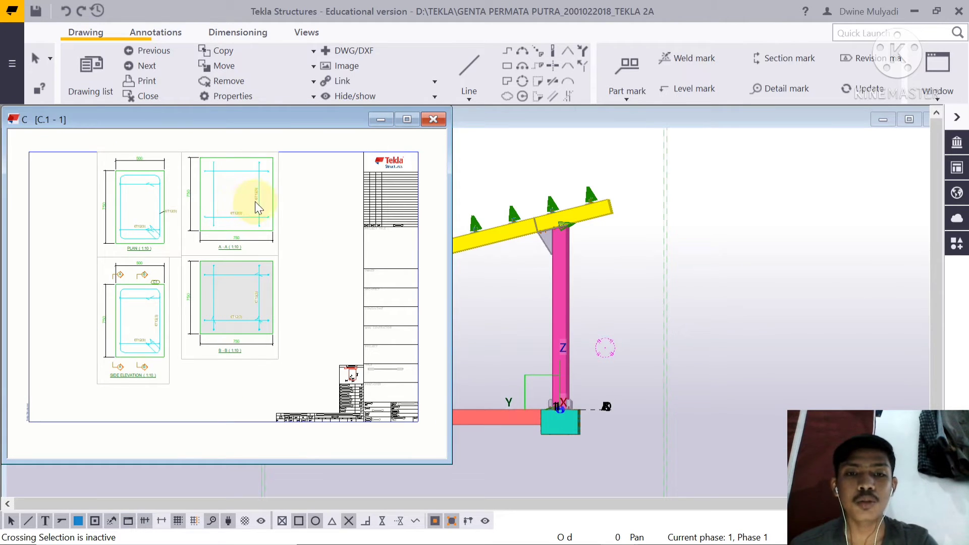
{"action": "left_click", "coordinate": [373, 125]}
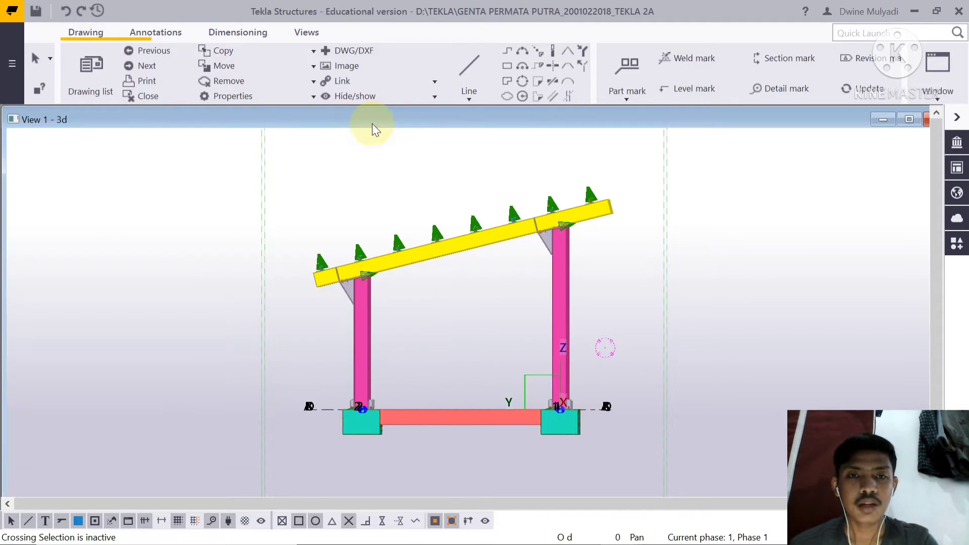
Step: Open the second cast unit drawing, keeping the current drawing's changes with a snapshot, and minimize the document manager
{"action": "left_click", "coordinate": [97, 74]}
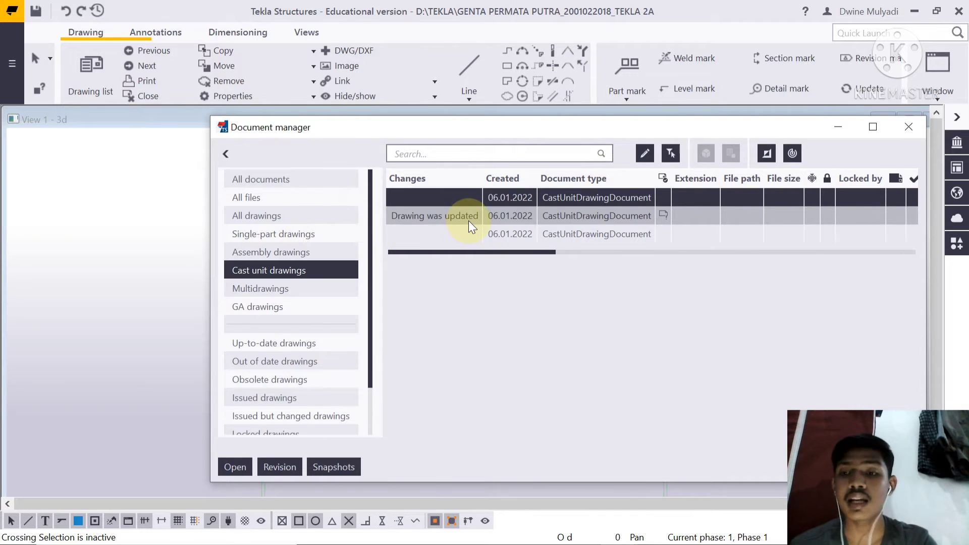
{"action": "double_click", "coordinate": [527, 216]}
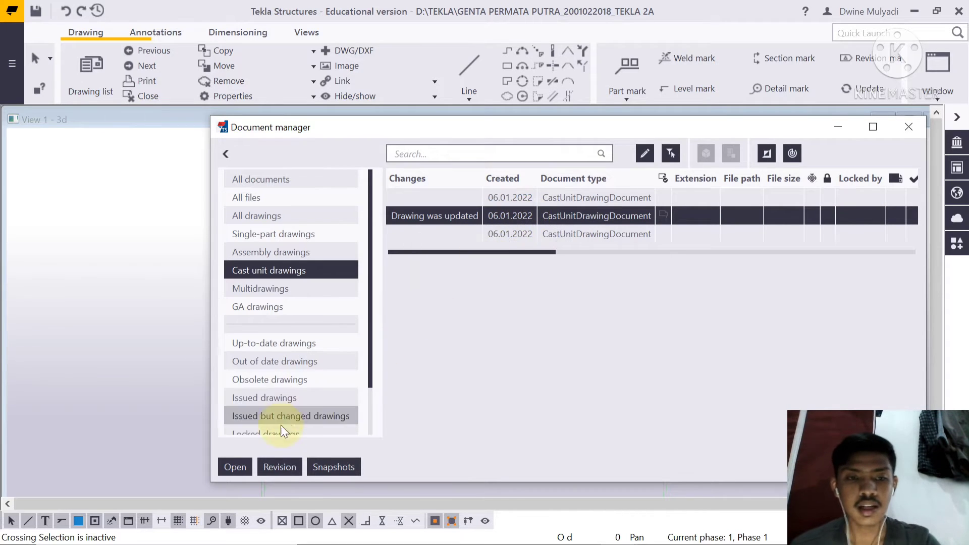
{"action": "left_click", "coordinate": [251, 468]}
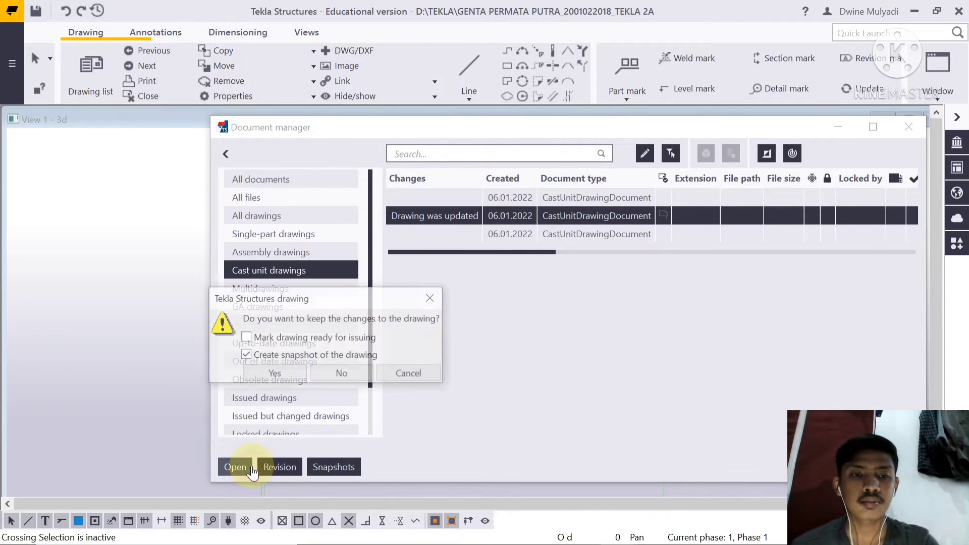
{"action": "left_click", "coordinate": [259, 376]}
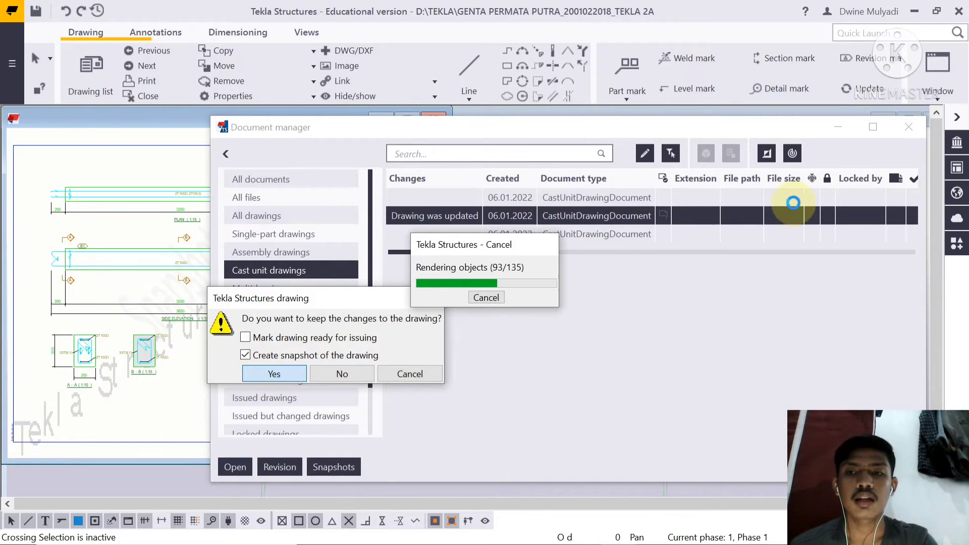
{"action": "left_click", "coordinate": [837, 127]}
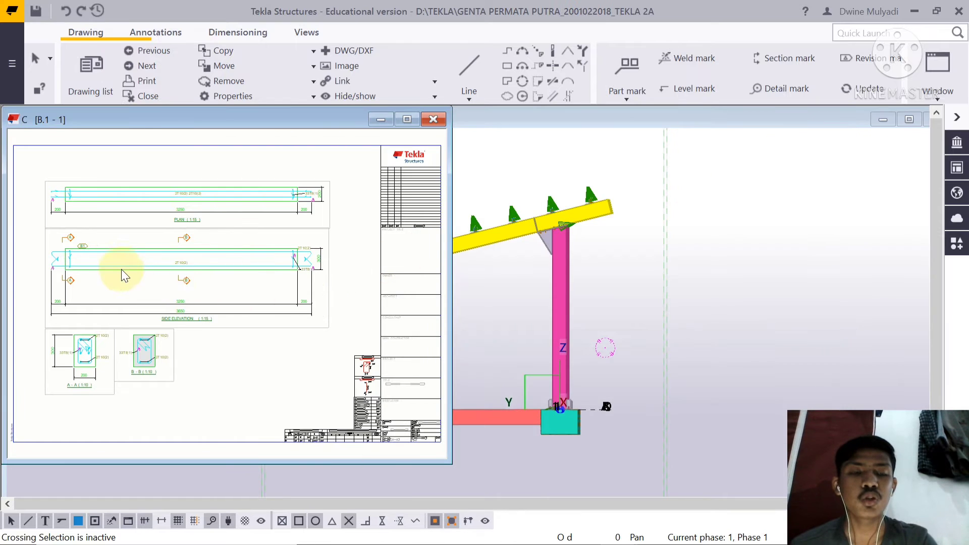
Step: Examine the reinforcement marks and dimensions in the B.1 beam drawing's plan, side elevation and sections A-A and B-B
{"action": "scroll", "coordinate": [120, 262], "scroll_direction": "up", "scroll_amount": 3}
{"action": "scroll", "coordinate": [164, 395], "scroll_direction": "up", "scroll_amount": 2}
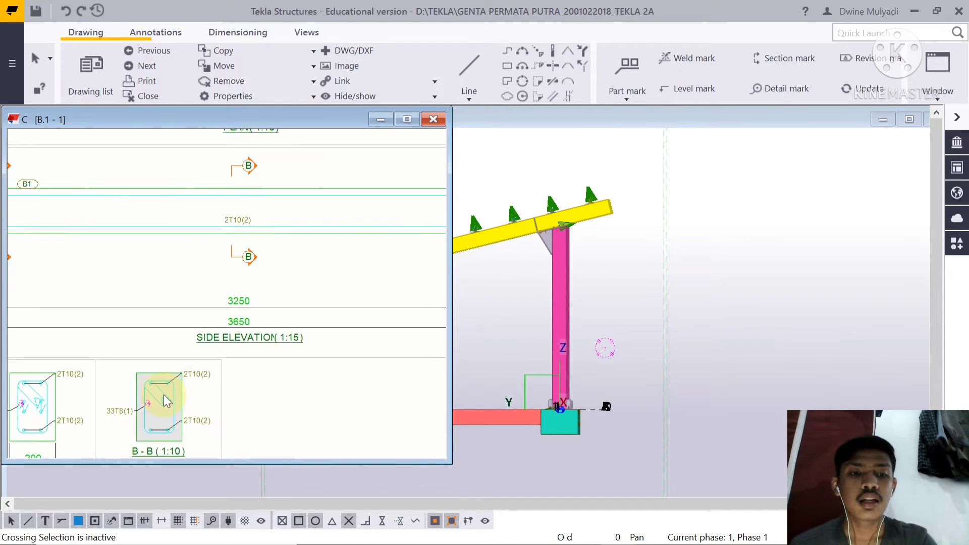
{"action": "scroll", "coordinate": [164, 394], "scroll_direction": "up", "scroll_amount": 1}
{"action": "scroll", "coordinate": [149, 385], "scroll_direction": "up", "scroll_amount": 2}
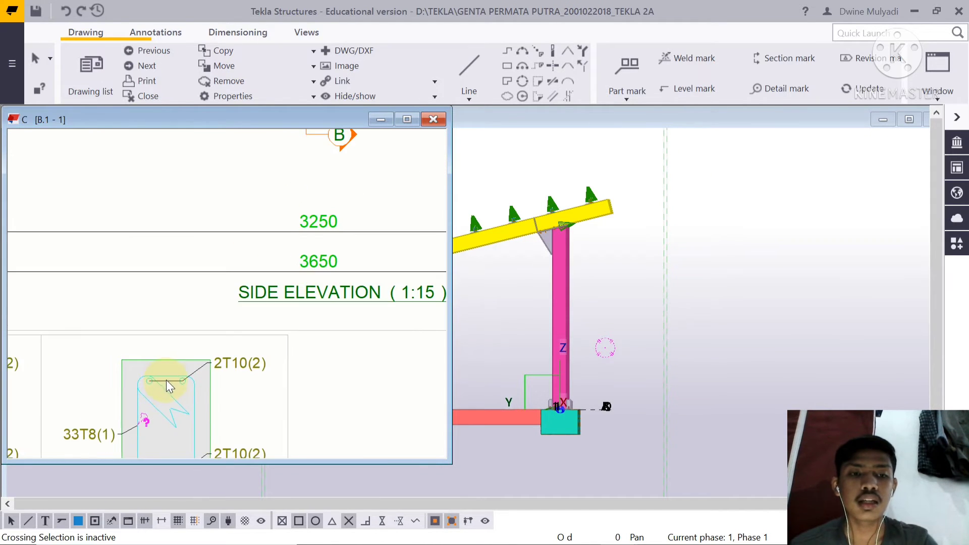
{"action": "scroll", "coordinate": [166, 394], "scroll_direction": "down", "scroll_amount": 2}
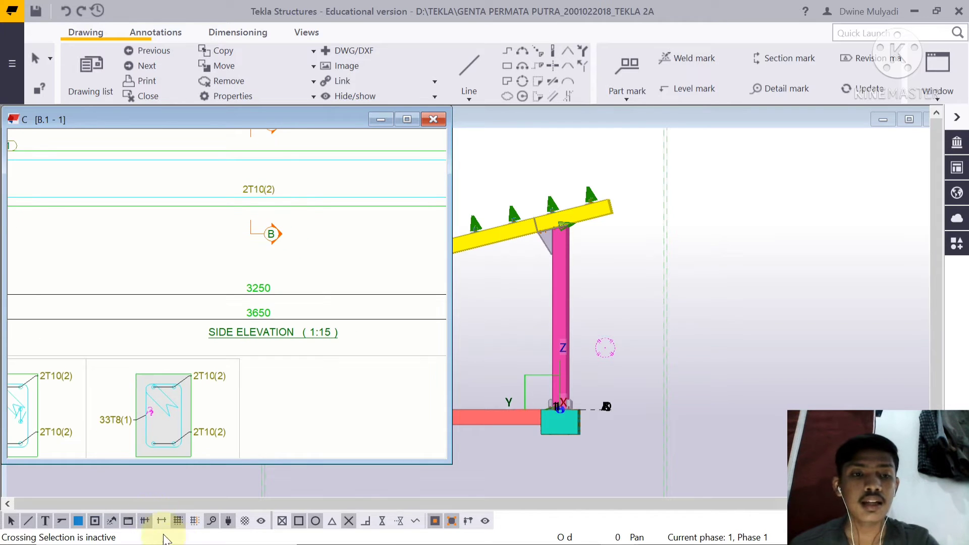
{"action": "scroll", "coordinate": [163, 388], "scroll_direction": "down", "scroll_amount": 4}
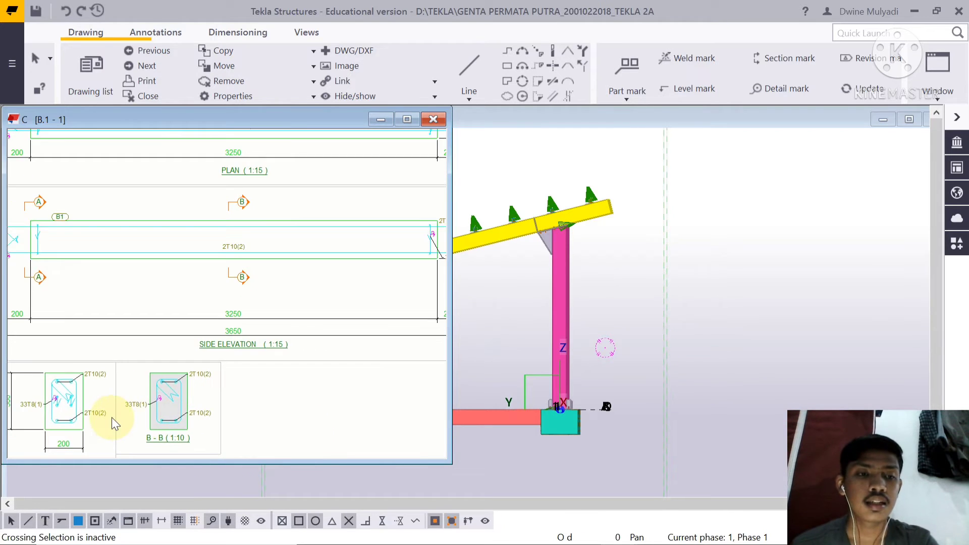
{"action": "scroll", "coordinate": [138, 379], "scroll_direction": "up", "scroll_amount": 3}
{"action": "scroll", "coordinate": [168, 301], "scroll_direction": "down", "scroll_amount": 4}
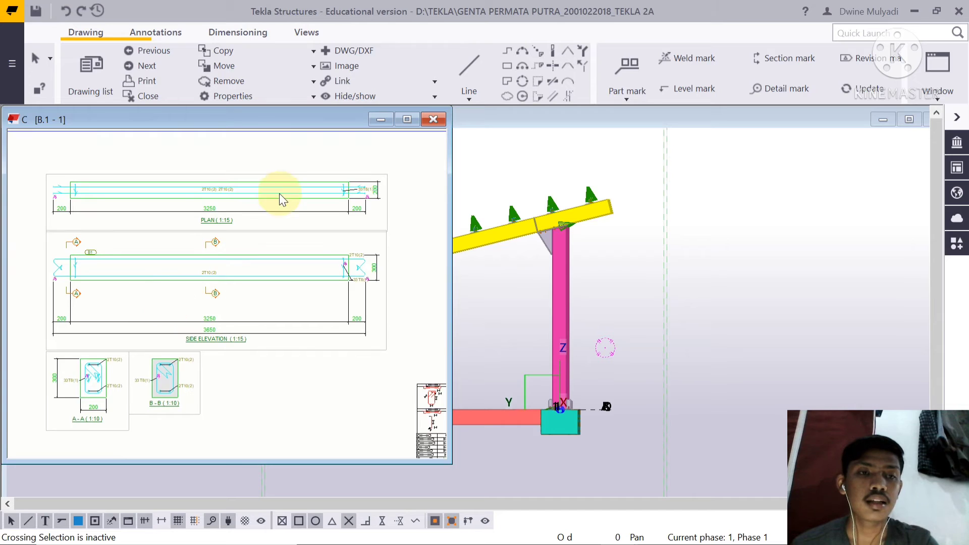
{"action": "scroll", "coordinate": [247, 196], "scroll_direction": "up", "scroll_amount": 2}
{"action": "scroll", "coordinate": [247, 201], "scroll_direction": "up", "scroll_amount": 2}
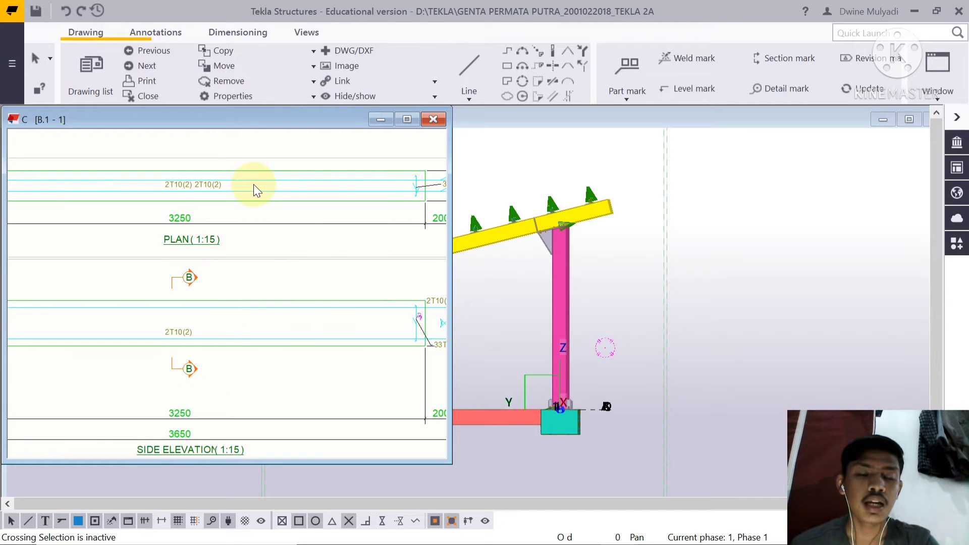
{"action": "scroll", "coordinate": [227, 346], "scroll_direction": "down", "scroll_amount": 4}
{"action": "scroll", "coordinate": [219, 305], "scroll_direction": "up", "scroll_amount": 1}
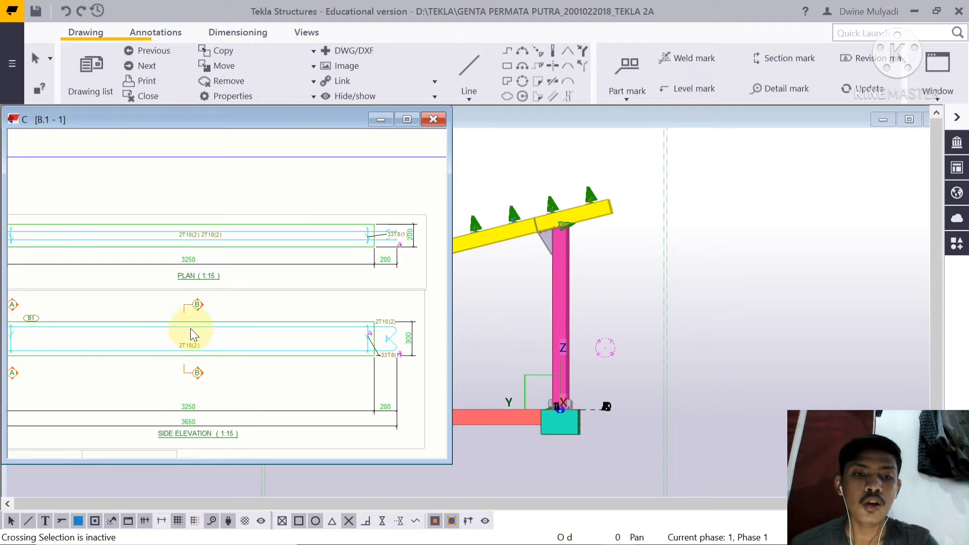
{"action": "scroll", "coordinate": [213, 385], "scroll_direction": "down", "scroll_amount": 3}
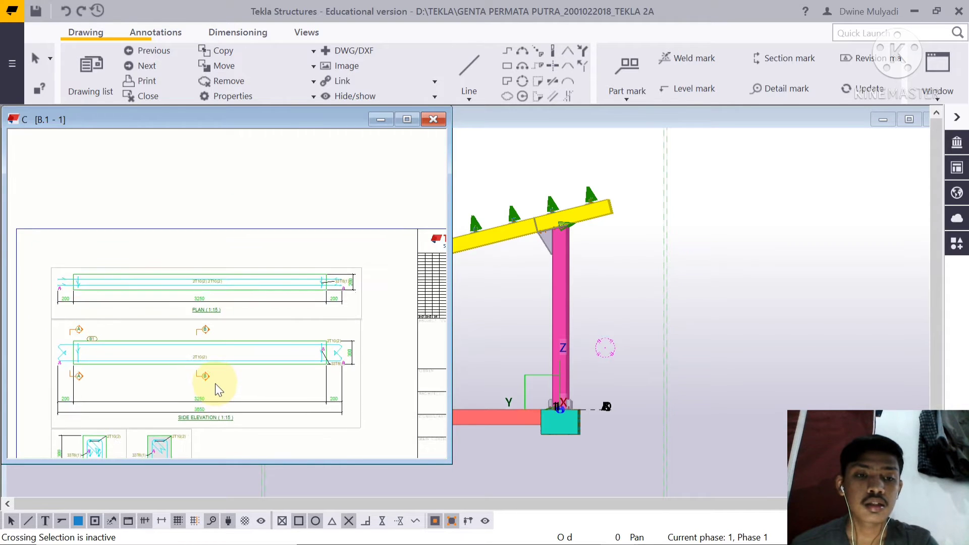
{"action": "scroll", "coordinate": [214, 383], "scroll_direction": "down", "scroll_amount": 2}
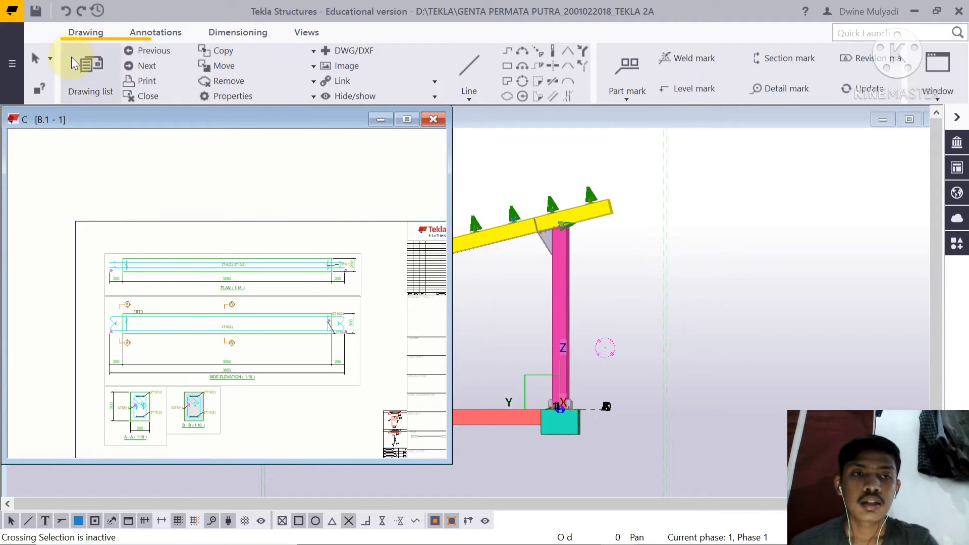
Step: Open the first assembly drawing in the document list and minimize the document manager
{"action": "left_click", "coordinate": [85, 59]}
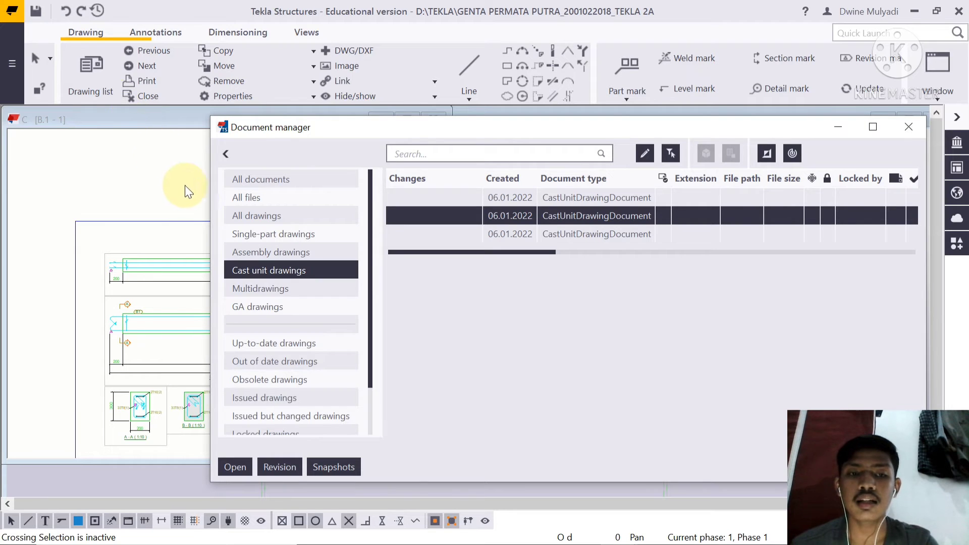
{"action": "left_click", "coordinate": [262, 251]}
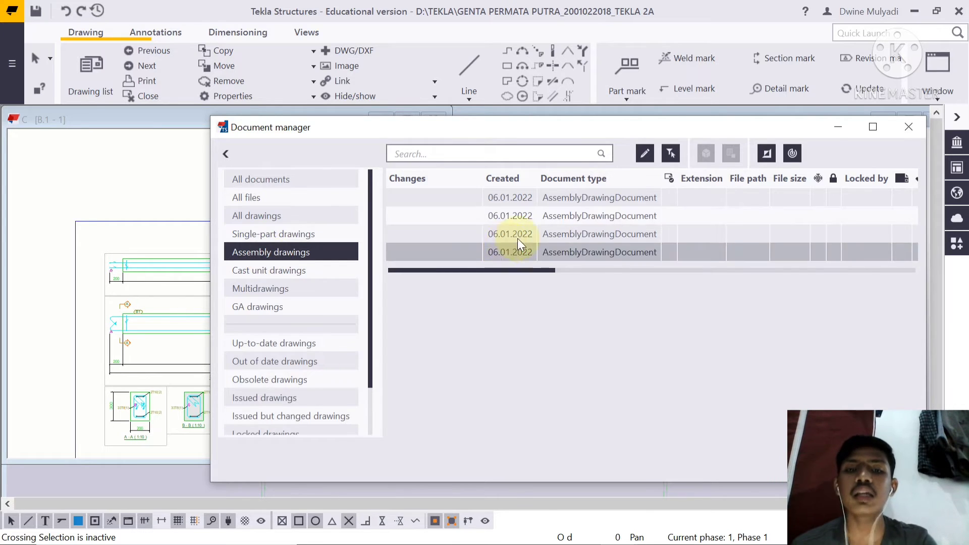
{"action": "double_click", "coordinate": [577, 201]}
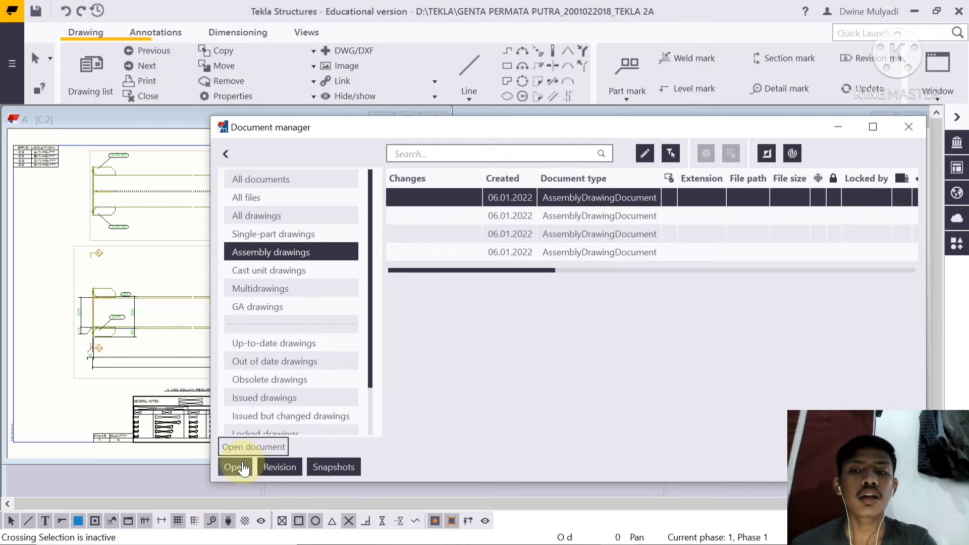
{"action": "left_click", "coordinate": [838, 126]}
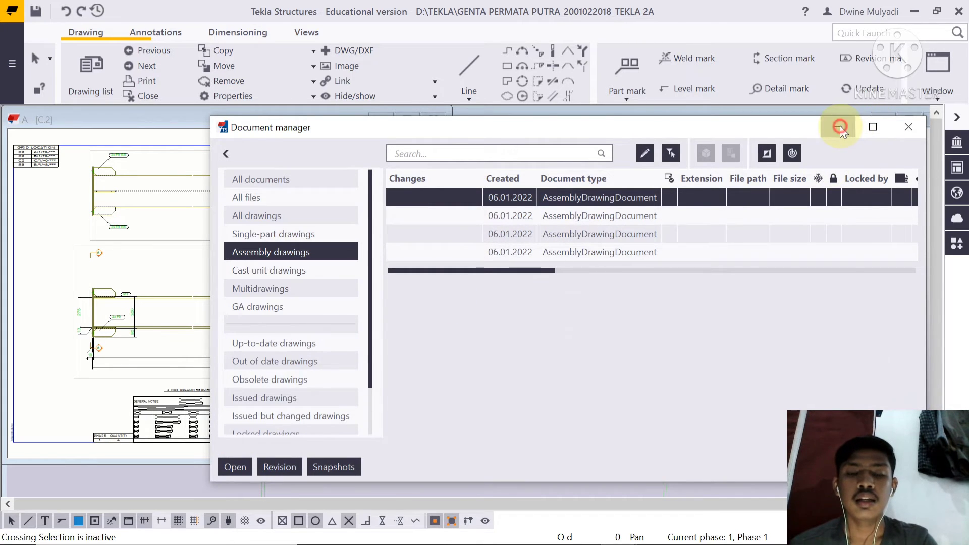
Step: Examine the C.2 column assembly drawing's top and front views, including the stiffener plates and their part marks at the base plate
{"action": "scroll", "coordinate": [227, 190], "scroll_direction": "up", "scroll_amount": 2}
{"action": "scroll", "coordinate": [227, 189], "scroll_direction": "down", "scroll_amount": 2}
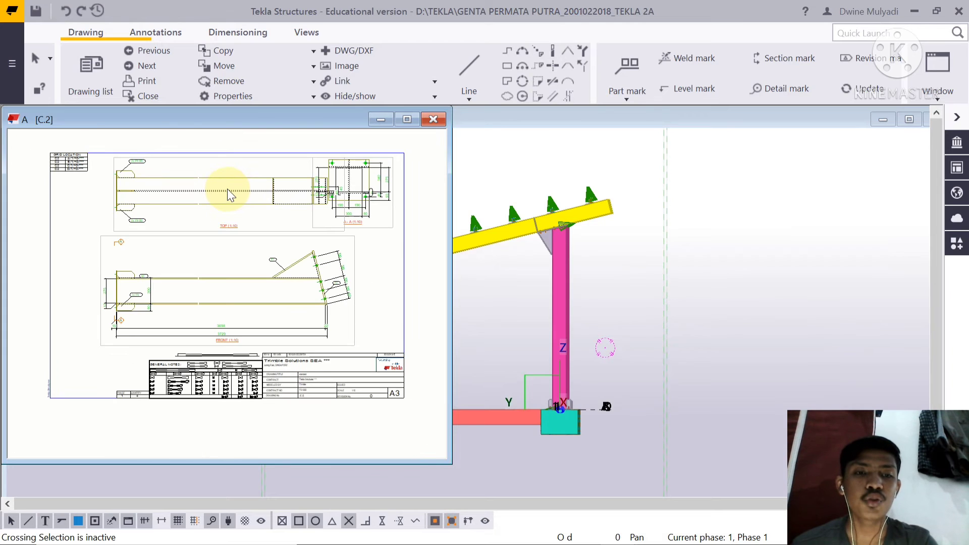
{"action": "scroll", "coordinate": [227, 189], "scroll_direction": "up", "scroll_amount": 1}
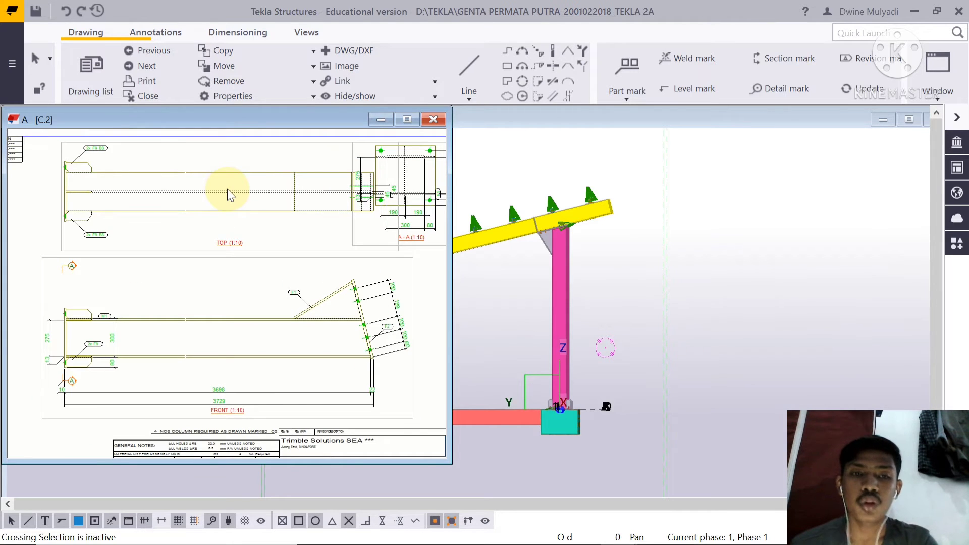
{"action": "scroll", "coordinate": [227, 190], "scroll_direction": "down", "scroll_amount": 2}
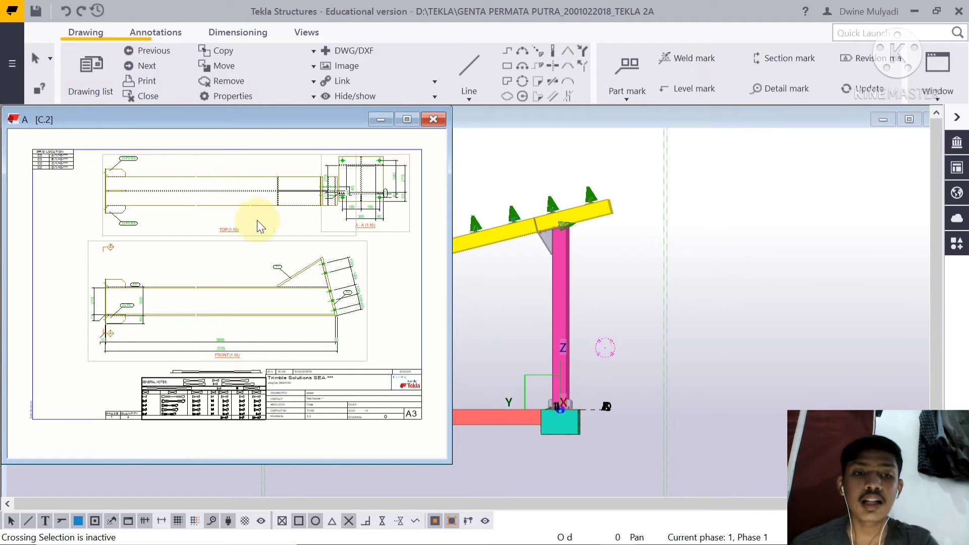
{"action": "scroll", "coordinate": [186, 186], "scroll_direction": "up", "scroll_amount": 3}
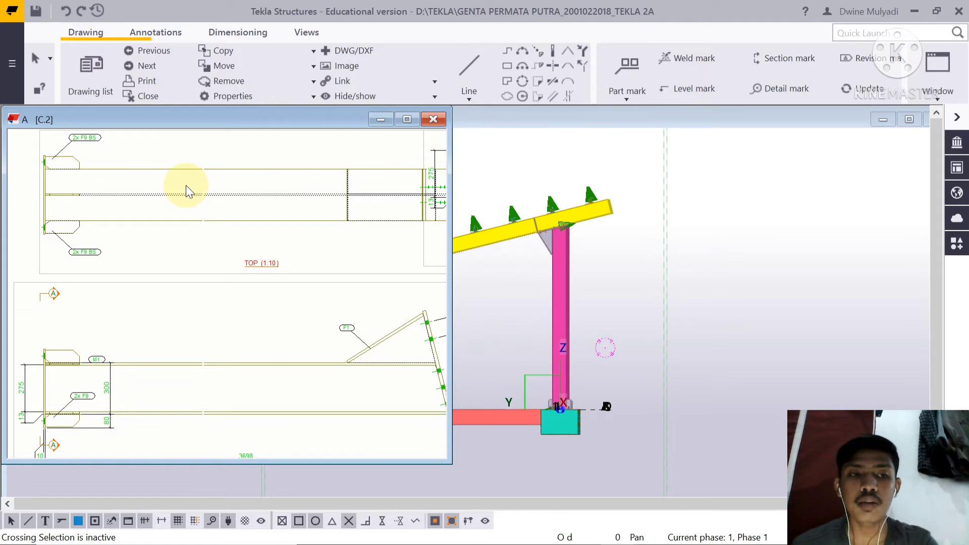
{"action": "scroll", "coordinate": [148, 174], "scroll_direction": "down", "scroll_amount": 3}
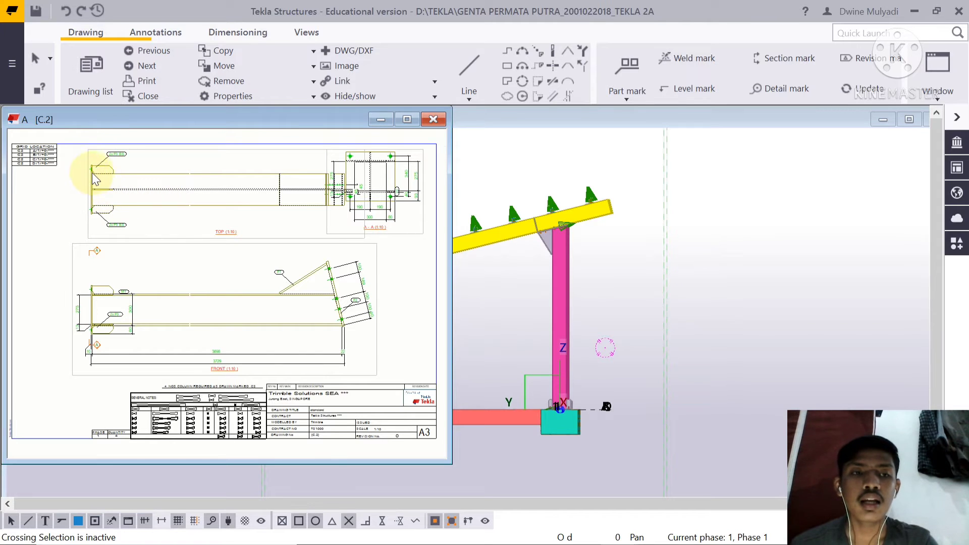
{"action": "scroll", "coordinate": [92, 172], "scroll_direction": "up", "scroll_amount": 3}
{"action": "scroll", "coordinate": [92, 171], "scroll_direction": "up", "scroll_amount": 2}
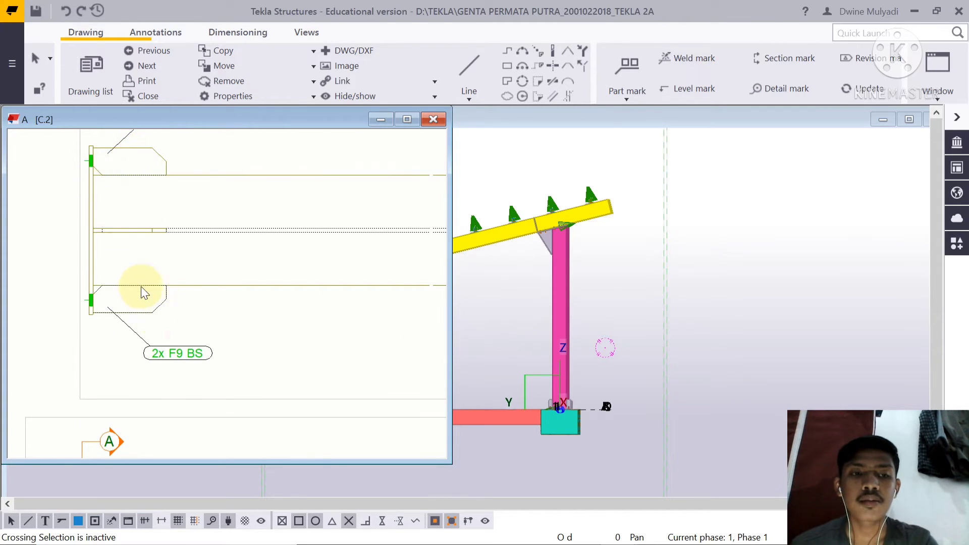
{"action": "scroll", "coordinate": [238, 331], "scroll_direction": "down", "scroll_amount": 5}
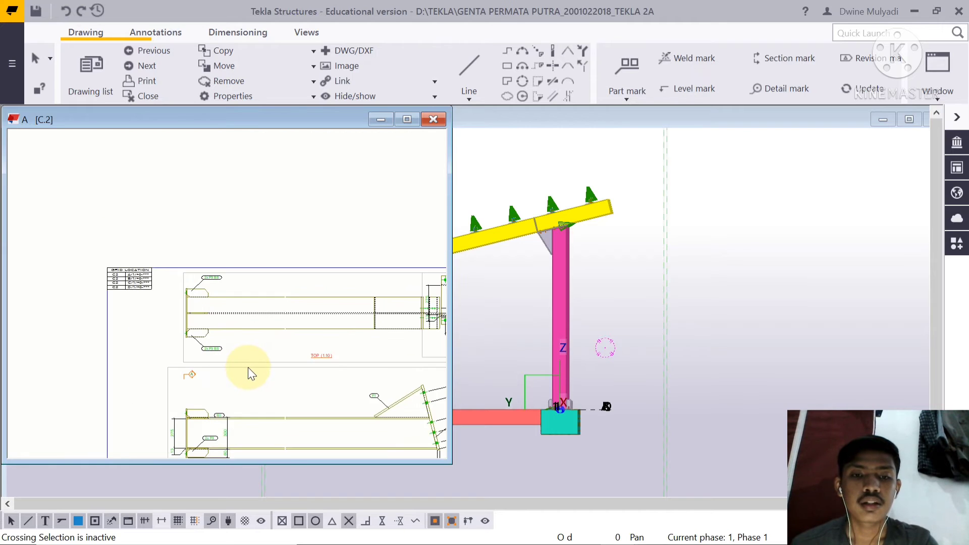
Step: Examine the sloped haunch's plate marks and dimensions in the C.2 column drawing, and check the list of assembly drawings
{"action": "scroll", "coordinate": [361, 419], "scroll_direction": "up", "scroll_amount": 4}
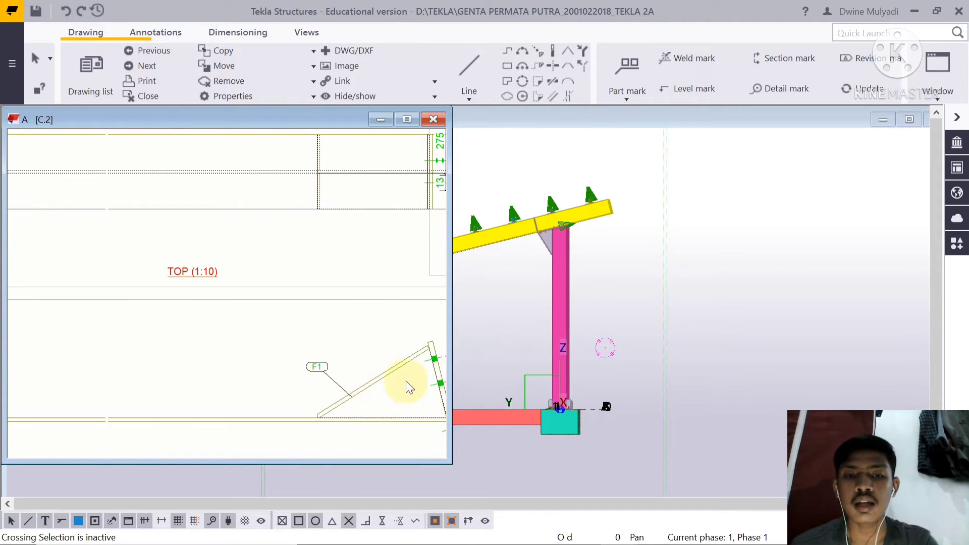
{"action": "scroll", "coordinate": [388, 381], "scroll_direction": "down", "scroll_amount": 1}
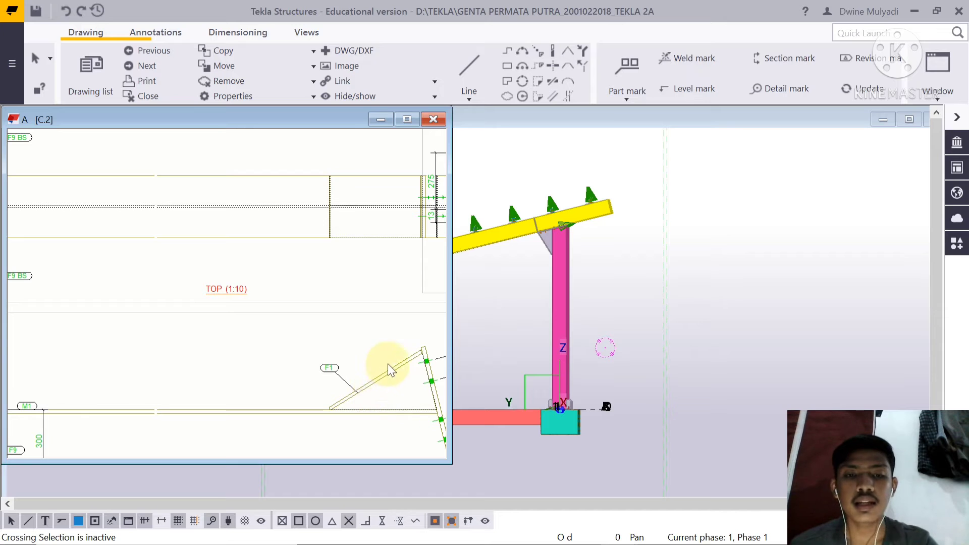
{"action": "scroll", "coordinate": [380, 358], "scroll_direction": "down", "scroll_amount": 2}
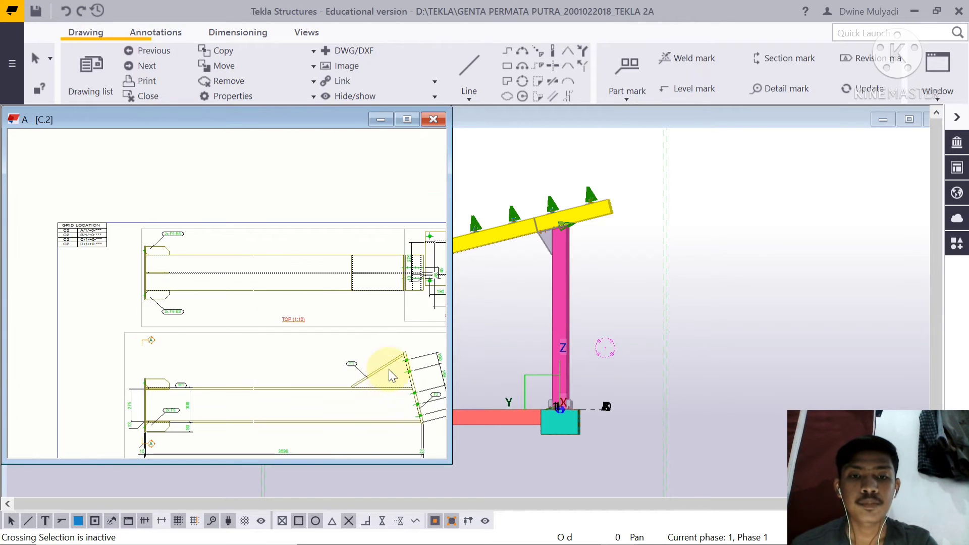
{"action": "scroll", "coordinate": [380, 359], "scroll_direction": "down", "scroll_amount": 1}
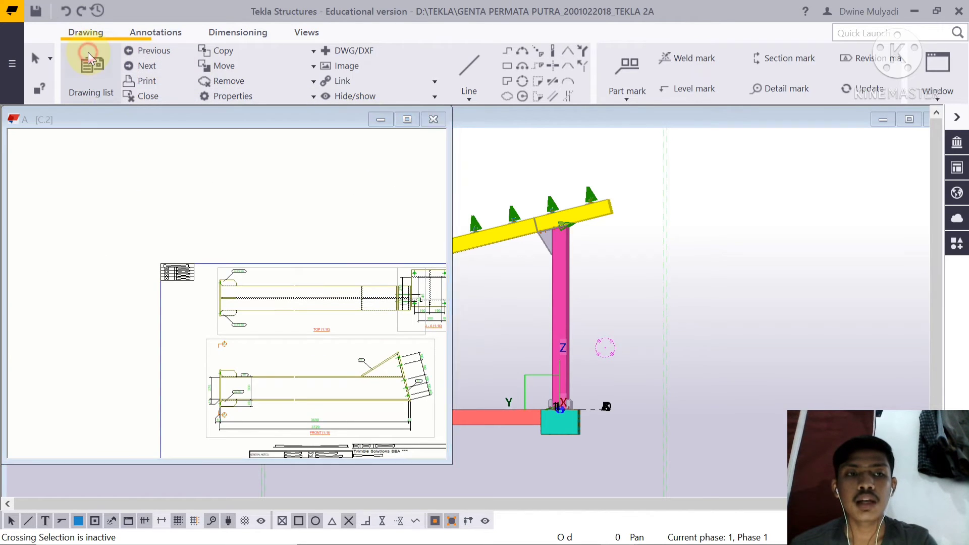
{"action": "left_click", "coordinate": [88, 56]}
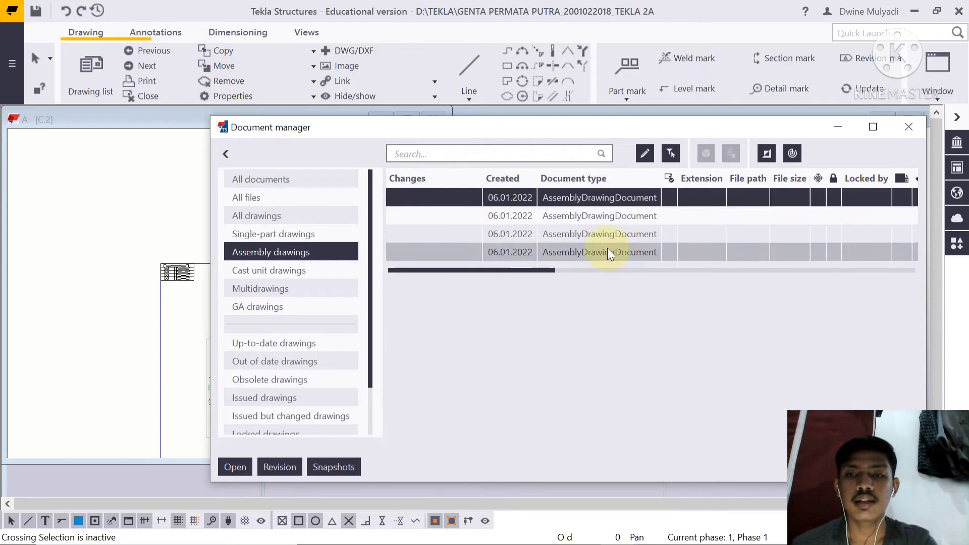
{"action": "left_click", "coordinate": [837, 129]}
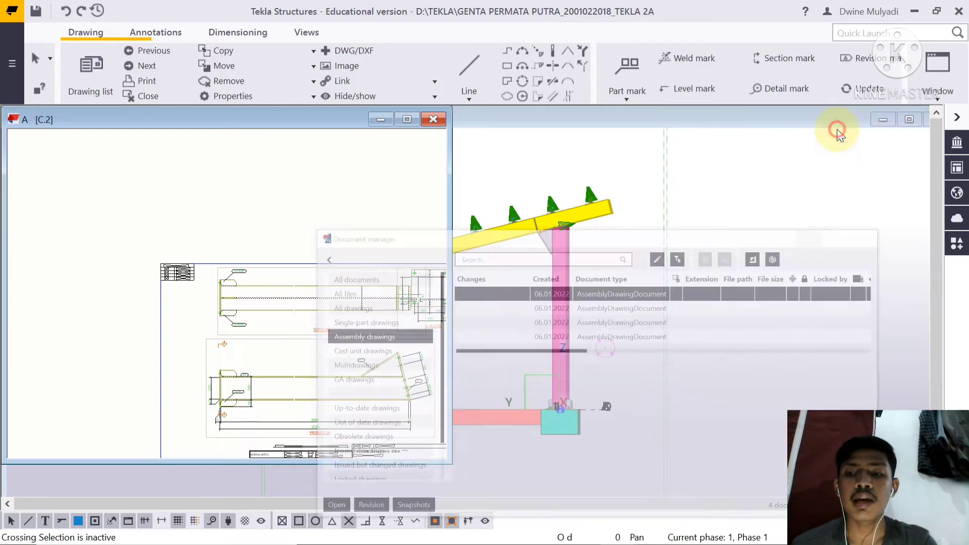
Step: Minimize the C.2 drawing window and close drawing mode to return to the model
{"action": "left_click", "coordinate": [380, 120]}
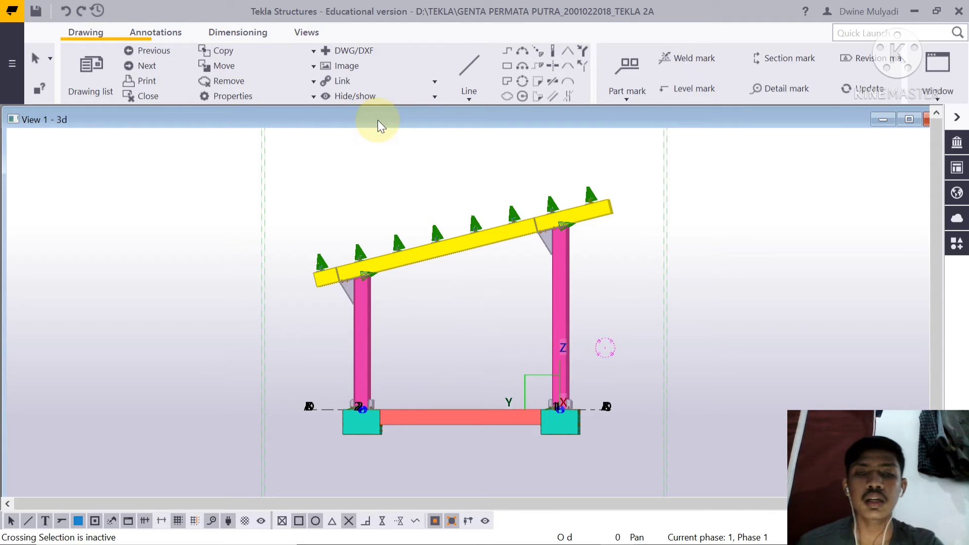
{"action": "left_click", "coordinate": [15, 68]}
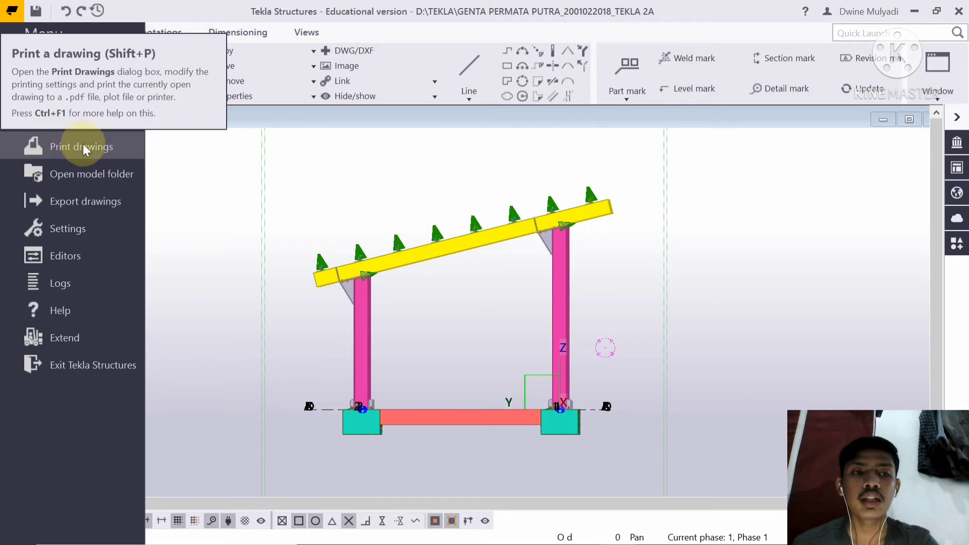
{"action": "left_click", "coordinate": [229, 223]}
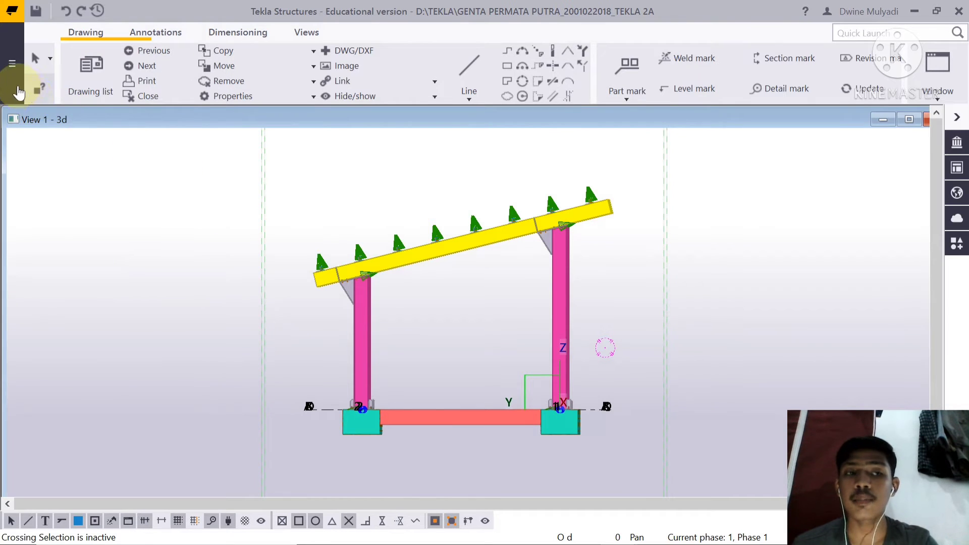
{"action": "left_click", "coordinate": [12, 64]}
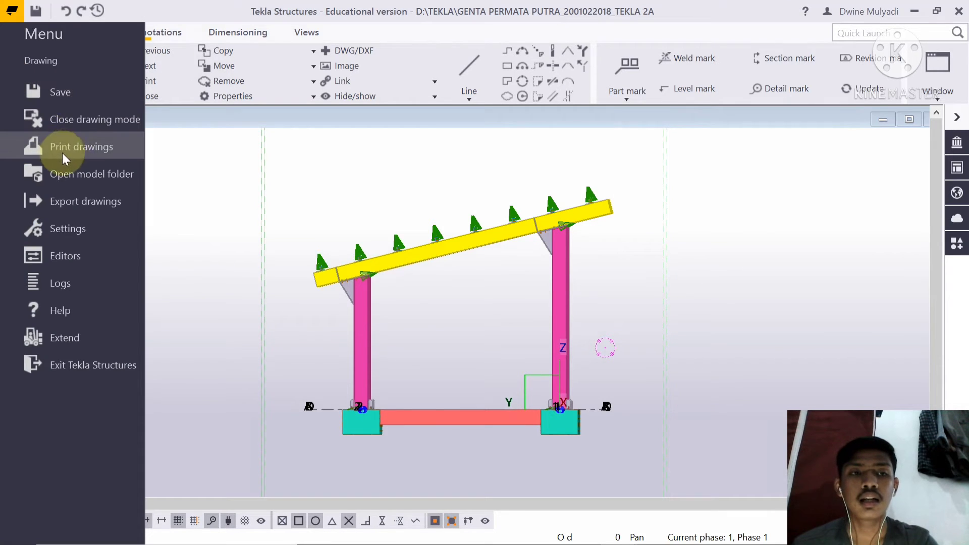
{"action": "left_click", "coordinate": [73, 126]}
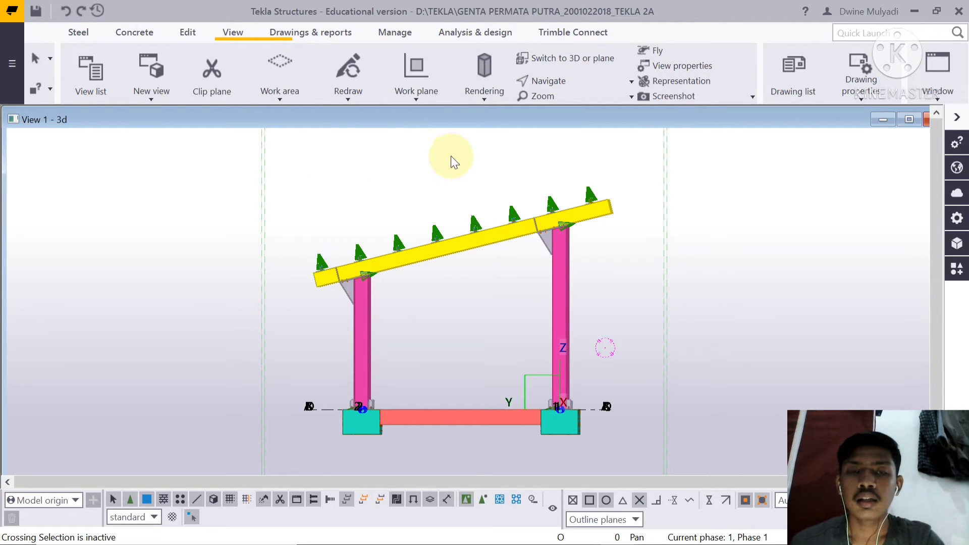
Step: Create a Cast Unit Rebar List report from the selected concrete footings and ground beams, replacing the existing report file
{"action": "left_click", "coordinate": [305, 31]}
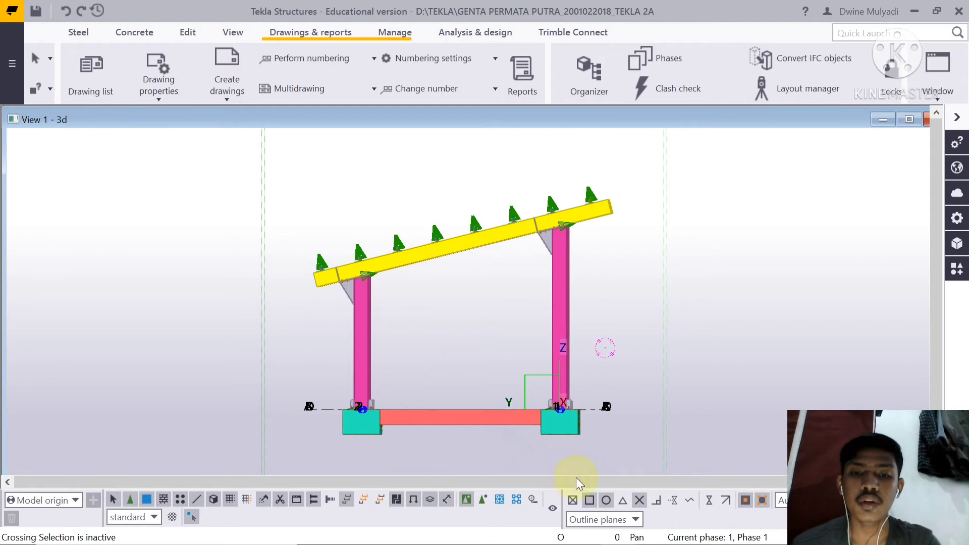
{"action": "left_click_drag", "start_coordinate": [626, 447], "coordinate": [300, 417]}
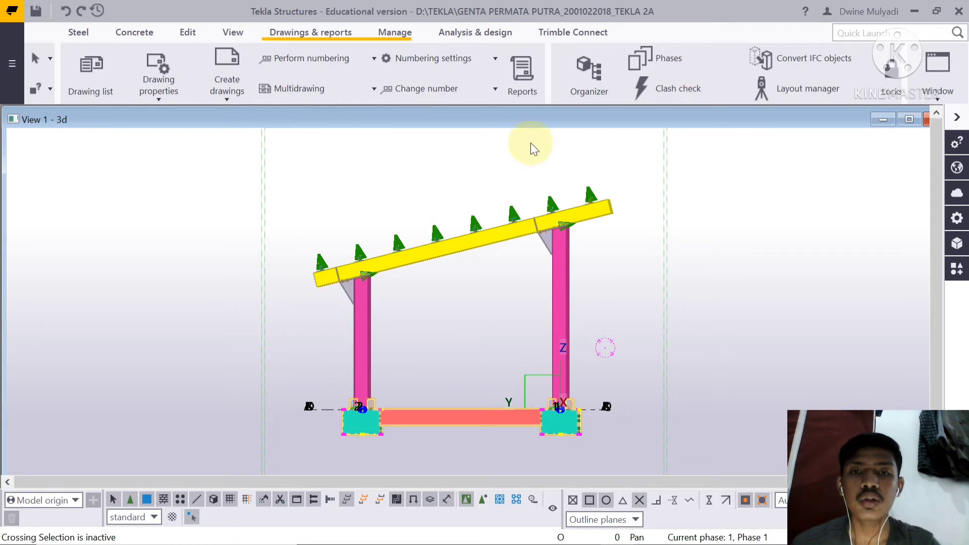
{"action": "left_click", "coordinate": [514, 80]}
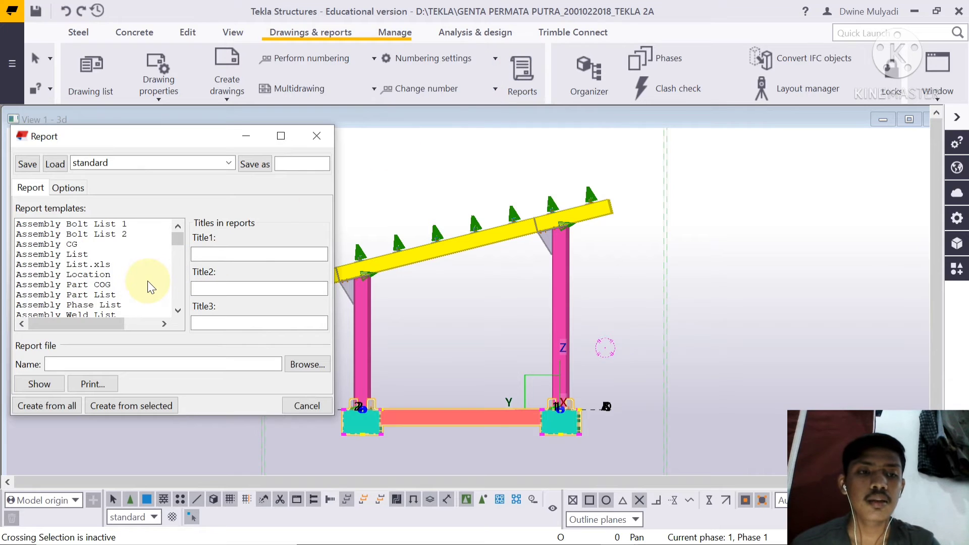
{"action": "scroll", "coordinate": [147, 280], "scroll_direction": "down", "scroll_amount": 5}
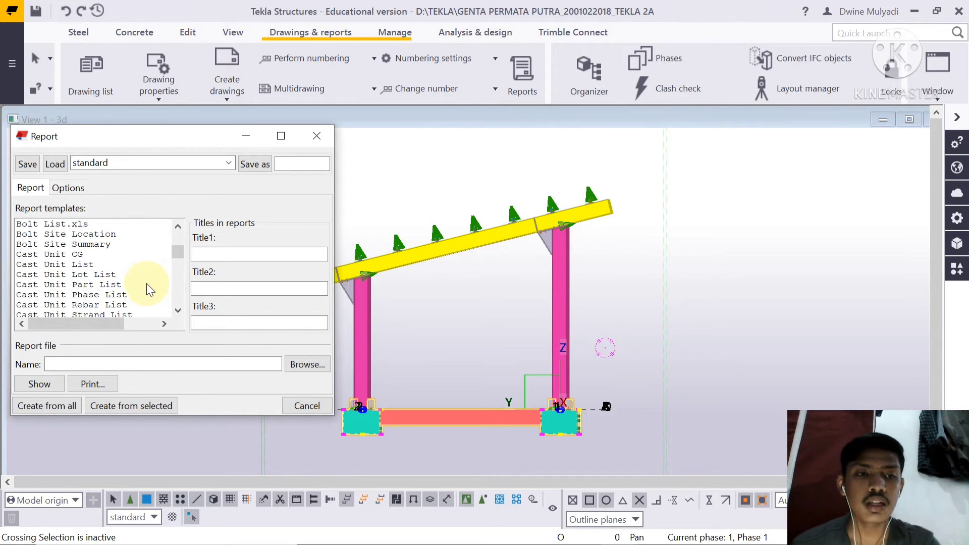
{"action": "left_click", "coordinate": [144, 304]}
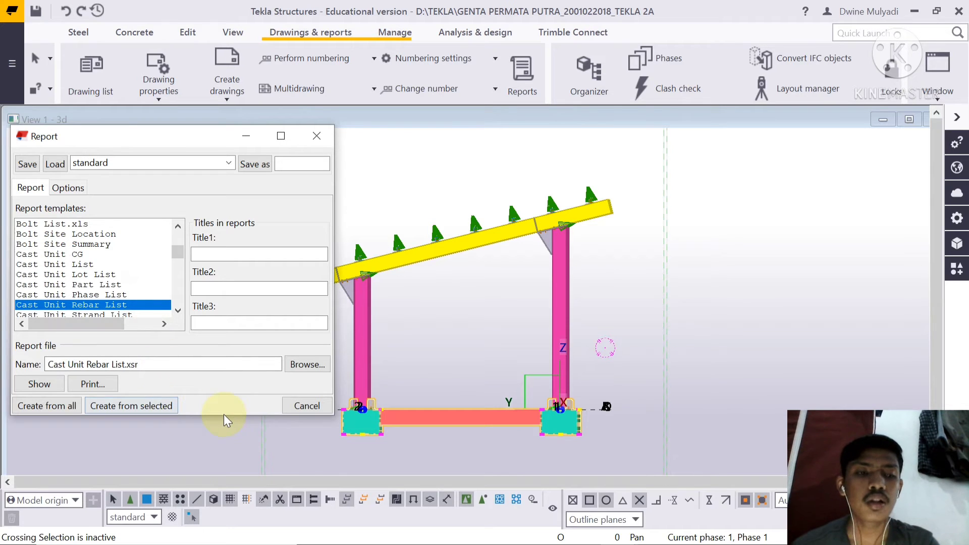
{"action": "left_click", "coordinate": [156, 413]}
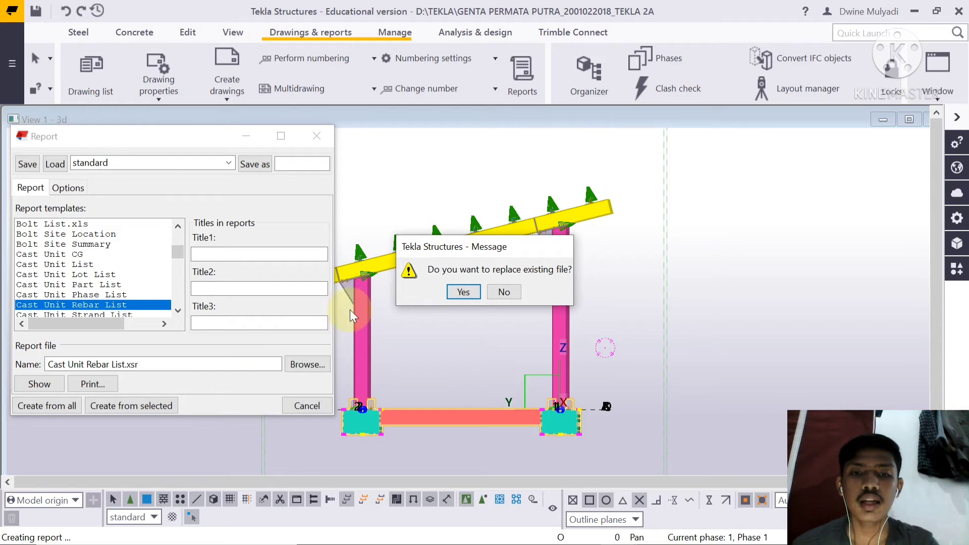
{"action": "left_click", "coordinate": [456, 297]}
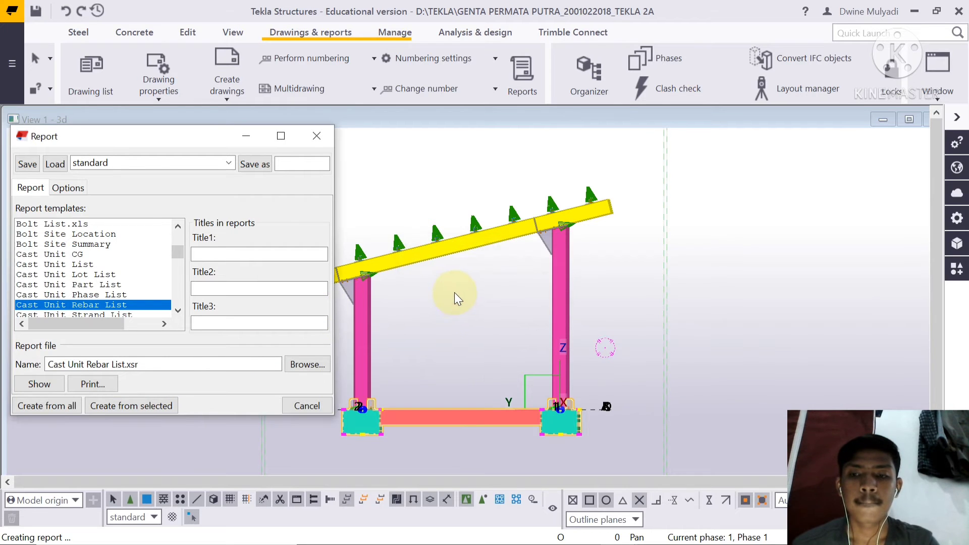
Step: Review the reinforcement, volumes and weights of each cast unit in the bill of quantities, and minimize the report list
{"action": "scroll", "coordinate": [401, 294], "scroll_direction": "down", "scroll_amount": 8}
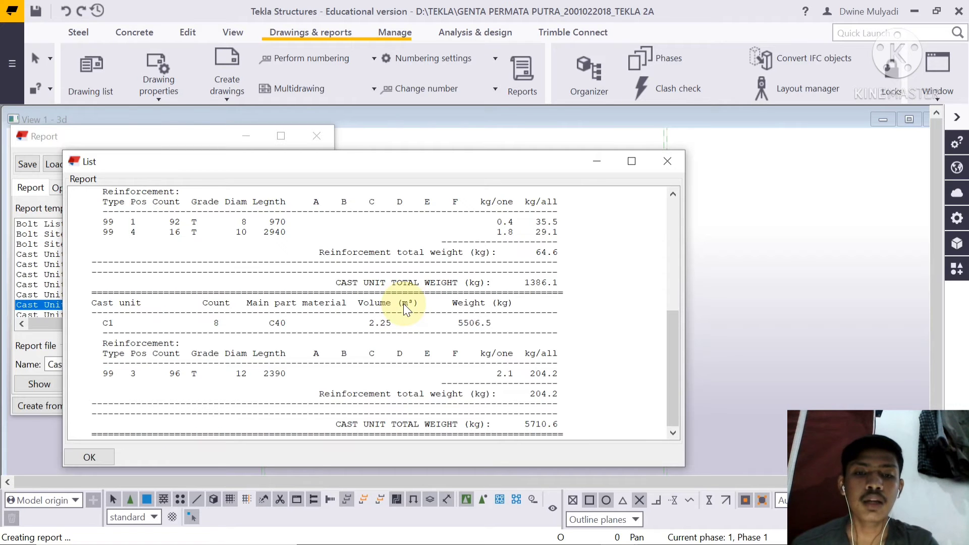
{"action": "scroll", "coordinate": [404, 304], "scroll_direction": "up", "scroll_amount": 10}
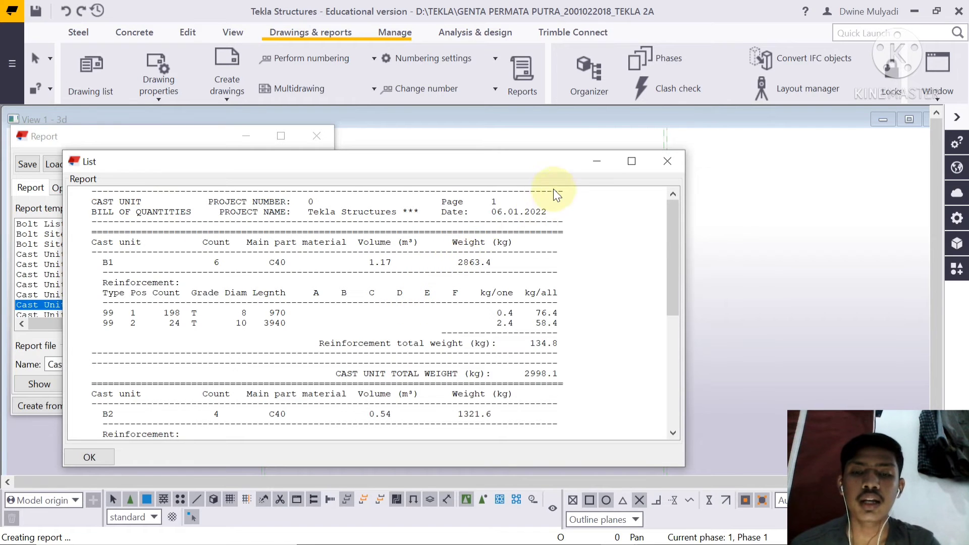
{"action": "scroll", "coordinate": [444, 259], "scroll_direction": "down", "scroll_amount": 2}
{"action": "scroll", "coordinate": [424, 261], "scroll_direction": "down", "scroll_amount": 6}
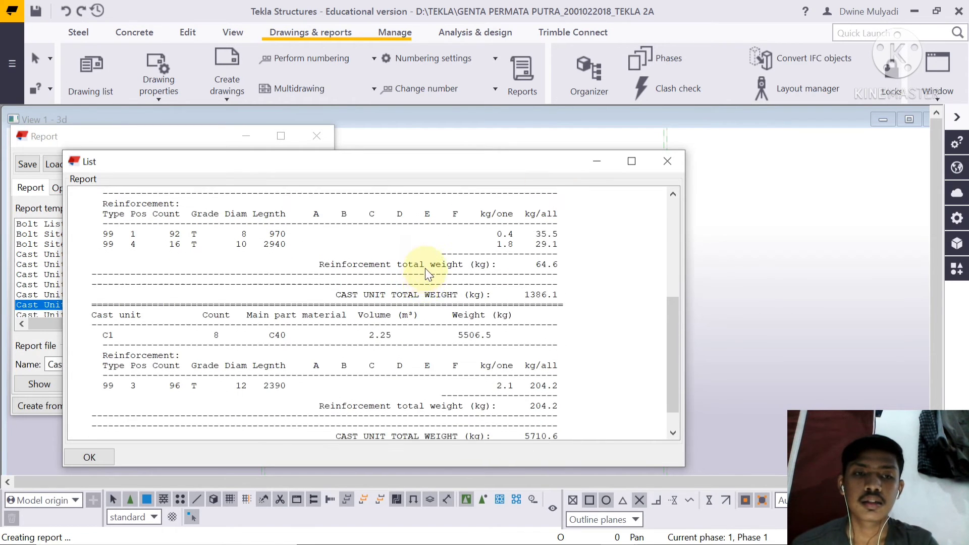
{"action": "scroll", "coordinate": [425, 268], "scroll_direction": "up", "scroll_amount": 7}
{"action": "scroll", "coordinate": [425, 267], "scroll_direction": "up", "scroll_amount": 2}
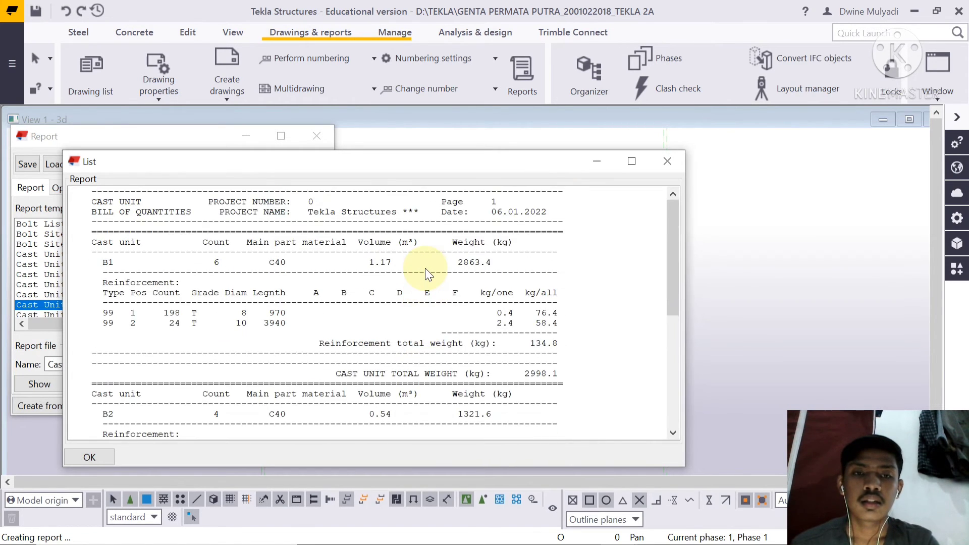
{"action": "left_click", "coordinate": [610, 161]}
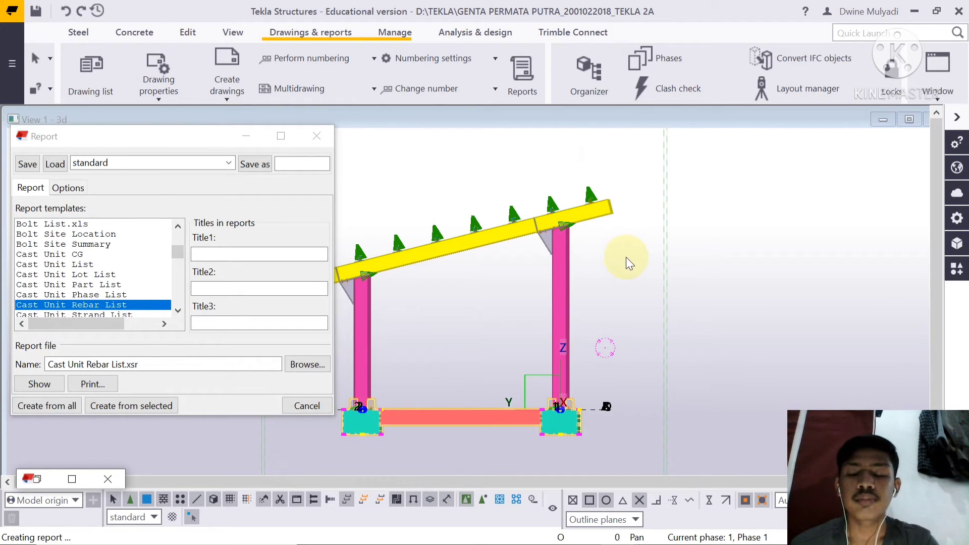
{"action": "middle_click_drag", "start_coordinate": [629, 259], "coordinate": [696, 257]}
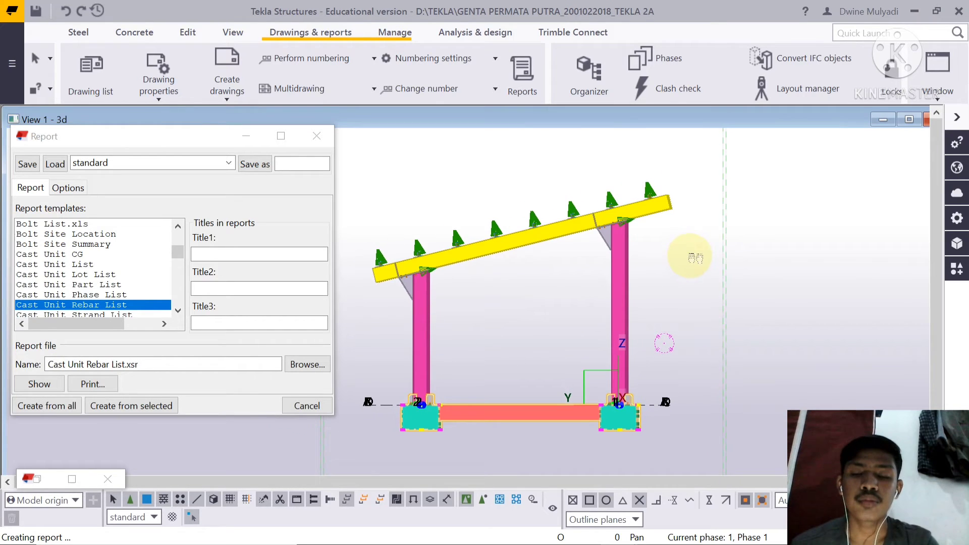
{"action": "left_click", "coordinate": [689, 285]}
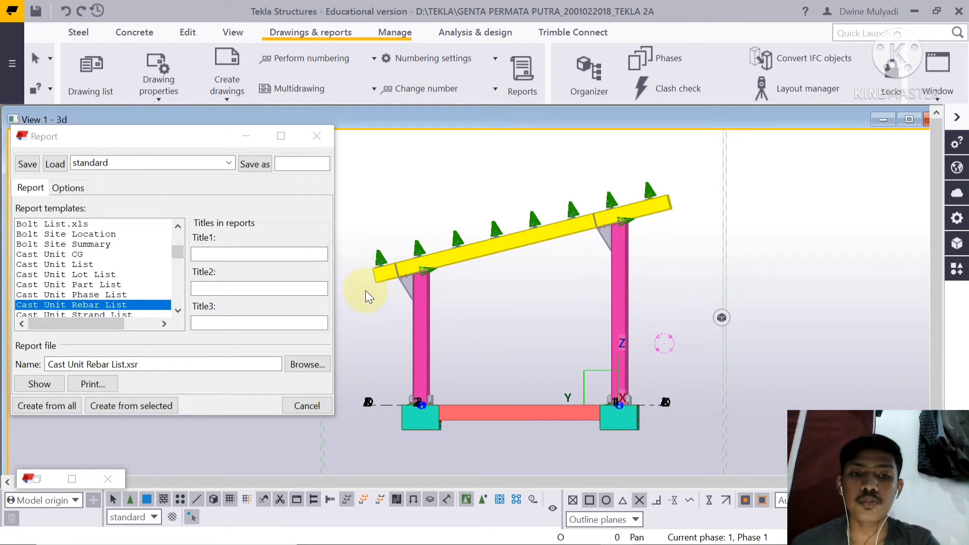
{"action": "middle_click_drag", "start_coordinate": [365, 291], "coordinate": [395, 291]}
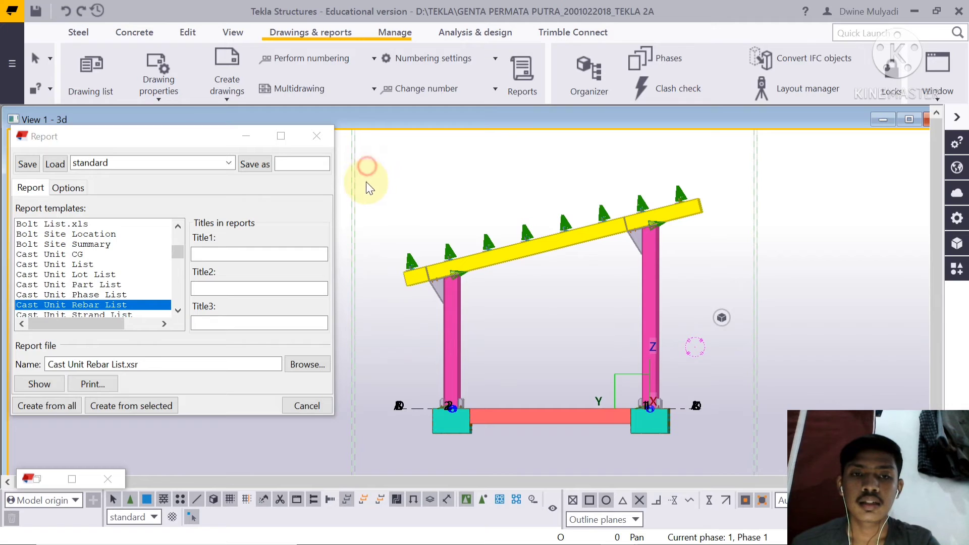
{"action": "left_click_drag", "start_coordinate": [367, 167], "coordinate": [728, 407]}
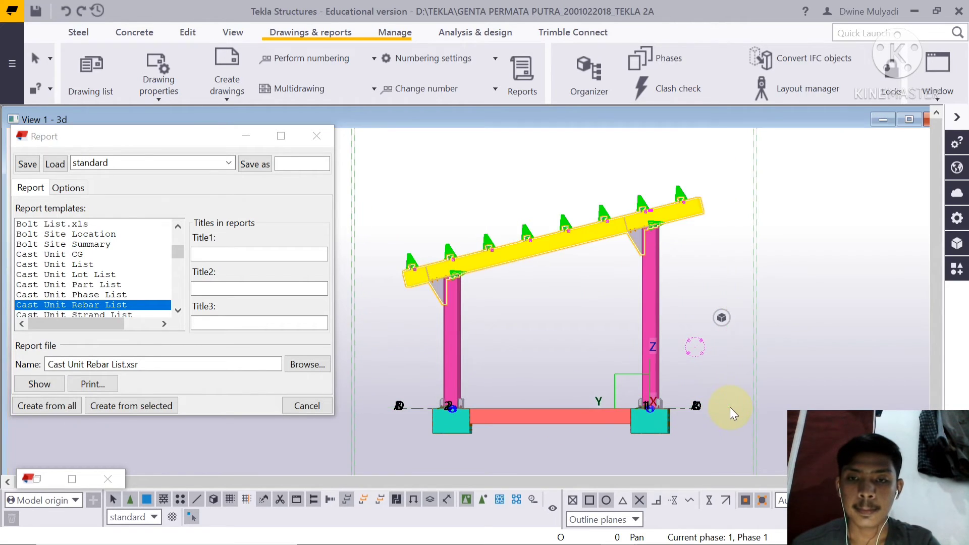
{"action": "right_click", "coordinate": [714, 372]}
{"action": "left_click", "coordinate": [742, 367]}
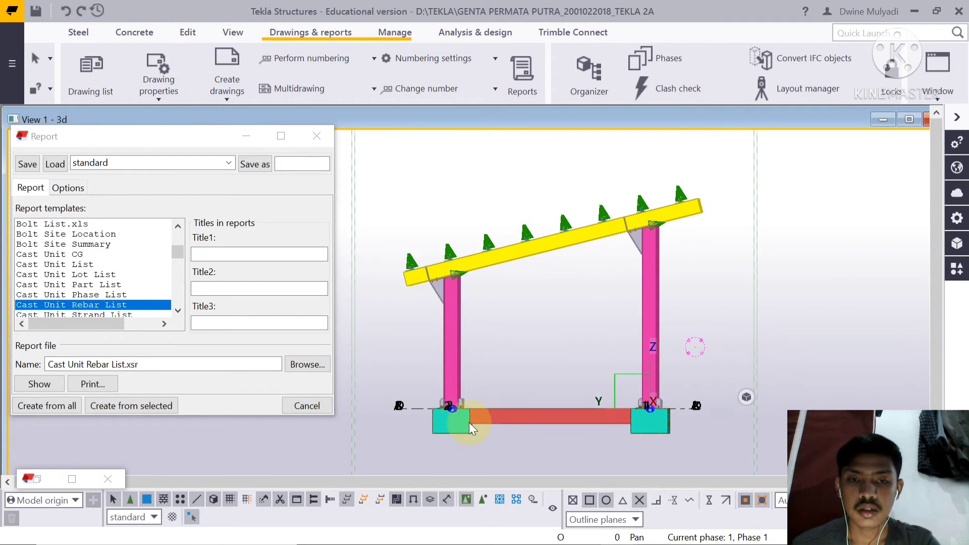
Step: Create an Assembly Bolt List 2 report from the selected steel columns, rafters and purlins, replacing the existing file, and close the resulting list
{"action": "left_click_drag", "start_coordinate": [367, 401], "coordinate": [722, 170]}
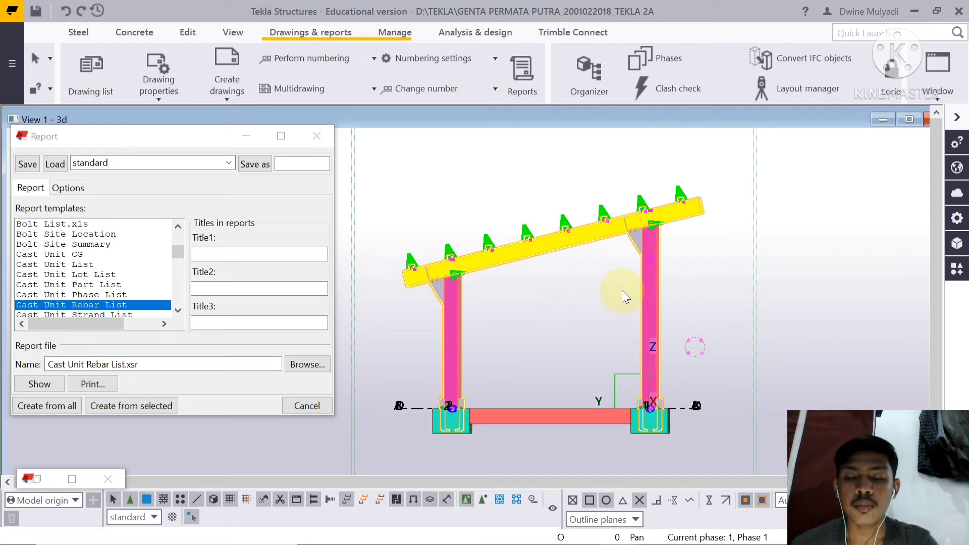
{"action": "scroll", "coordinate": [61, 267], "scroll_direction": "up", "scroll_amount": 3}
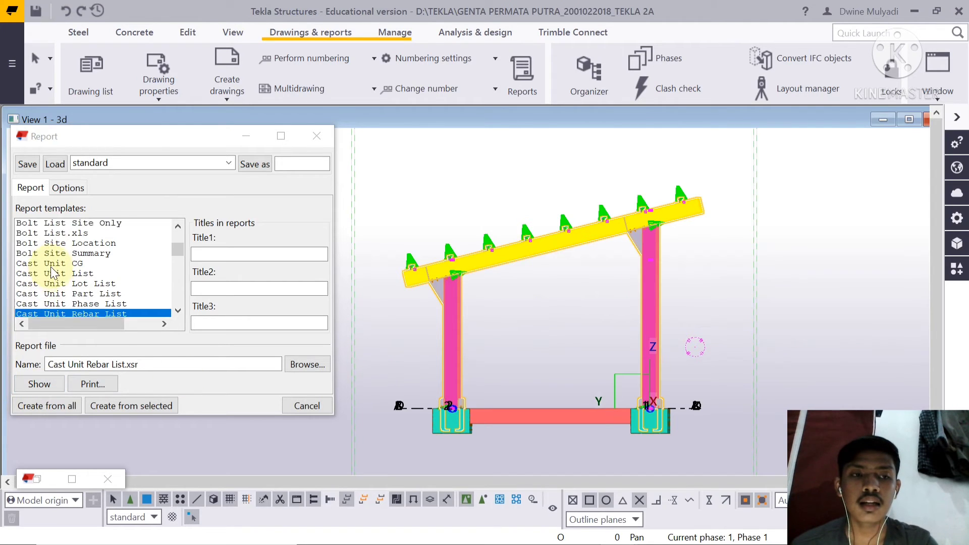
{"action": "scroll", "coordinate": [63, 258], "scroll_direction": "up", "scroll_amount": 2}
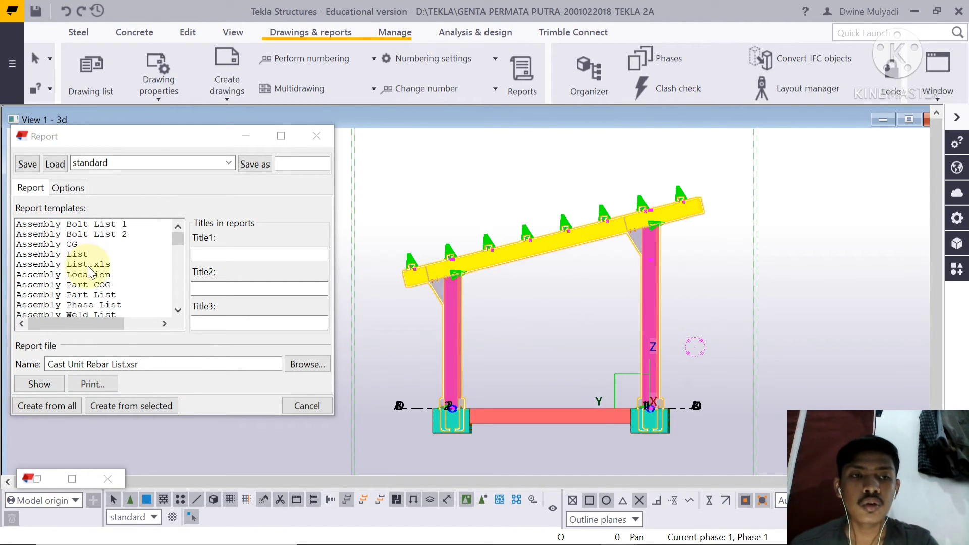
{"action": "left_click", "coordinate": [83, 235]}
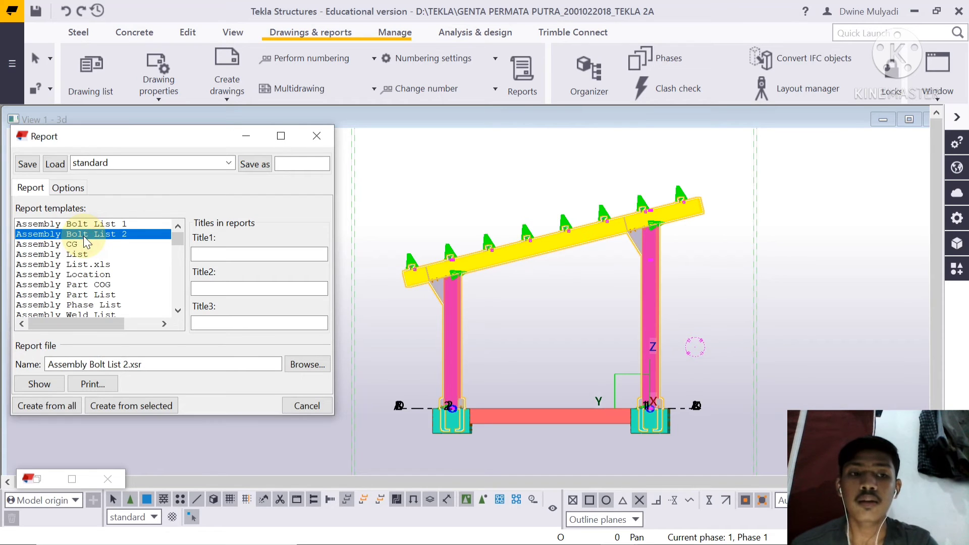
{"action": "left_click", "coordinate": [123, 403]}
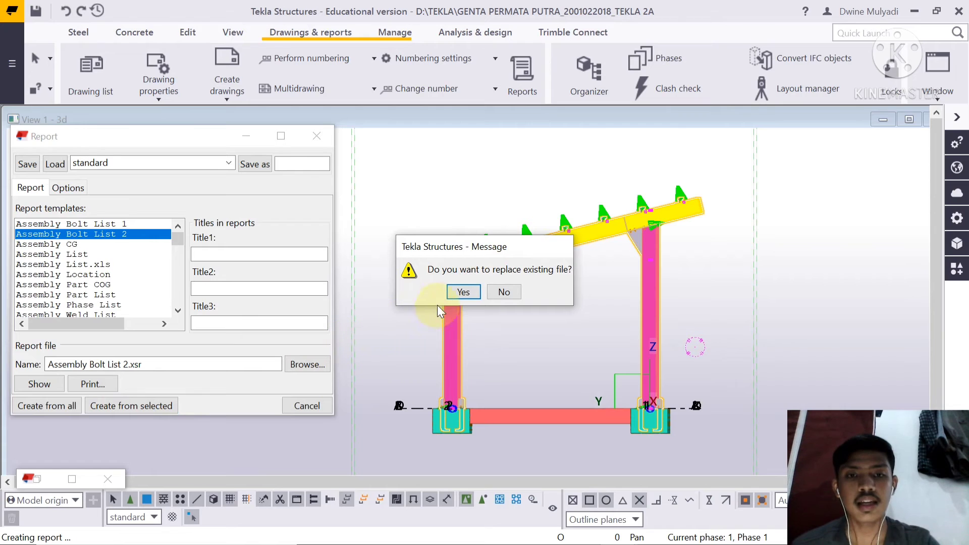
{"action": "left_click", "coordinate": [462, 292]}
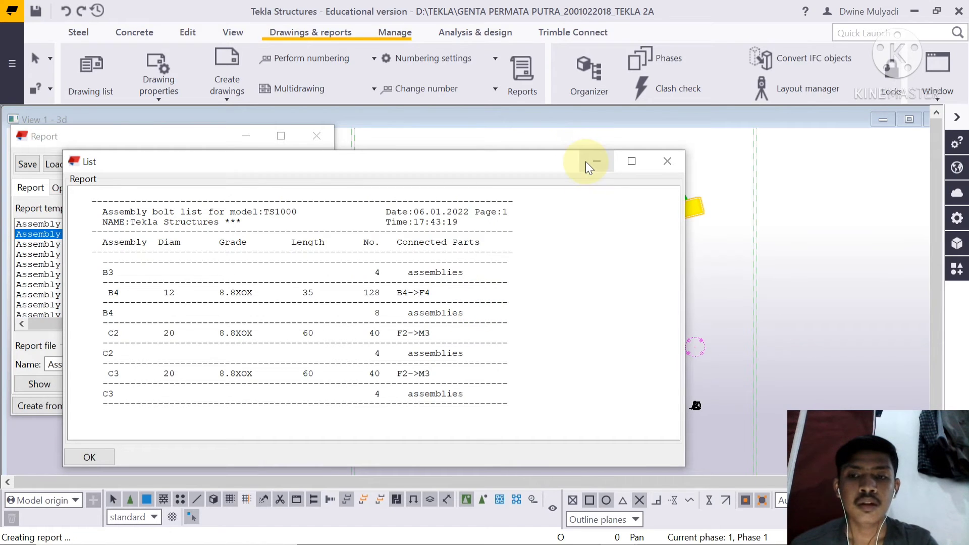
{"action": "left_click", "coordinate": [91, 457]}
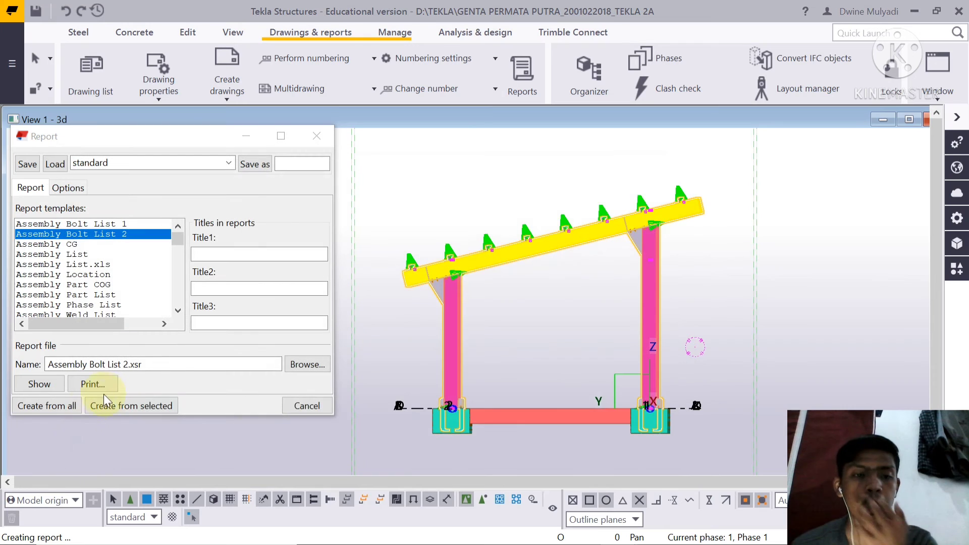
Step: Close the Report dialog and select the entire canopy structure, from the footings and ground beams up to the purlins, in the 3D view
{"action": "left_click", "coordinate": [313, 406]}
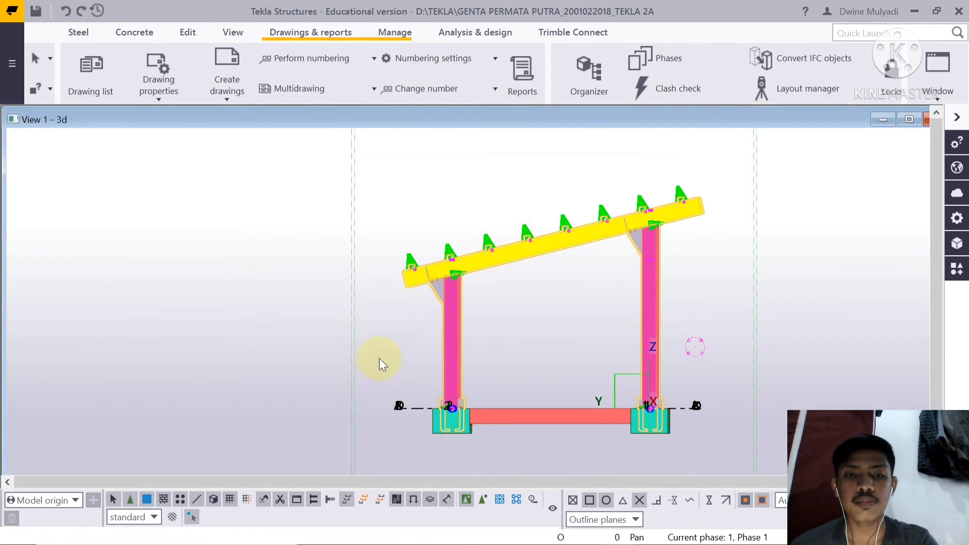
{"action": "left_click", "coordinate": [384, 325]}
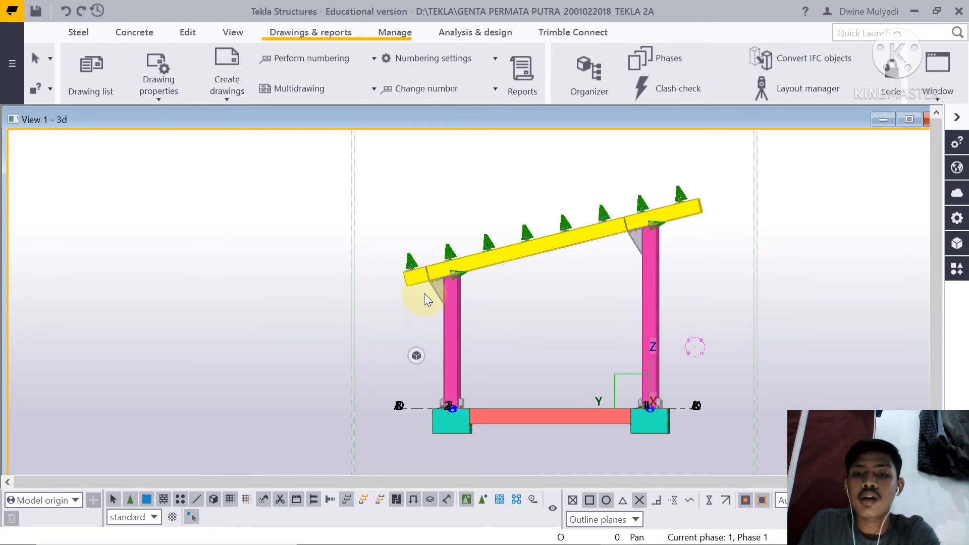
{"action": "left_click_drag", "start_coordinate": [701, 471], "coordinate": [377, 146]}
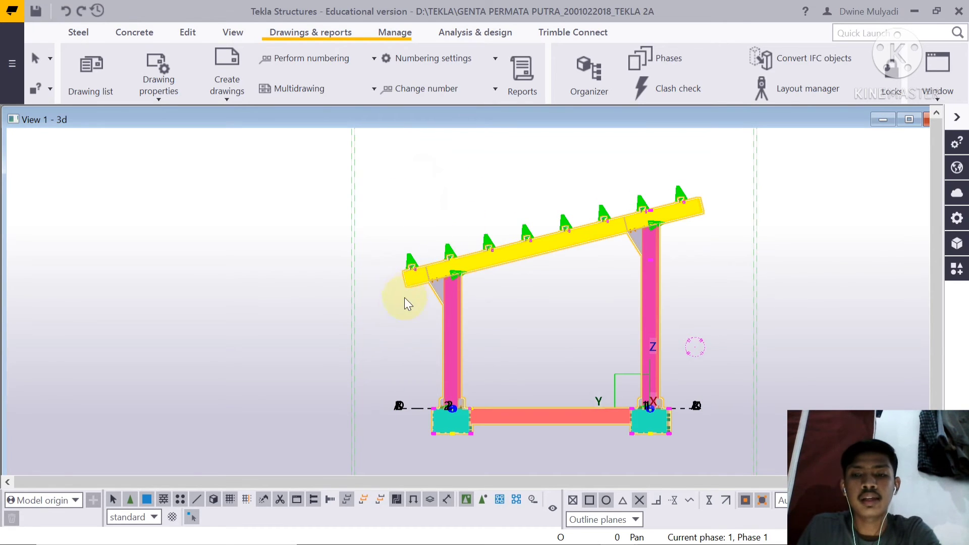
{"action": "mouse_move", "coordinate": [399, 347]}
{"action": "middle_mouse_down", "text": "ctrl"}
{"action": "mouse_move", "coordinate": [432, 372]}
{"action": "mouse_move", "coordinate": [432, 346]}
{"action": "mouse_move", "coordinate": [441, 348]}
{"action": "middle_mouse_up", "text": "ctrl"}
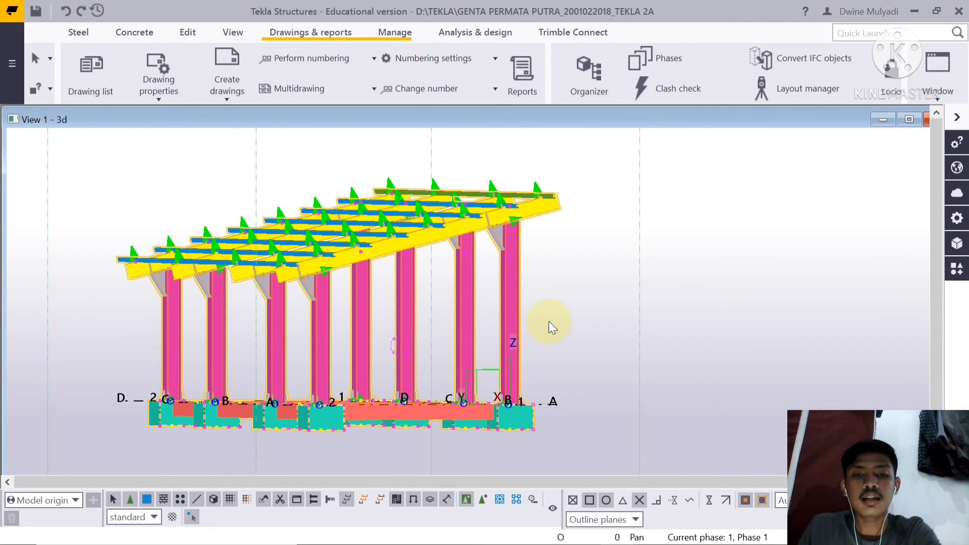
{"action": "middle_click_drag", "start_coordinate": [550, 323], "coordinate": [632, 322]}
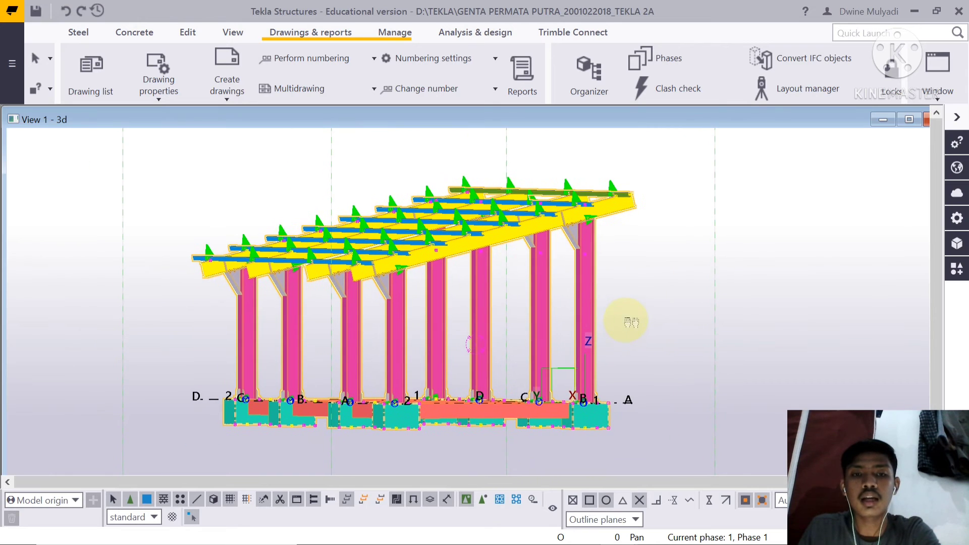
{"action": "scroll", "coordinate": [607, 319], "scroll_direction": "up", "scroll_amount": 2}
{"action": "scroll", "coordinate": [607, 319], "scroll_direction": "down", "scroll_amount": 2}
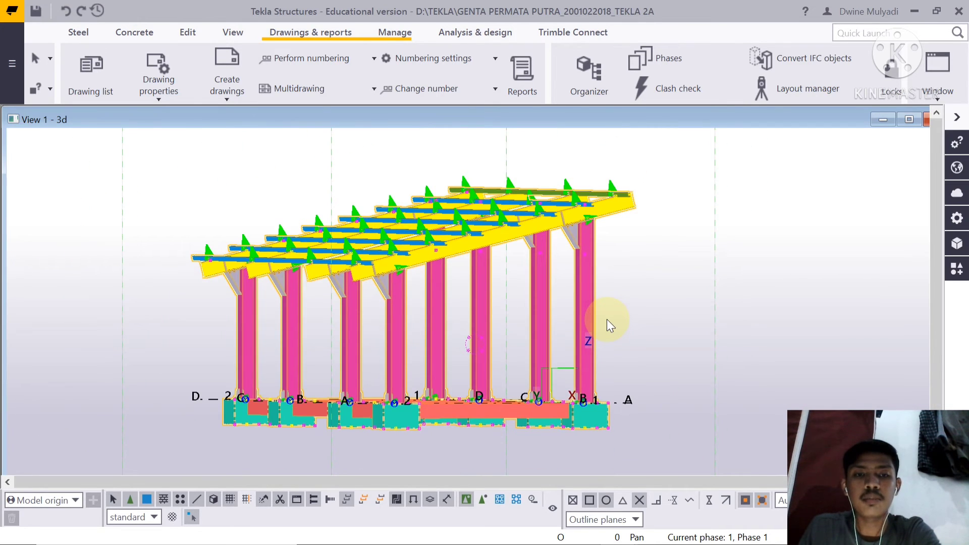
{"action": "middle_click_drag", "start_coordinate": [631, 292], "coordinate": [661, 382], "text": "ctrl"}
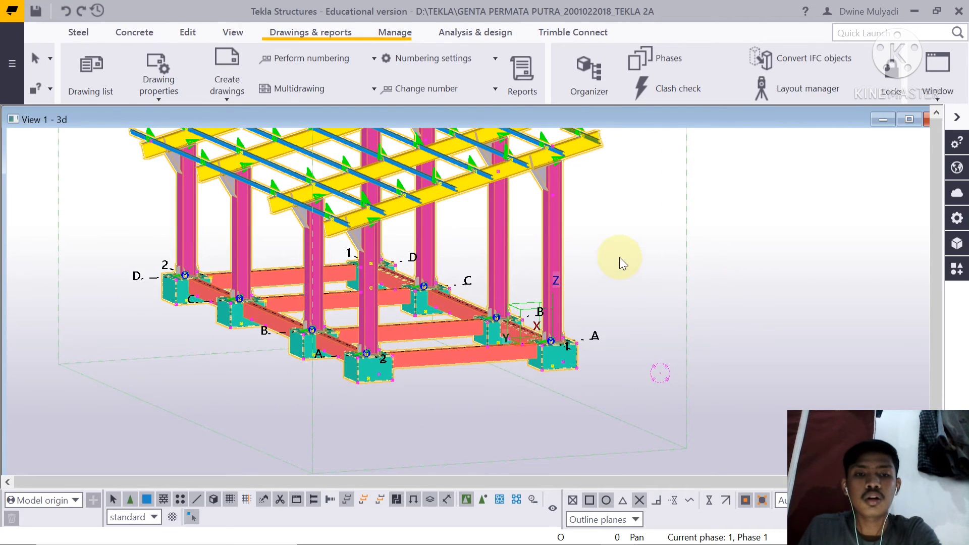
{"action": "scroll", "coordinate": [619, 258], "scroll_direction": "down", "scroll_amount": 1}
{"action": "middle_click_drag", "start_coordinate": [621, 260], "coordinate": [633, 326]}
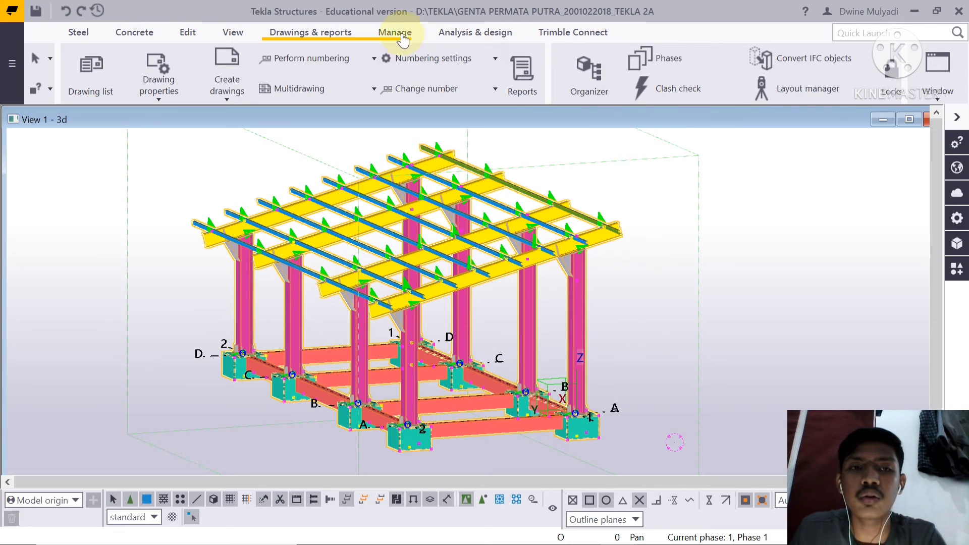
Step: Open the Organizer without synchronizing it with the model, and review the beams and columns in the Cast Unit List
{"action": "left_click", "coordinate": [316, 34]}
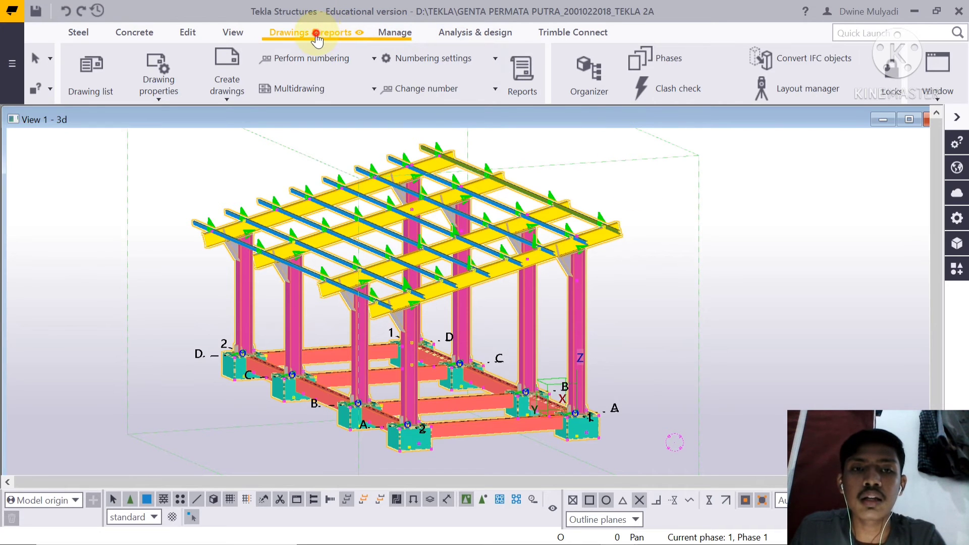
{"action": "left_click", "coordinate": [591, 81]}
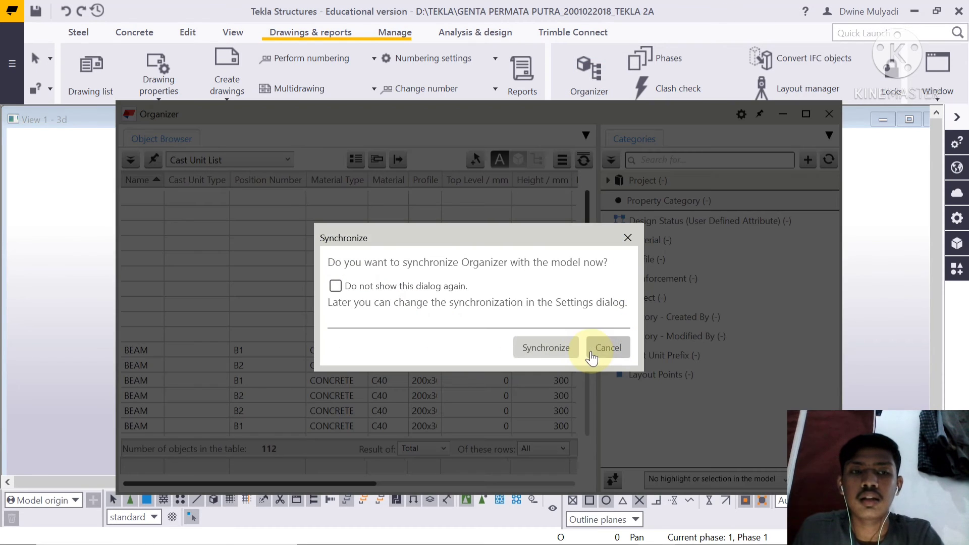
{"action": "left_click", "coordinate": [628, 349]}
{"action": "scroll", "coordinate": [540, 362], "scroll_direction": "down", "scroll_amount": 3}
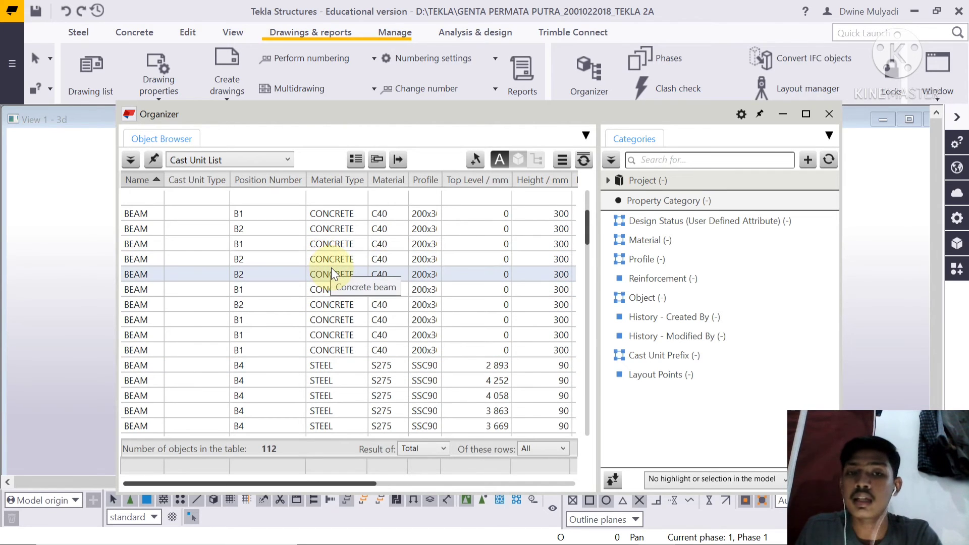
{"action": "scroll", "coordinate": [332, 267], "scroll_direction": "down", "scroll_amount": 4}
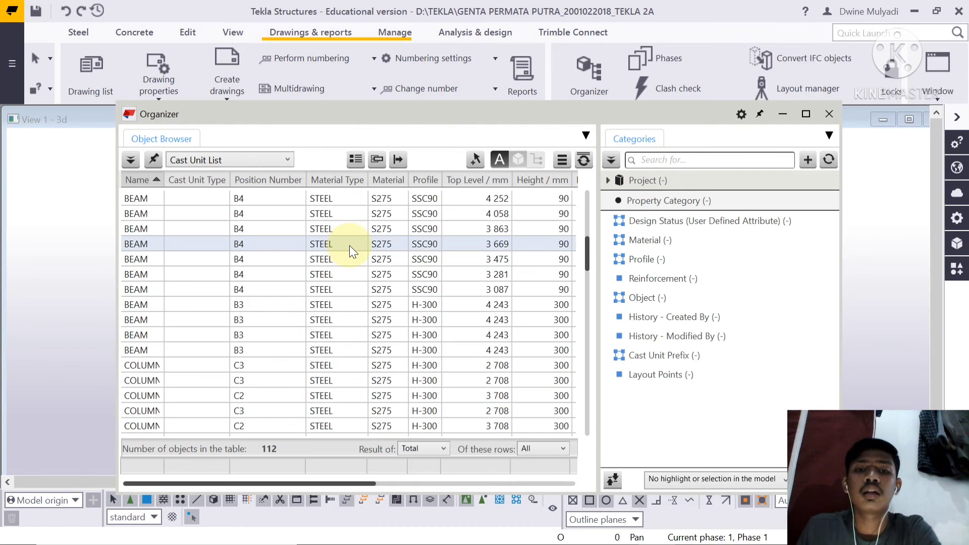
{"action": "scroll", "coordinate": [349, 245], "scroll_direction": "down", "scroll_amount": 2}
{"action": "scroll", "coordinate": [351, 243], "scroll_direction": "down", "scroll_amount": 3}
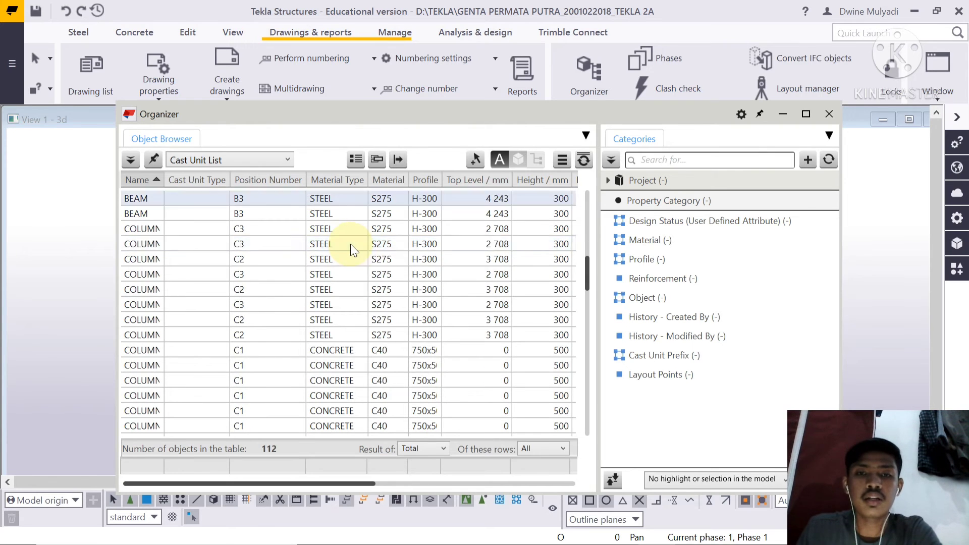
{"action": "scroll", "coordinate": [374, 233], "scroll_direction": "up", "scroll_amount": 9}
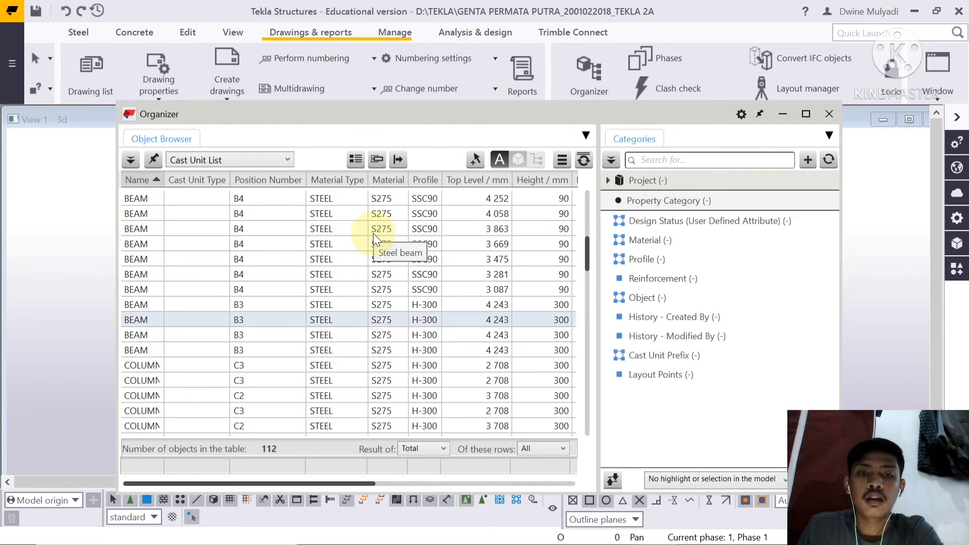
{"action": "scroll", "coordinate": [482, 283], "scroll_direction": "down", "scroll_amount": 3}
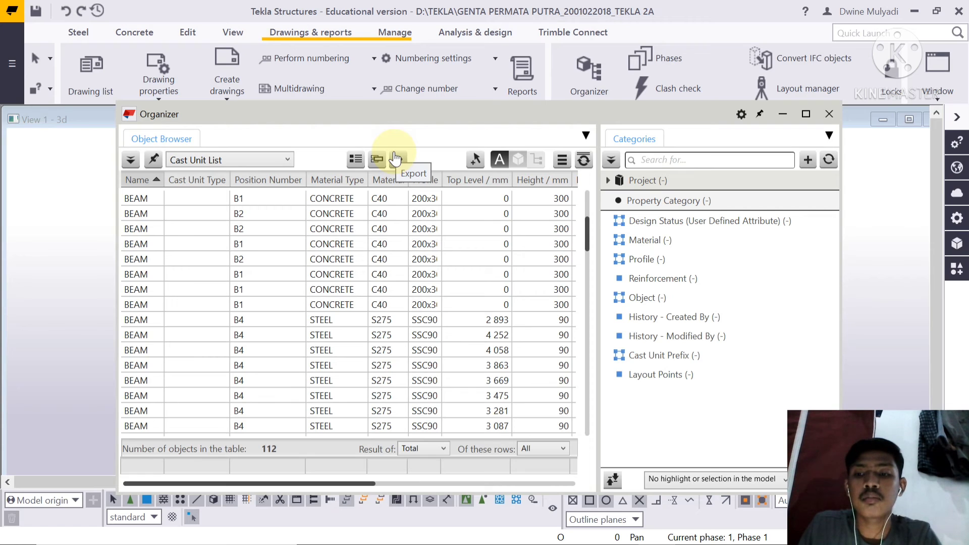
Step: Export the Cast Unit List to Excel with object properties updated from the model, and minimize the Organizer
{"action": "left_click", "coordinate": [396, 159]}
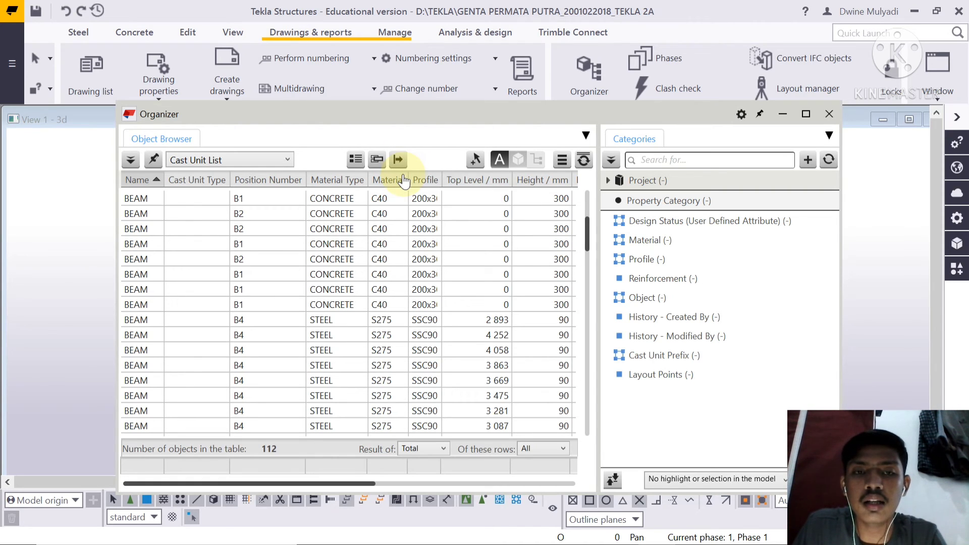
{"action": "left_click", "coordinate": [406, 162]}
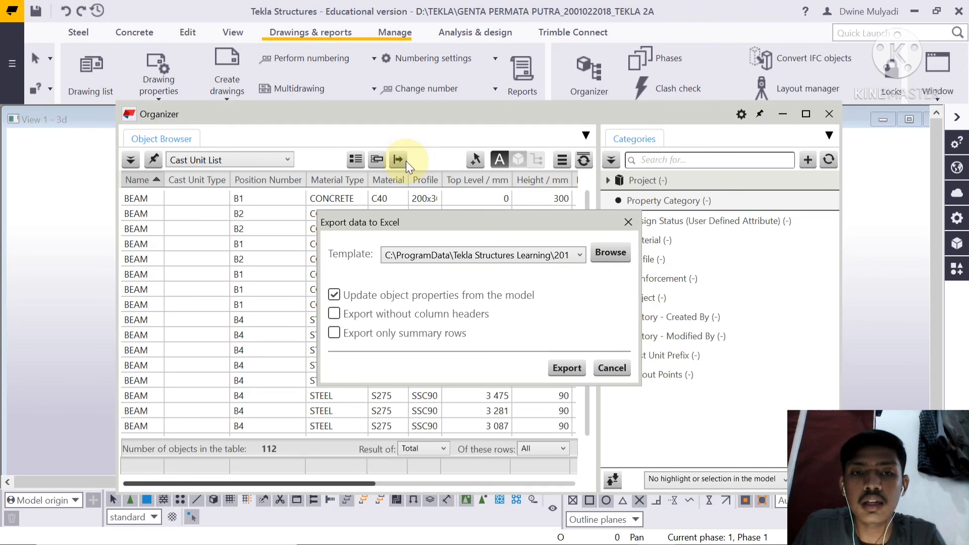
{"action": "left_click", "coordinate": [564, 368]}
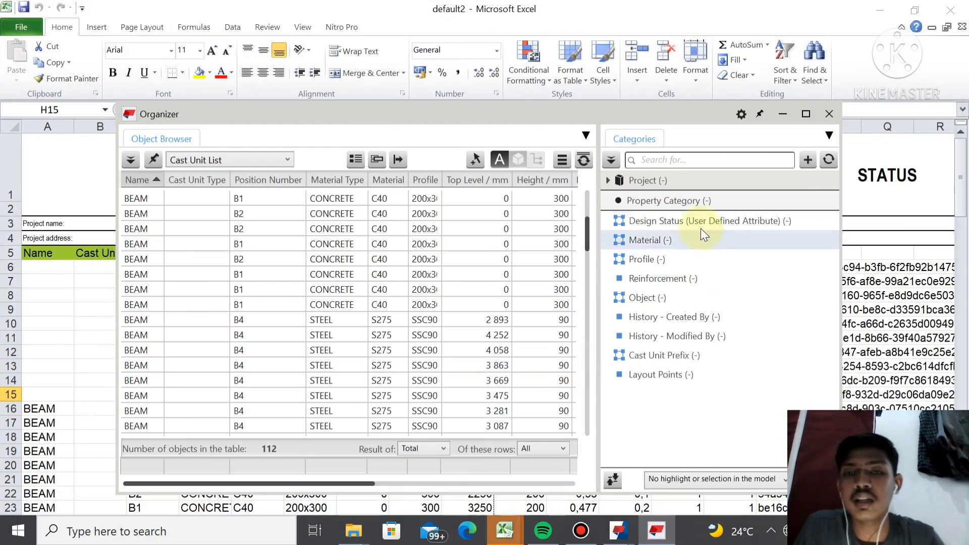
{"action": "left_click", "coordinate": [782, 114]}
Step: Examine the position numbers, materials, profiles and dimensions of the beams and columns in the exported Excel sheet
{"action": "scroll", "coordinate": [547, 321], "scroll_direction": "down", "scroll_amount": 2}
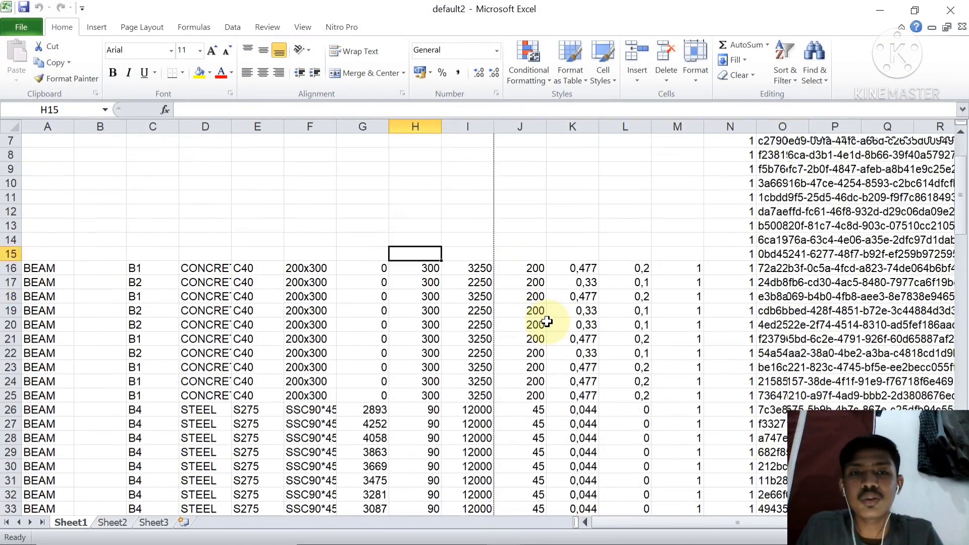
{"action": "scroll", "coordinate": [547, 321], "scroll_direction": "down", "scroll_amount": 6}
{"action": "scroll", "coordinate": [547, 322], "scroll_direction": "up", "scroll_amount": 3}
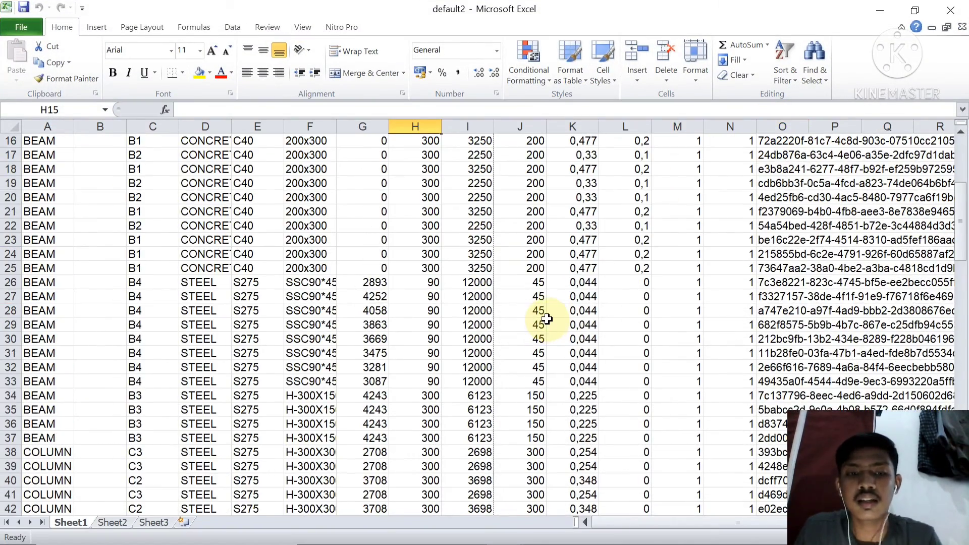
{"action": "scroll", "coordinate": [387, 289], "scroll_direction": "up", "scroll_amount": 5}
{"action": "scroll", "coordinate": [387, 289], "scroll_direction": "down", "scroll_amount": 3}
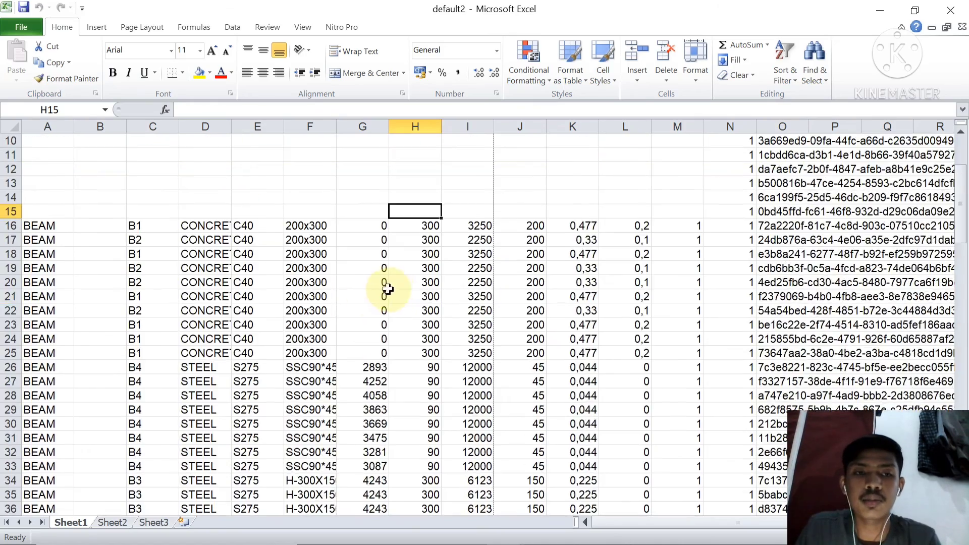
{"action": "scroll", "coordinate": [387, 289], "scroll_direction": "down", "scroll_amount": 10}
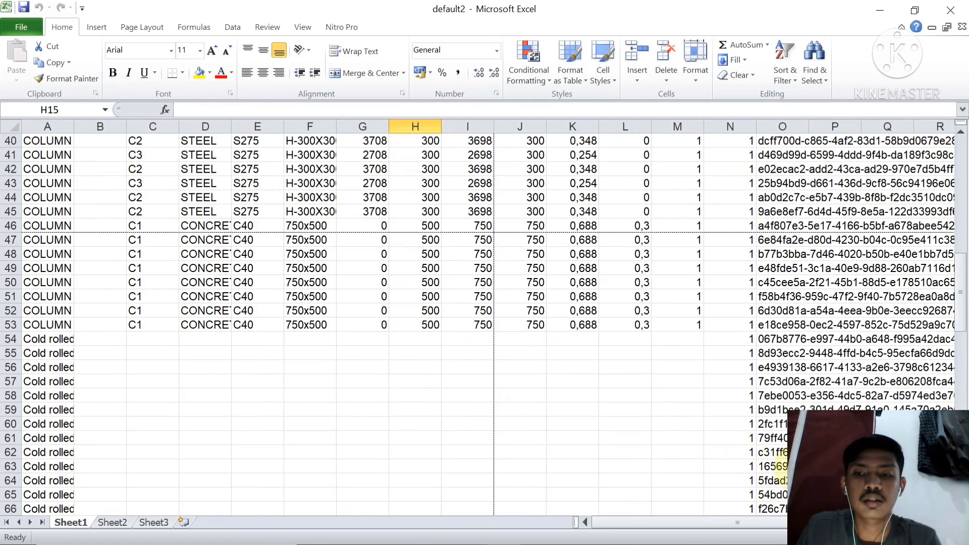
{"action": "scroll", "coordinate": [674, 486], "scroll_direction": "down", "scroll_amount": 4}
{"action": "scroll", "coordinate": [675, 486], "scroll_direction": "up", "scroll_amount": 2}
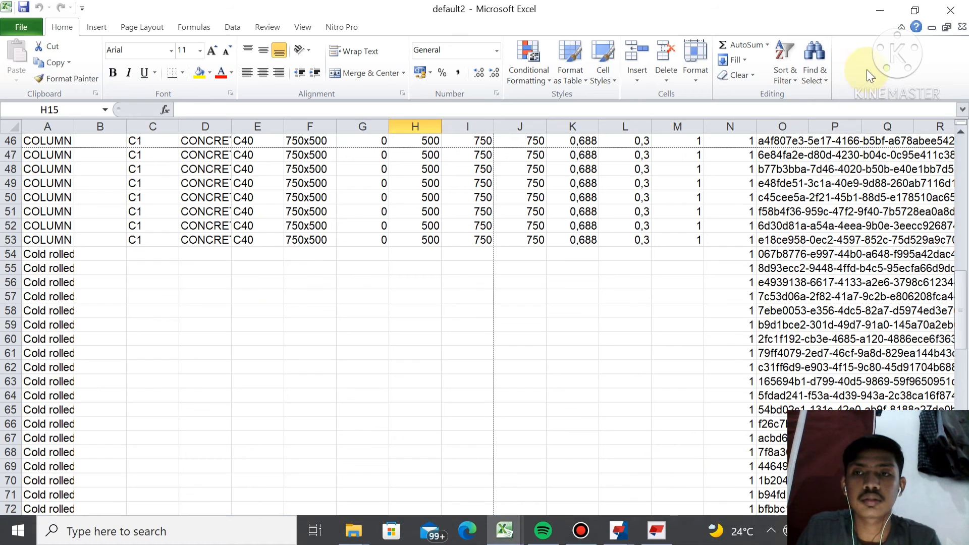
Step: Switch back to the Tekla Structures model, interrupt any active command and clear the selection of the canopy structure
{"action": "mouse_move", "coordinate": [624, 532]}
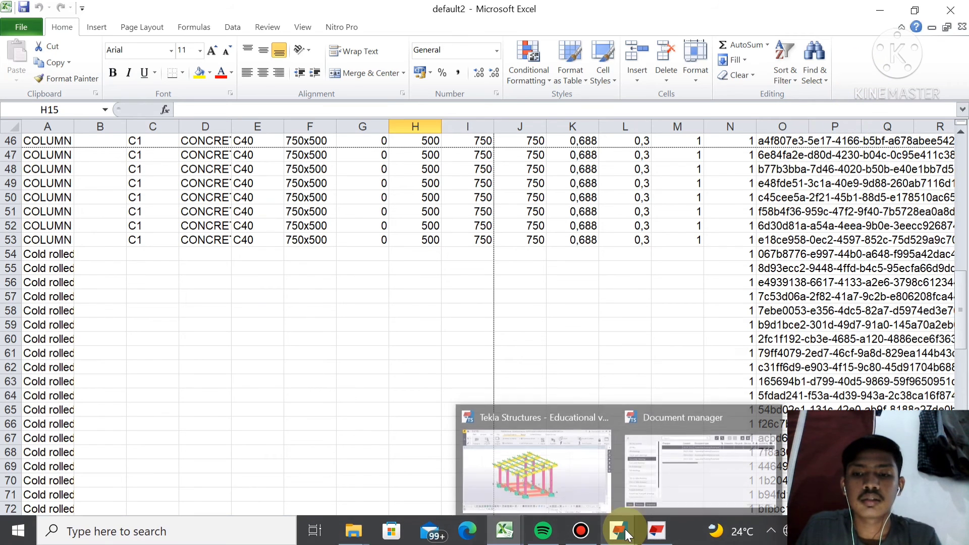
{"action": "left_click", "coordinate": [589, 486]}
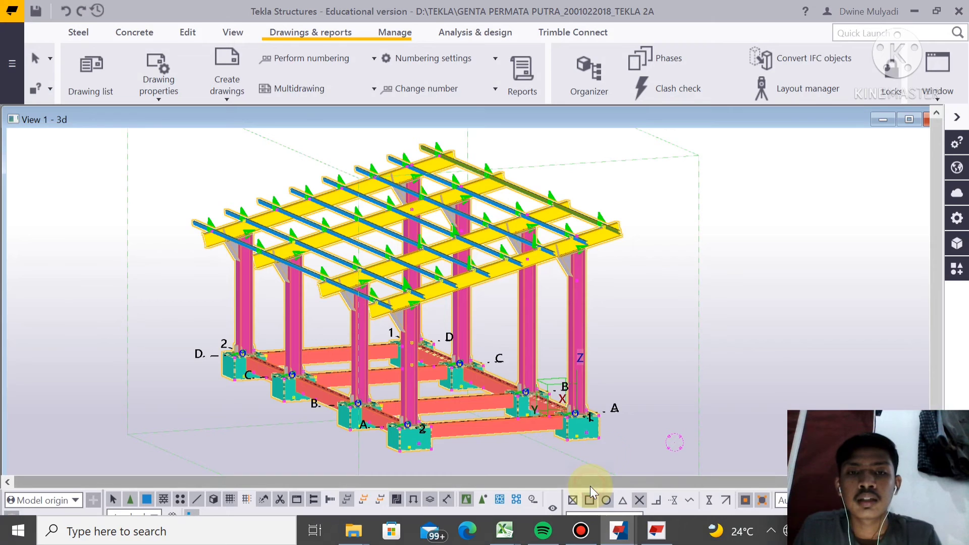
{"action": "right_click", "coordinate": [660, 351]}
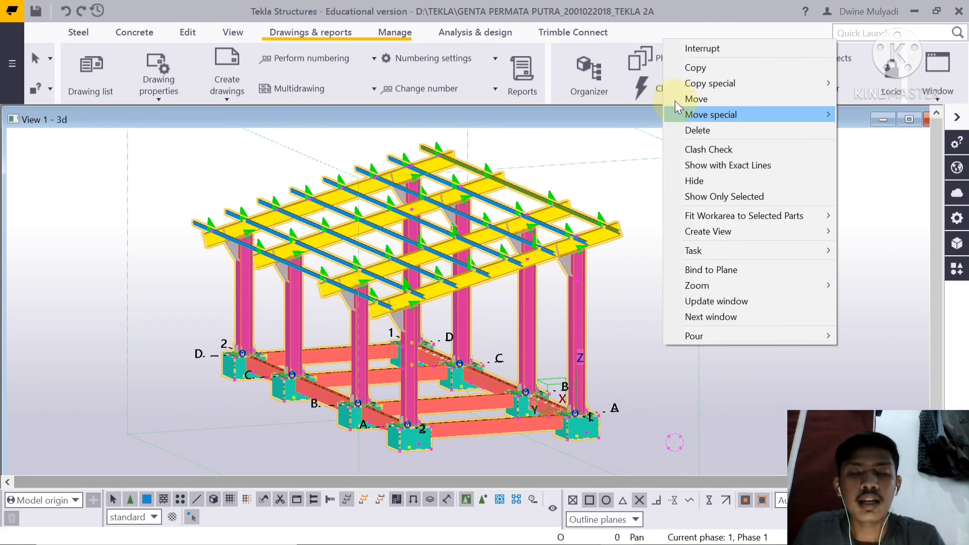
{"action": "left_click", "coordinate": [679, 49]}
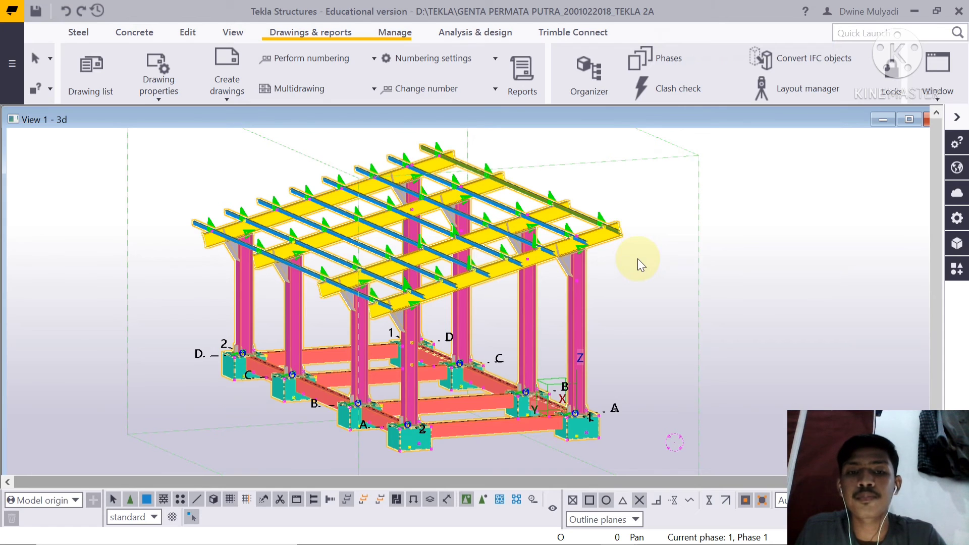
{"action": "scroll", "coordinate": [637, 259], "scroll_direction": "down", "scroll_amount": 1}
{"action": "right_click", "coordinate": [638, 259]}
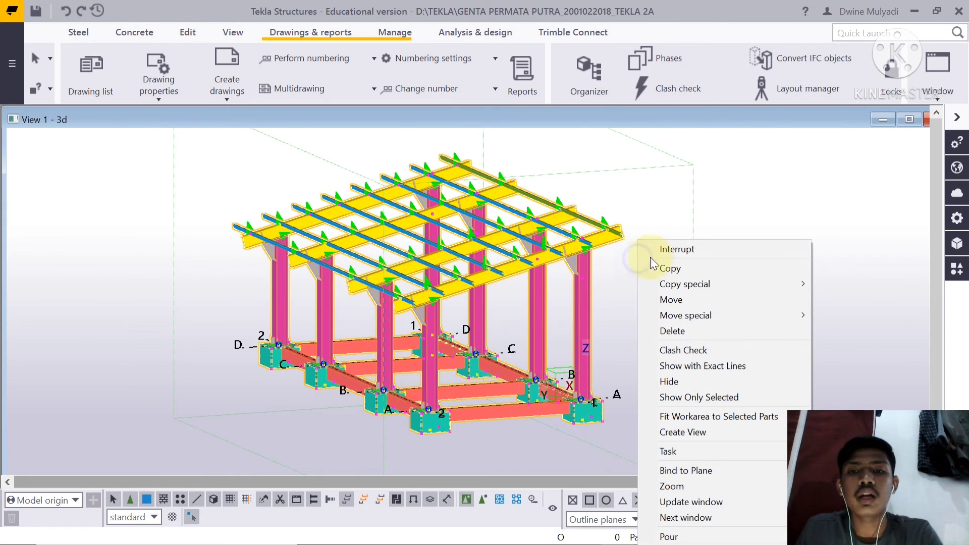
{"action": "left_click", "coordinate": [672, 246]}
{"action": "right_click", "coordinate": [673, 247]}
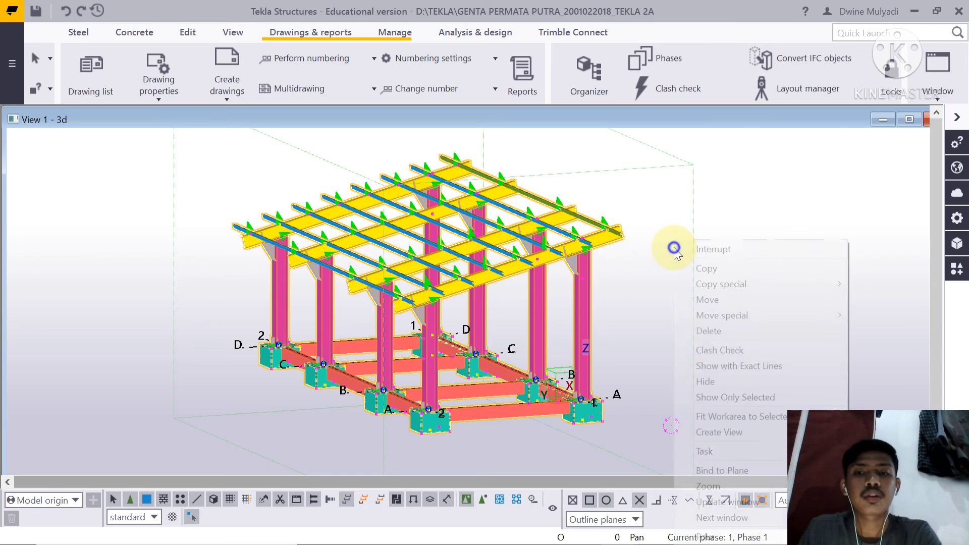
{"action": "left_click", "coordinate": [656, 360]}
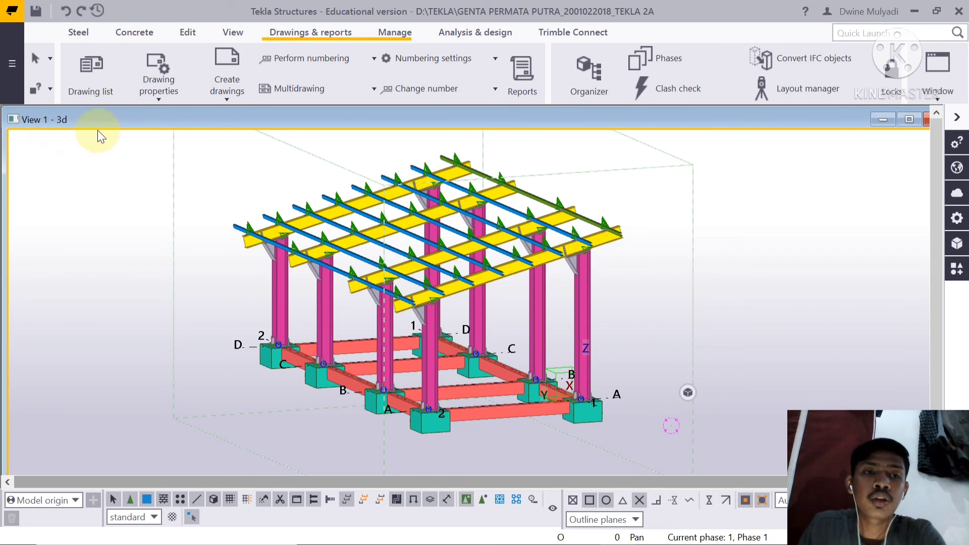
Step: Open the general arrangement drawing from the document list, minimize the Document manager and maximize the drawing window
{"action": "left_click", "coordinate": [87, 87]}
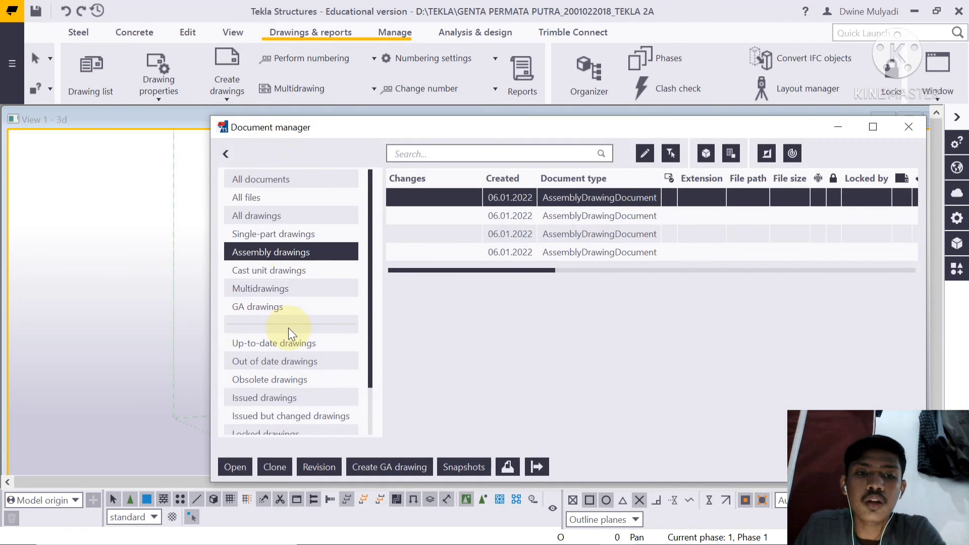
{"action": "left_click", "coordinate": [290, 309]}
{"action": "double_click", "coordinate": [510, 201]}
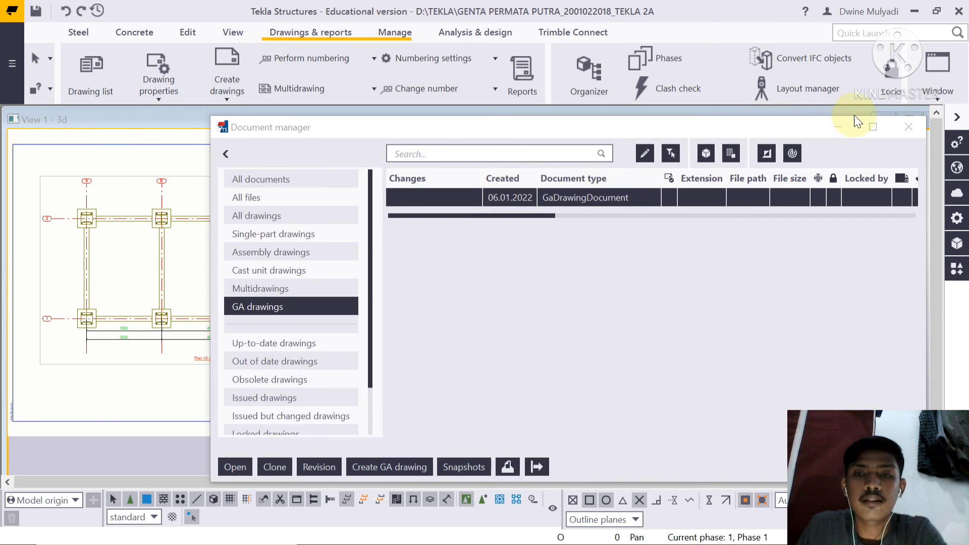
{"action": "left_click", "coordinate": [848, 127]}
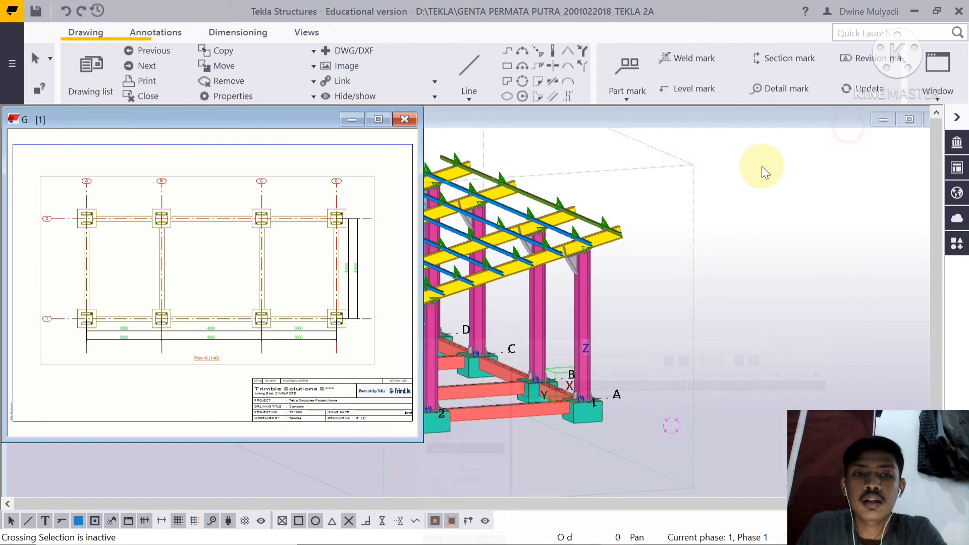
{"action": "left_click", "coordinate": [353, 256]}
{"action": "left_click", "coordinate": [379, 124]}
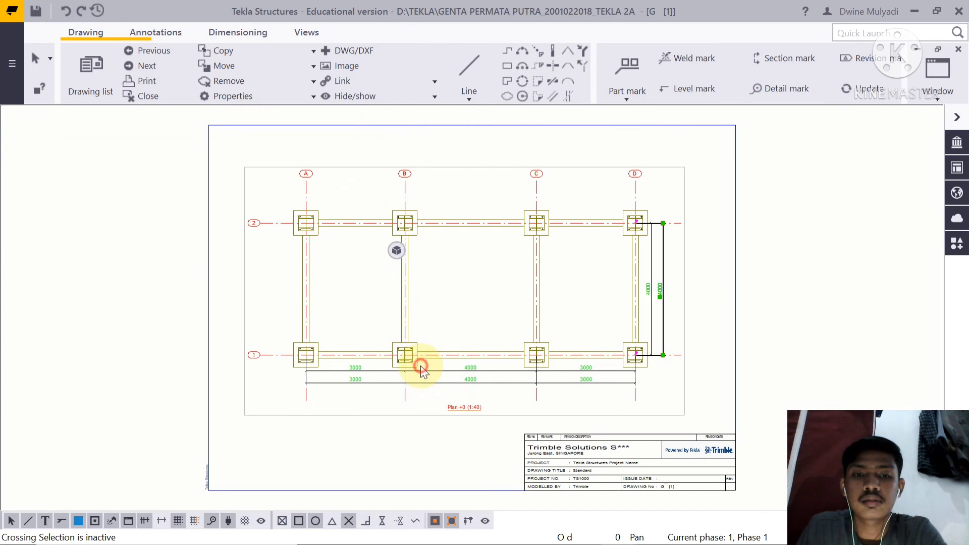
{"action": "double_click", "coordinate": [419, 365]}
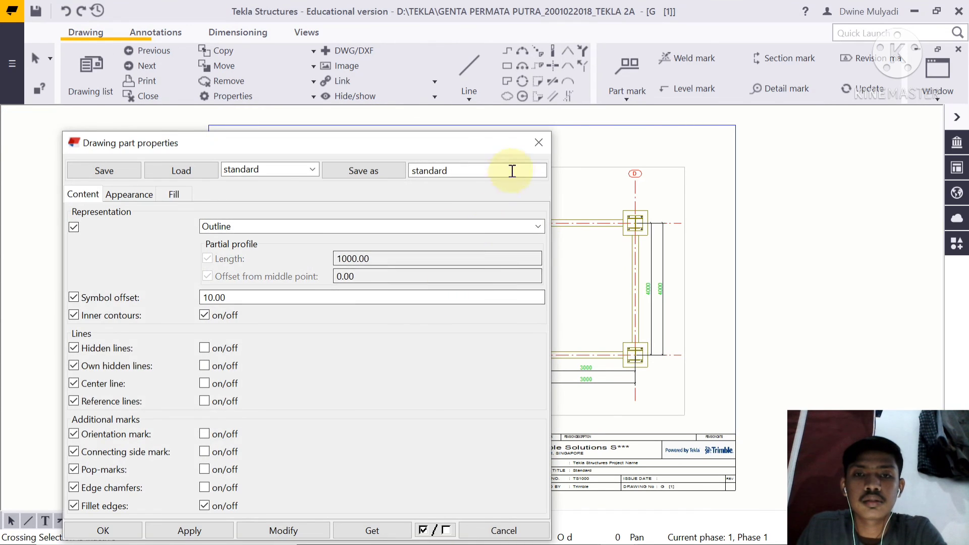
{"action": "left_click", "coordinate": [536, 143]}
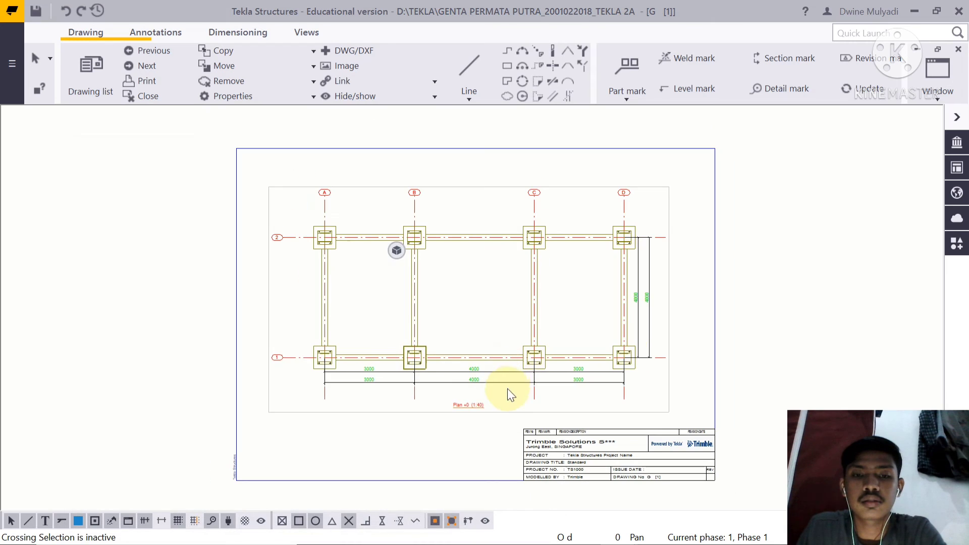
{"action": "left_click", "coordinate": [468, 406]}
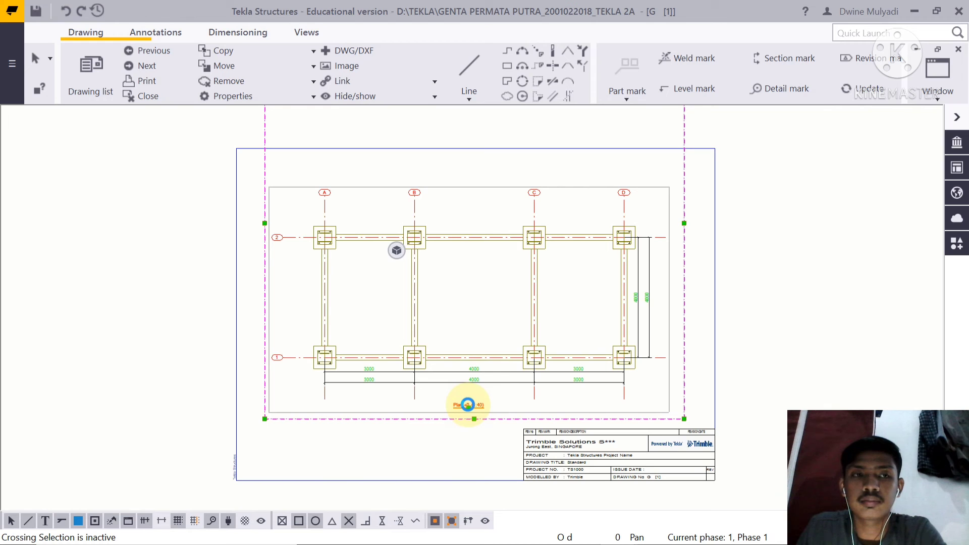
{"action": "double_click", "coordinate": [677, 262]}
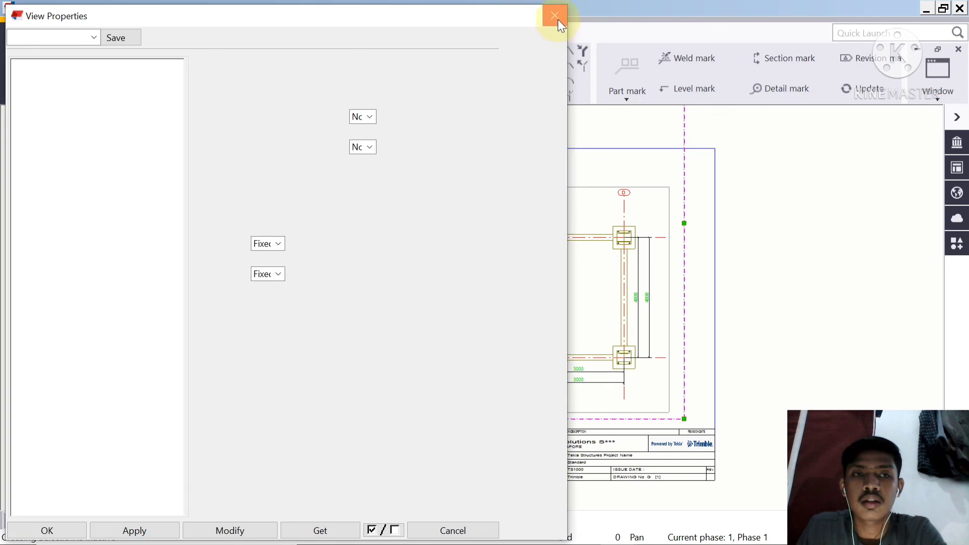
{"action": "left_click", "coordinate": [555, 15]}
{"action": "left_click", "coordinate": [192, 190]}
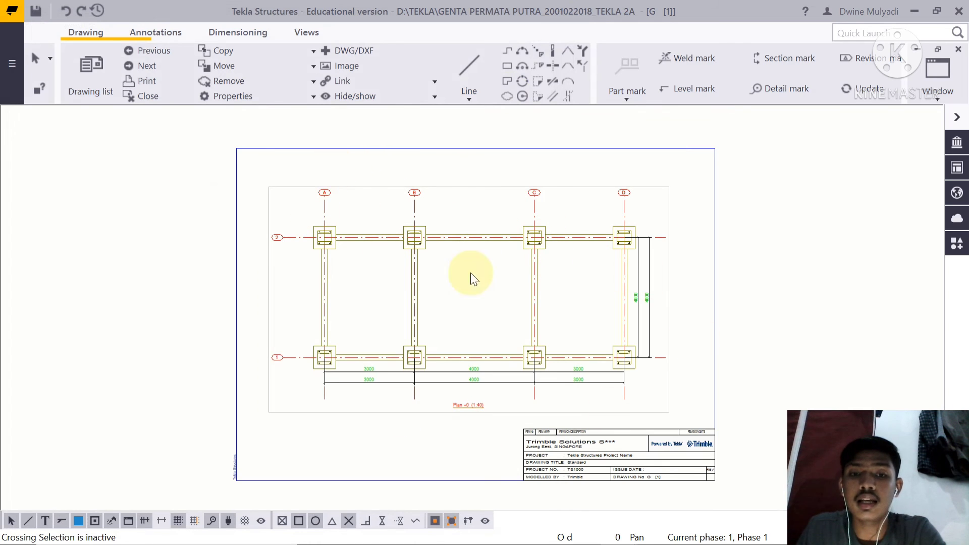
Step: Export the Standard [1] drawing as a version 2010 DWG file to the .\Plot folder after previewing it, and minimize the export window
{"action": "left_click", "coordinate": [12, 64]}
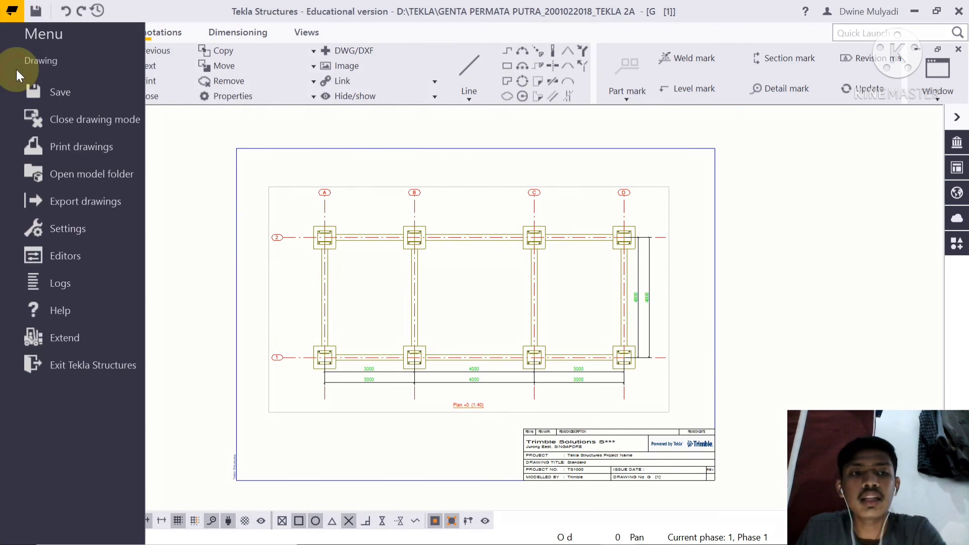
{"action": "left_click", "coordinate": [78, 201]}
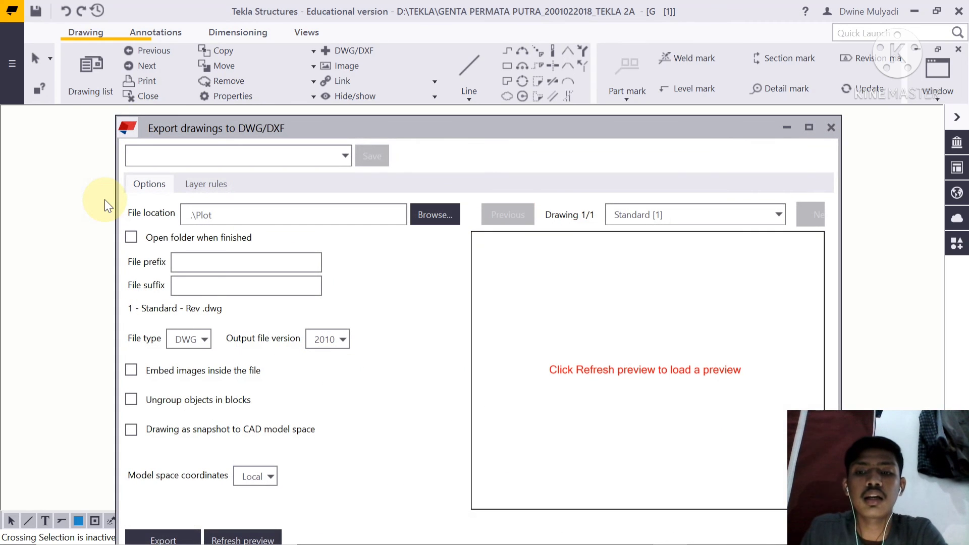
{"action": "left_click_drag", "start_coordinate": [358, 125], "coordinate": [351, 86]}
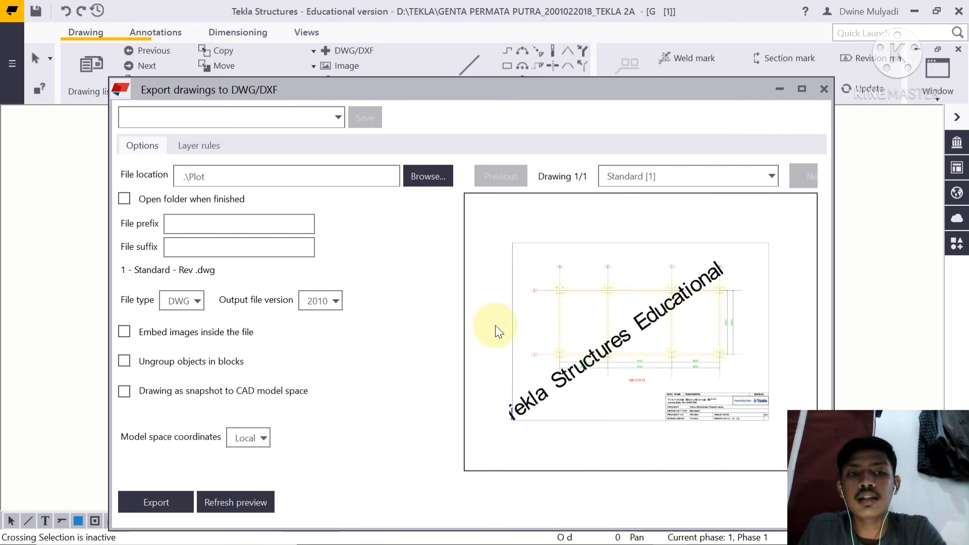
{"action": "left_click", "coordinate": [163, 513]}
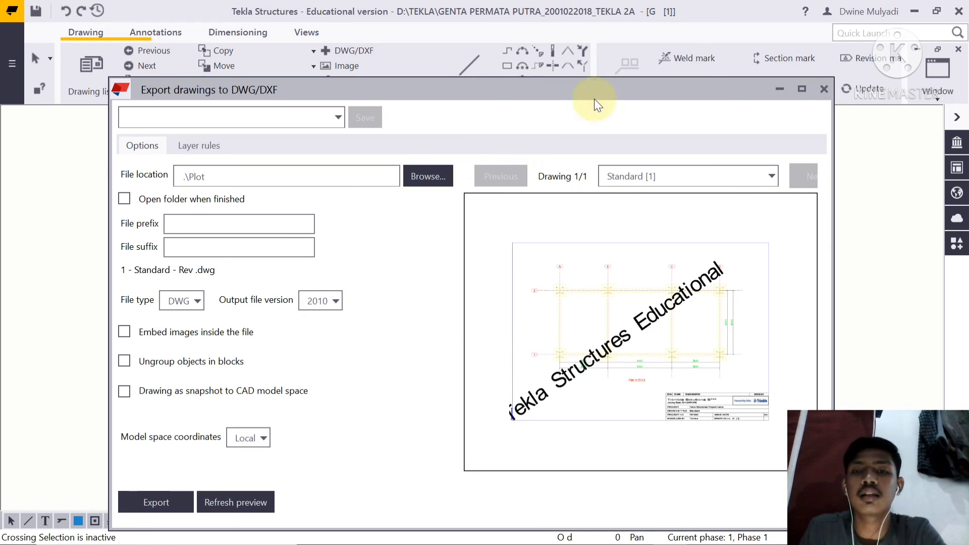
{"action": "left_click", "coordinate": [781, 89]}
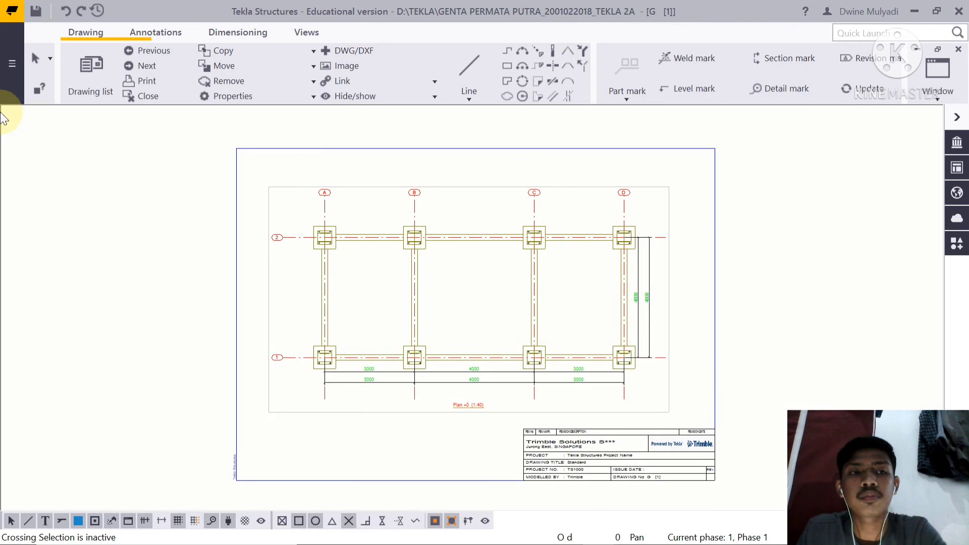
Step: Close drawing mode to return to the 3D view of the canopy model and interrupt any active command
{"action": "left_click", "coordinate": [12, 63]}
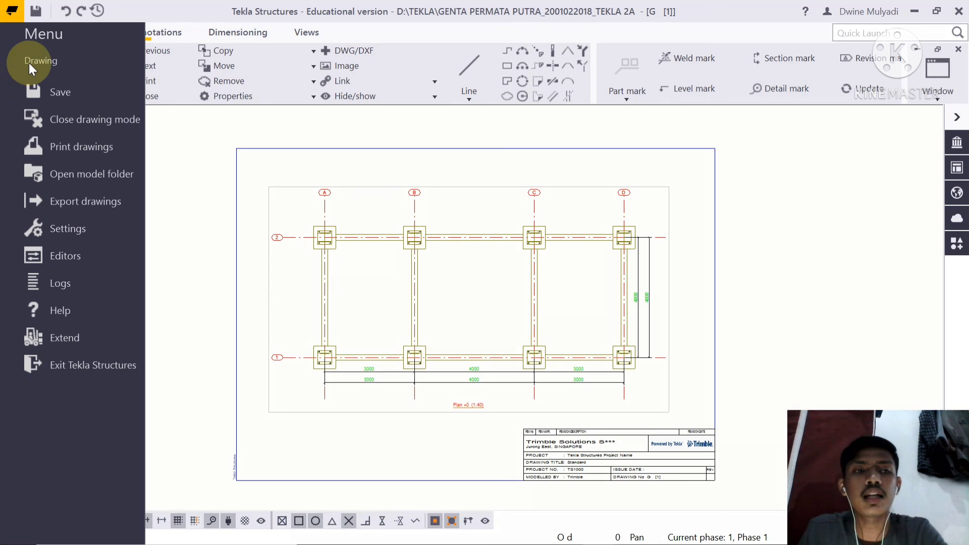
{"action": "left_click", "coordinate": [76, 119]}
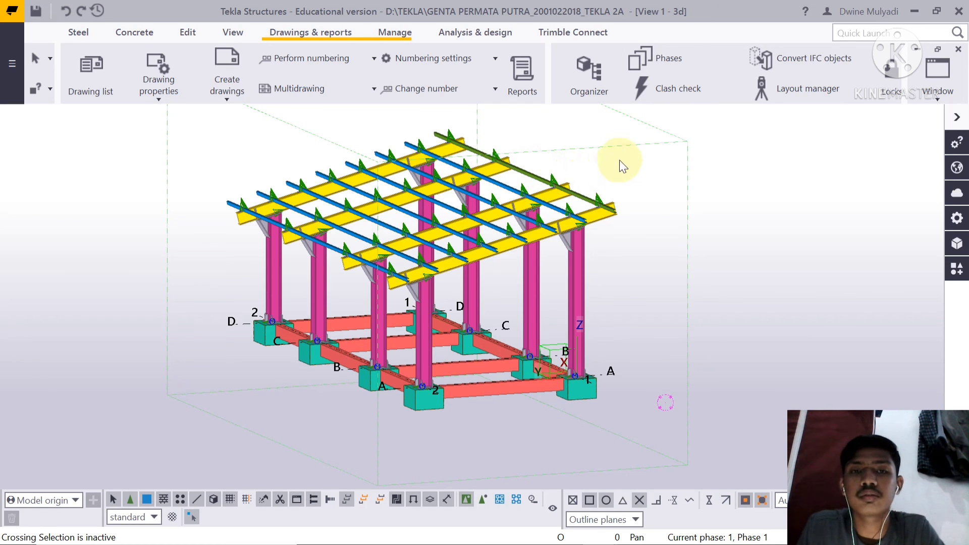
{"action": "right_click", "coordinate": [648, 143]}
{"action": "left_click", "coordinate": [672, 150]}
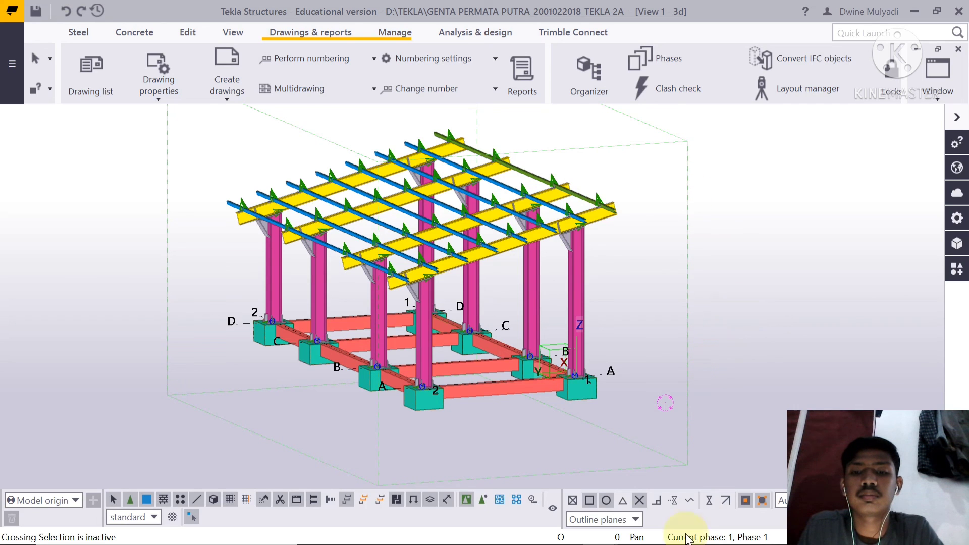
{"action": "mouse_move", "coordinate": [643, 542]}
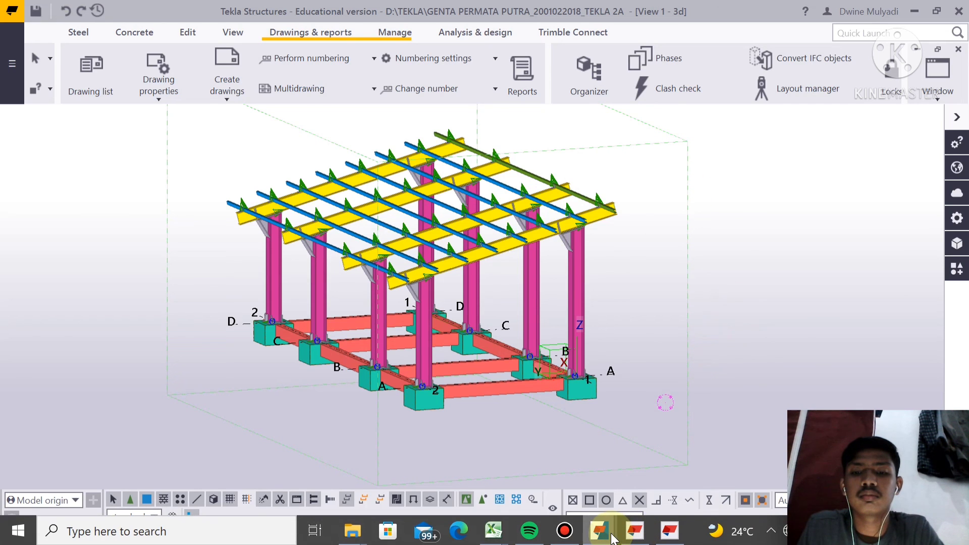
{"action": "left_click", "coordinate": [633, 482]}
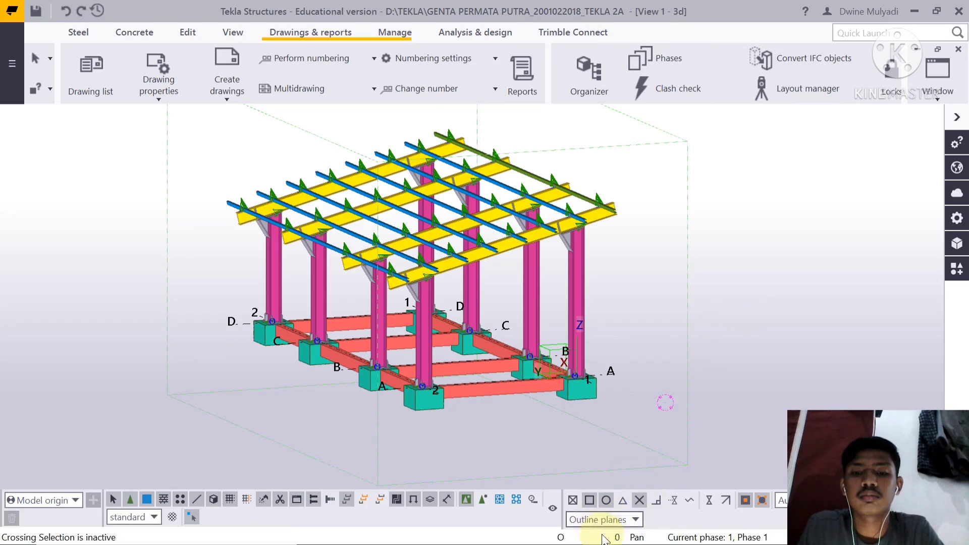